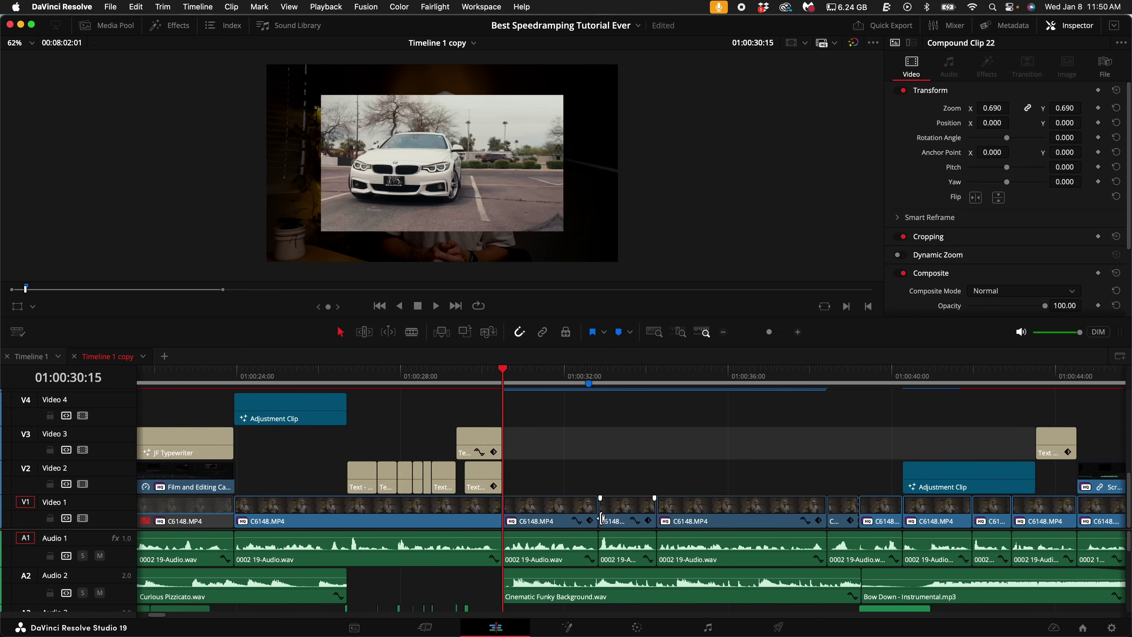
# Step: Try trimming and pasting a copy of the C6148.MP4 clip on Video 1, undoing both
pyautogui.moveTo(601, 519); pyautogui.dragTo(565, 512)
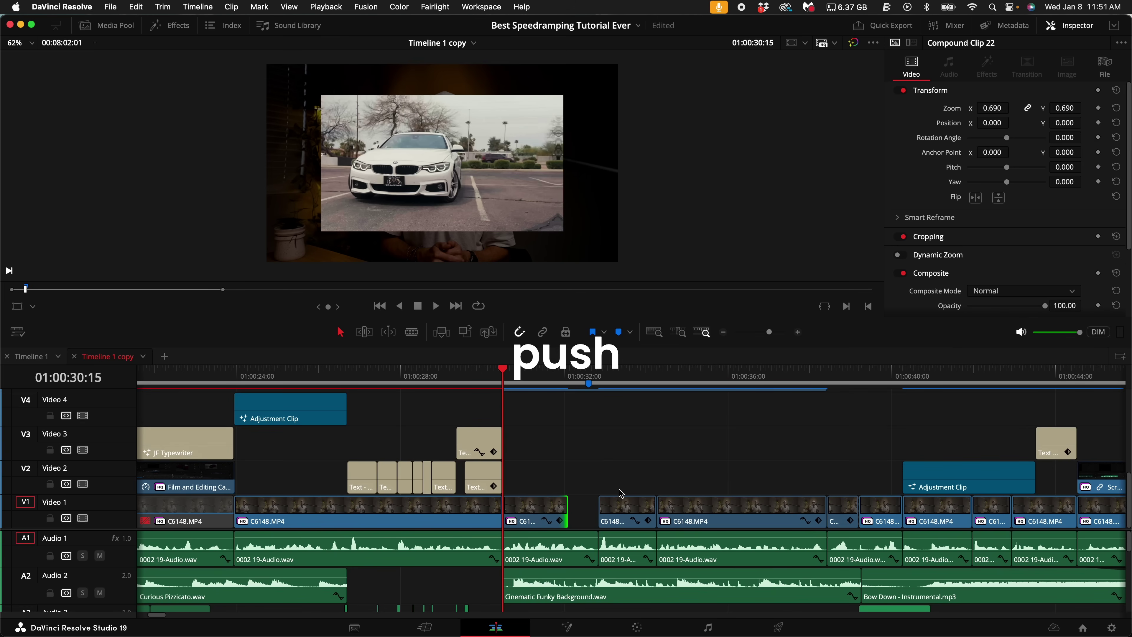
pyautogui.press('super+z')
pyautogui.click(584, 512)
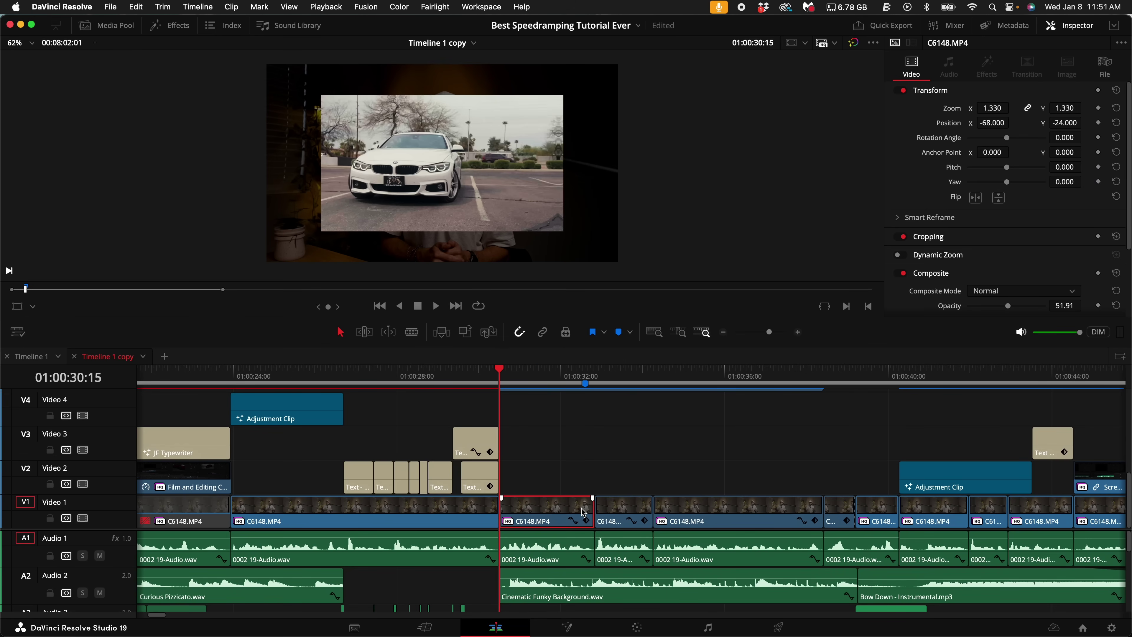
pyautogui.click(618, 374)
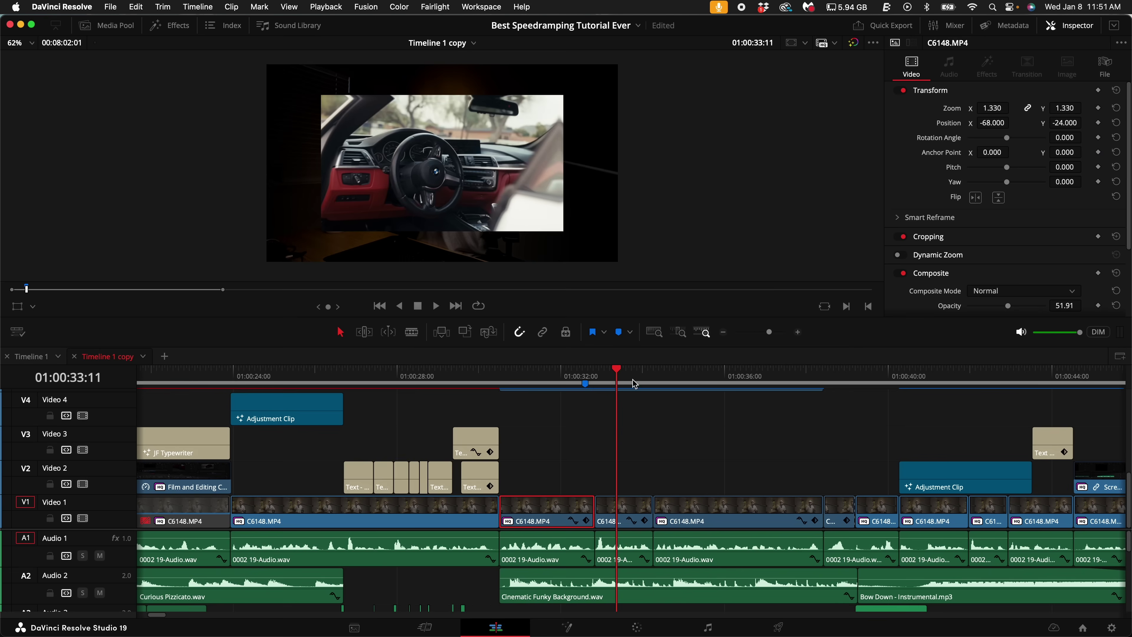
pyautogui.moveTo(635, 385); pyautogui.dragTo(824, 382)
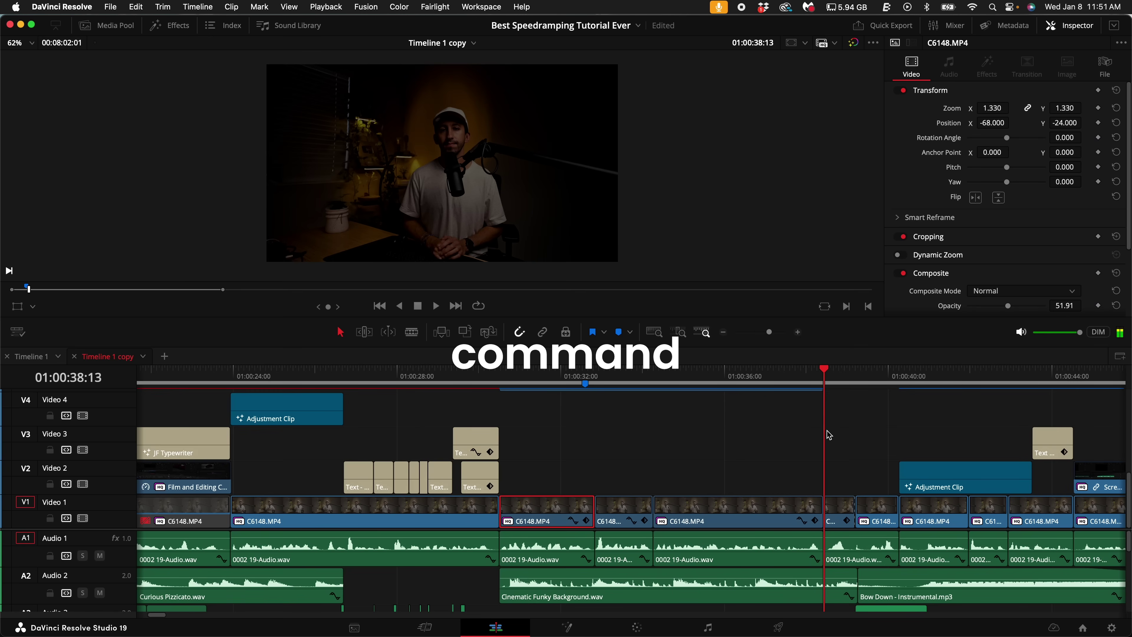
pyautogui.press('super+v')
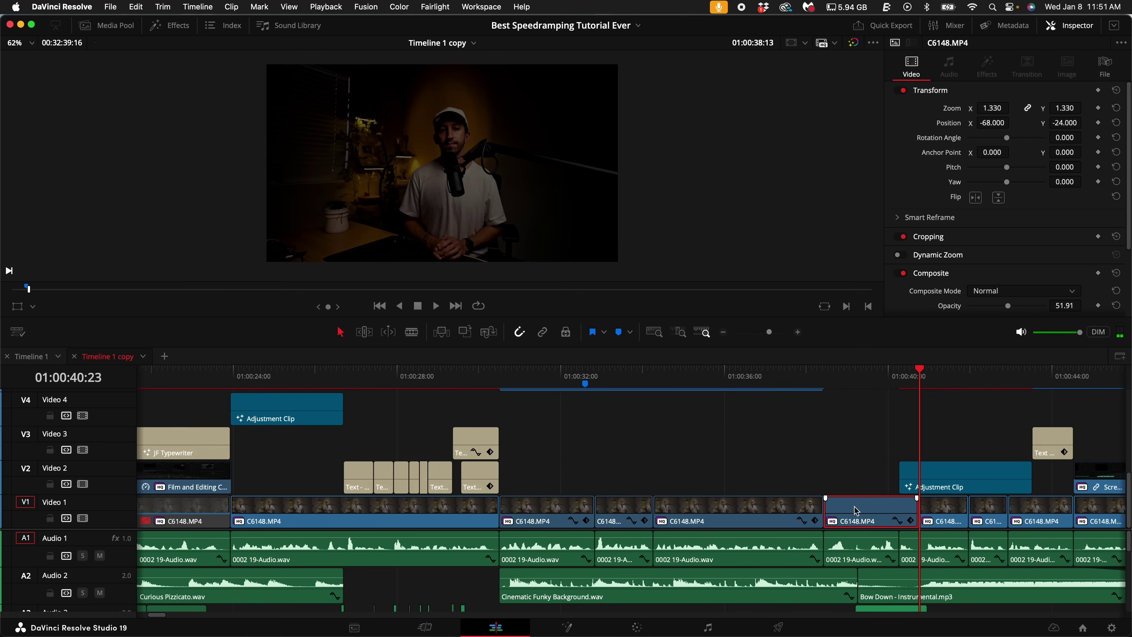
pyautogui.press('super+z')
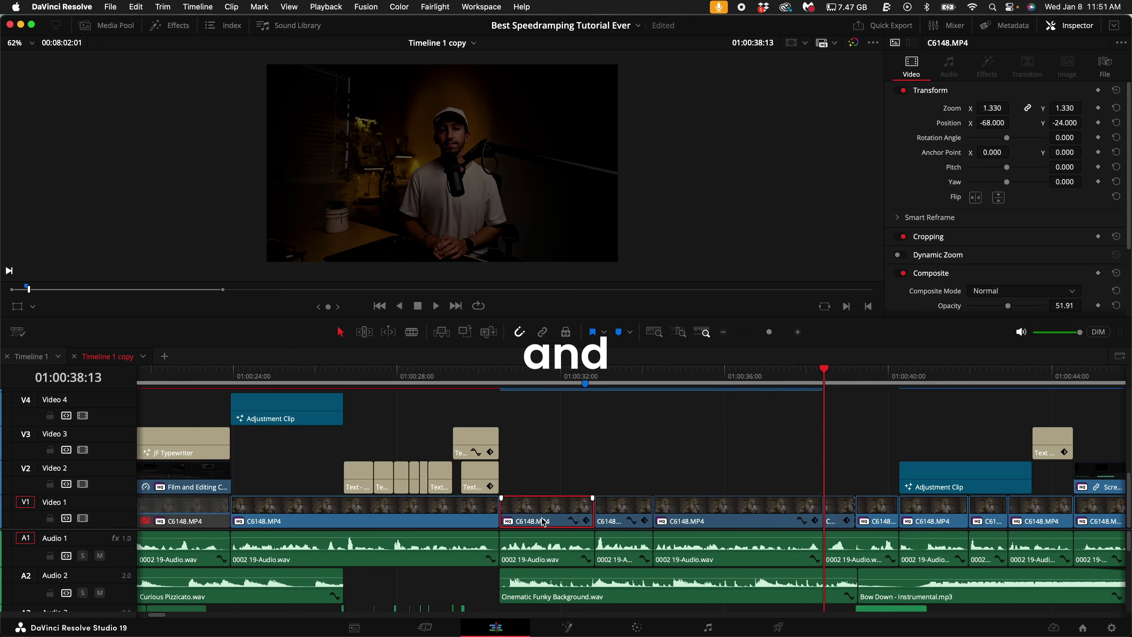
# Step: Ripple delete the short C6148.MP4 clip and close its gap, saving the project along the way
pyautogui.moveTo(543, 521); pyautogui.dragTo(708, 476)
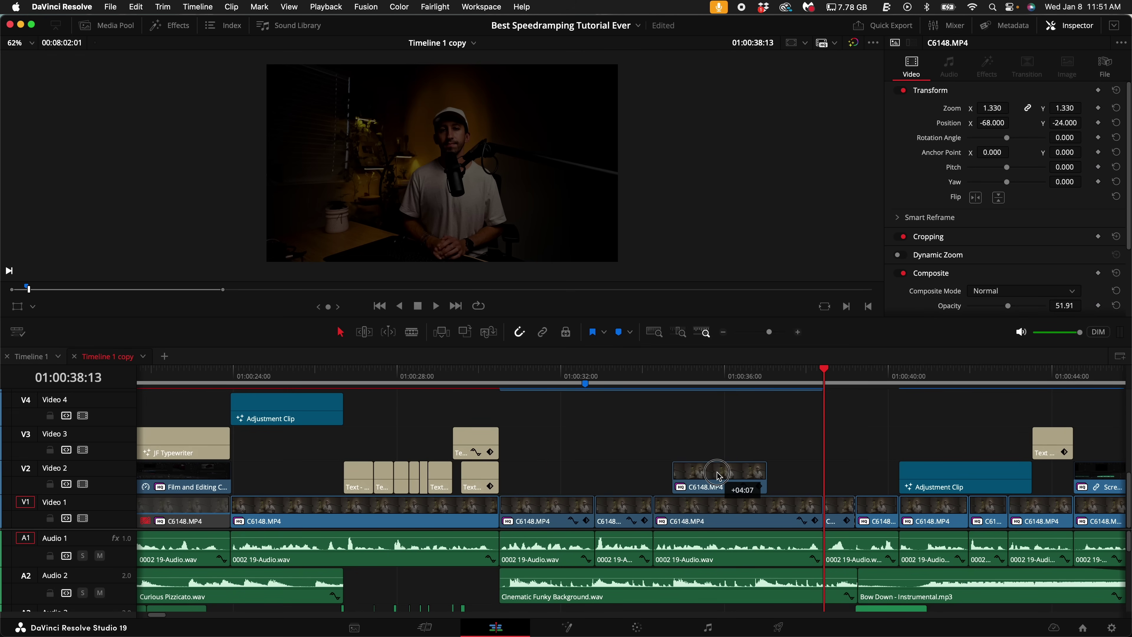
pyautogui.press('super+z')
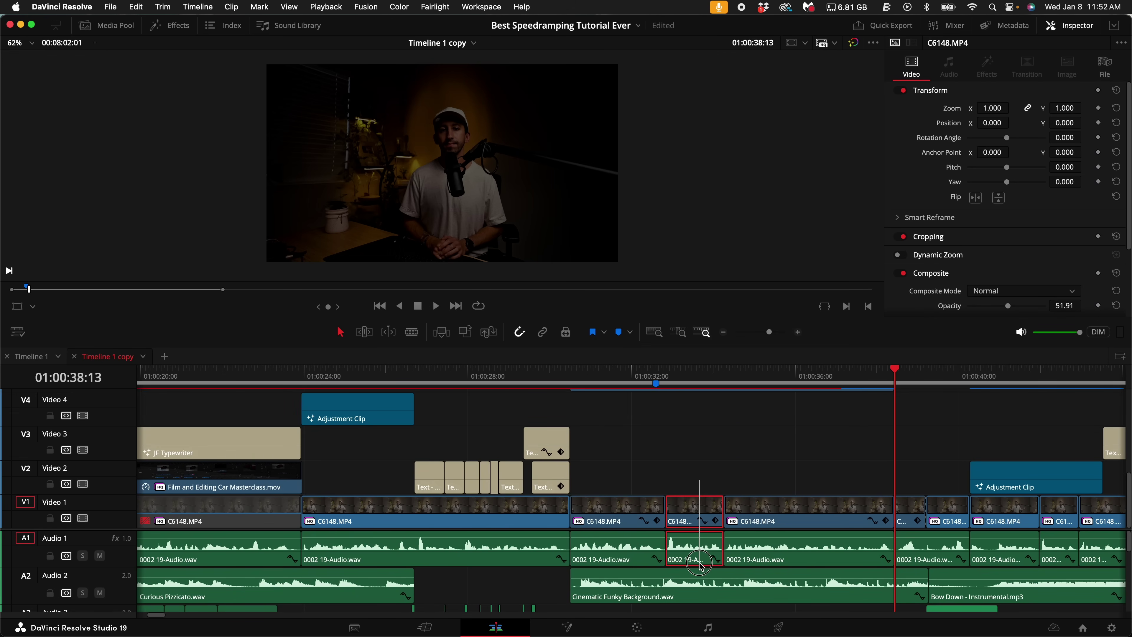
pyautogui.click(701, 563)
pyautogui.press('BackSpace')
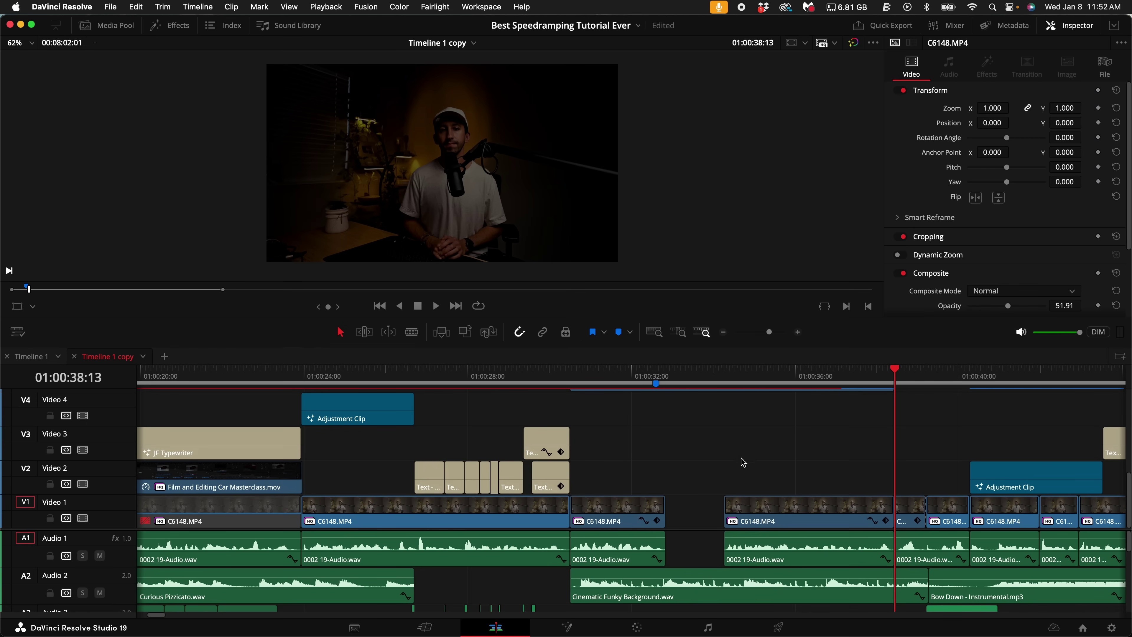
pyautogui.press('super+s')
pyautogui.press('super+z')
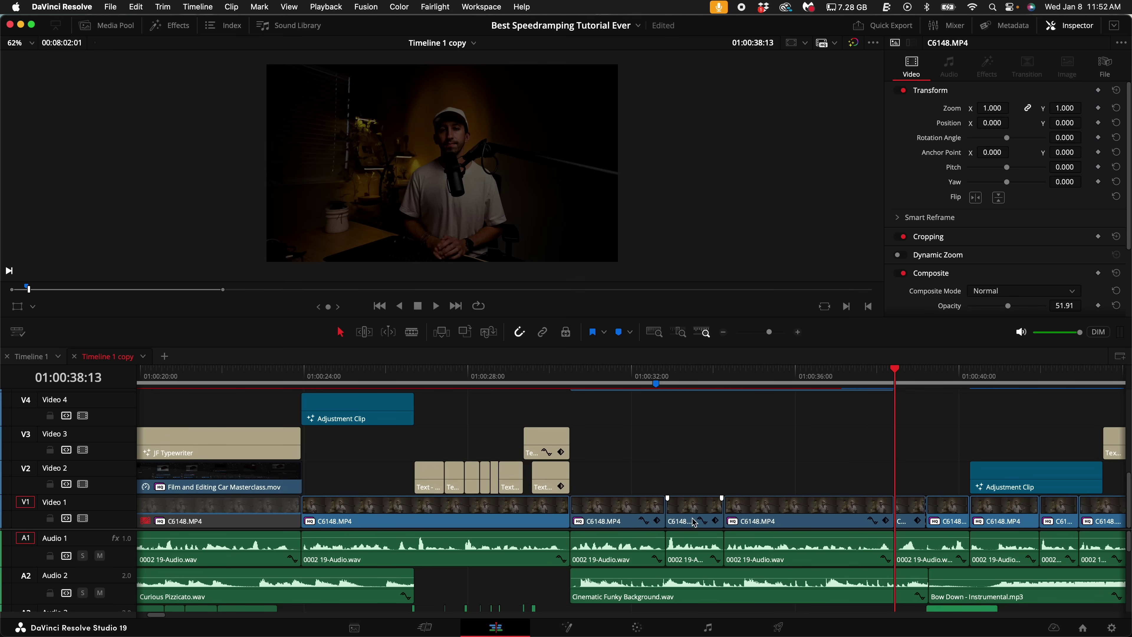
pyautogui.click(700, 512)
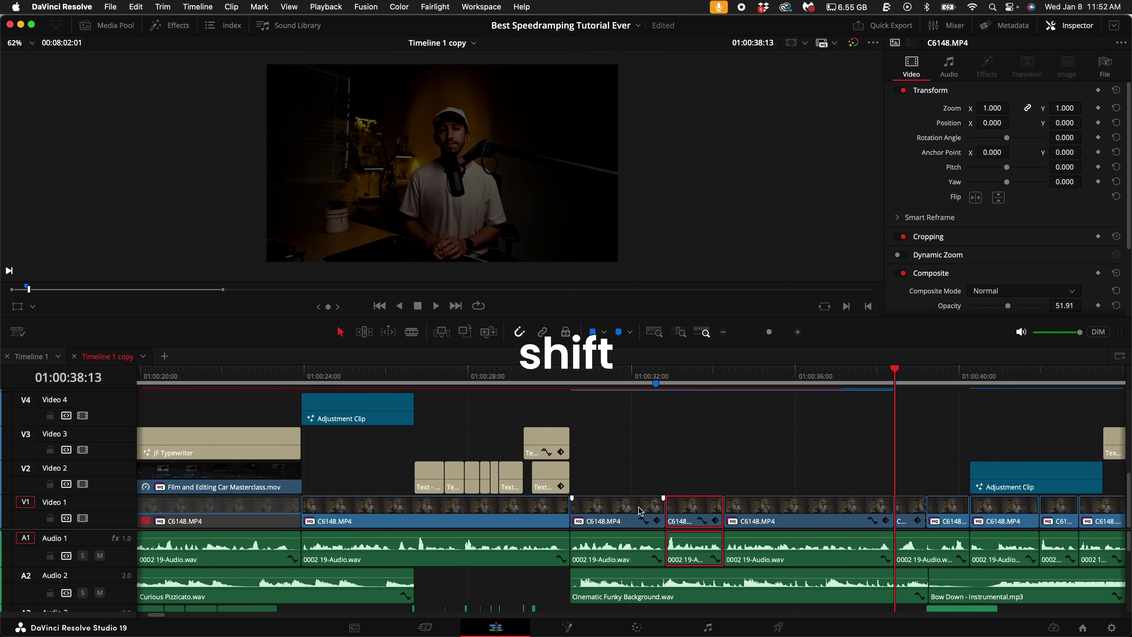
pyautogui.press('super+shift+x')
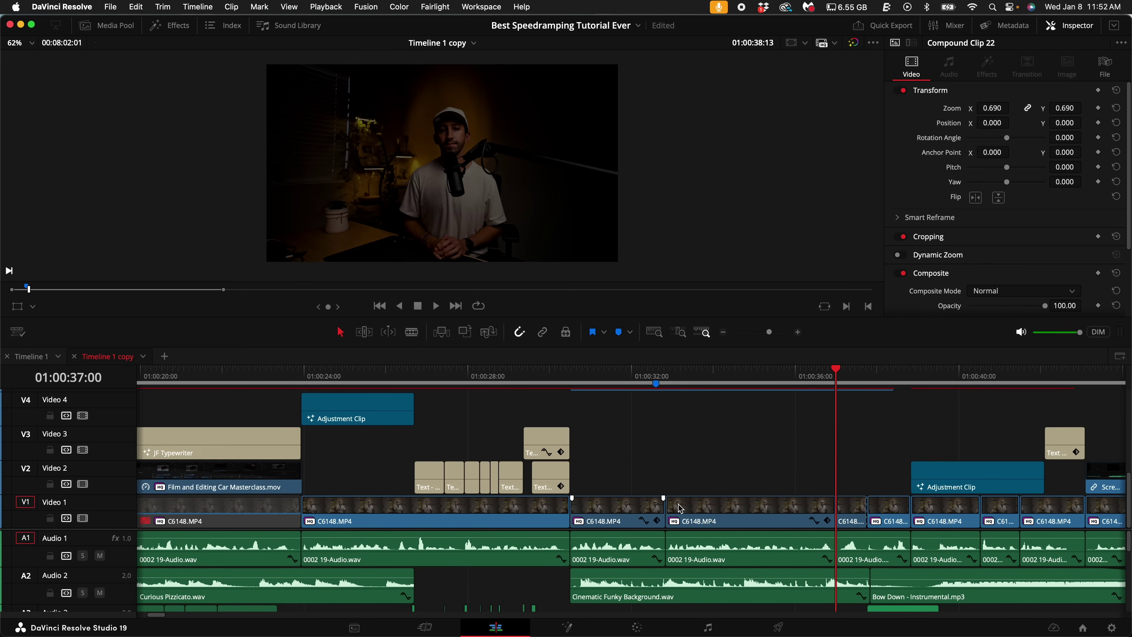
# Step: Zoom the timeline and play from 01:00:43:04 onto the title
pyautogui.click(723, 332)
pyautogui.click(724, 332)
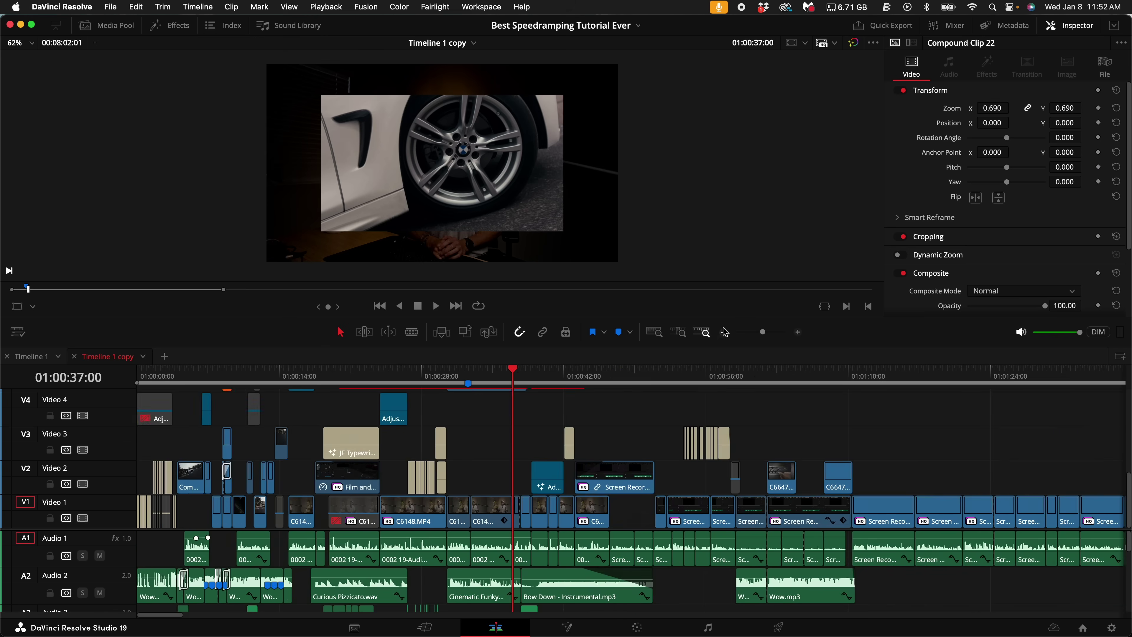
pyautogui.click(724, 332)
pyautogui.press('space')
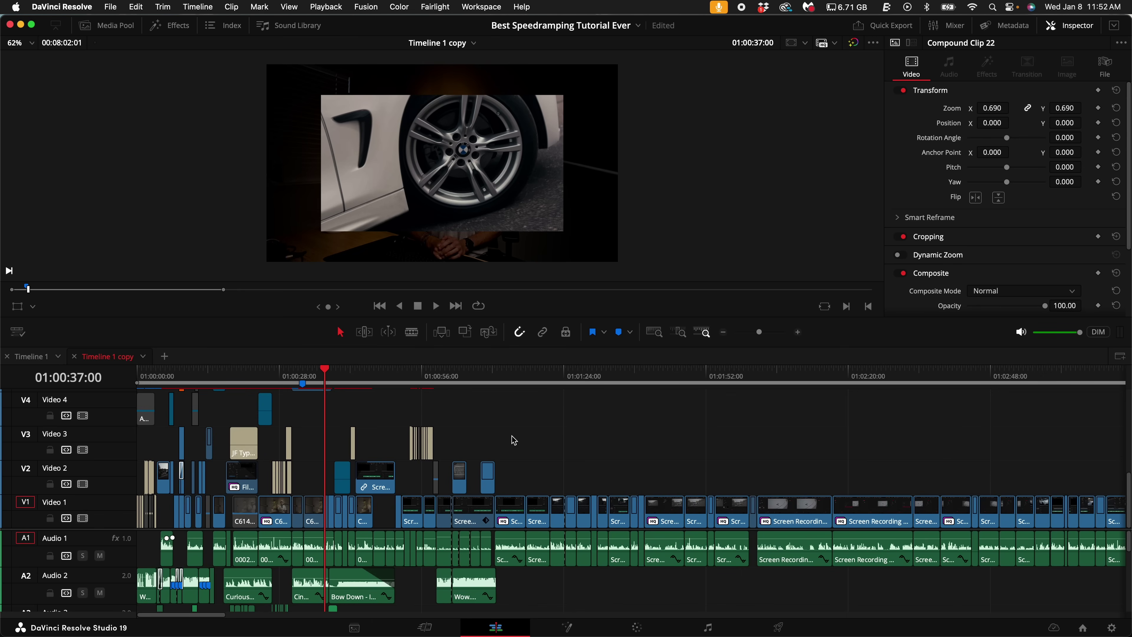
pyautogui.press('super+equal')
pyautogui.press('super+equal')
pyautogui.press('super+equal')
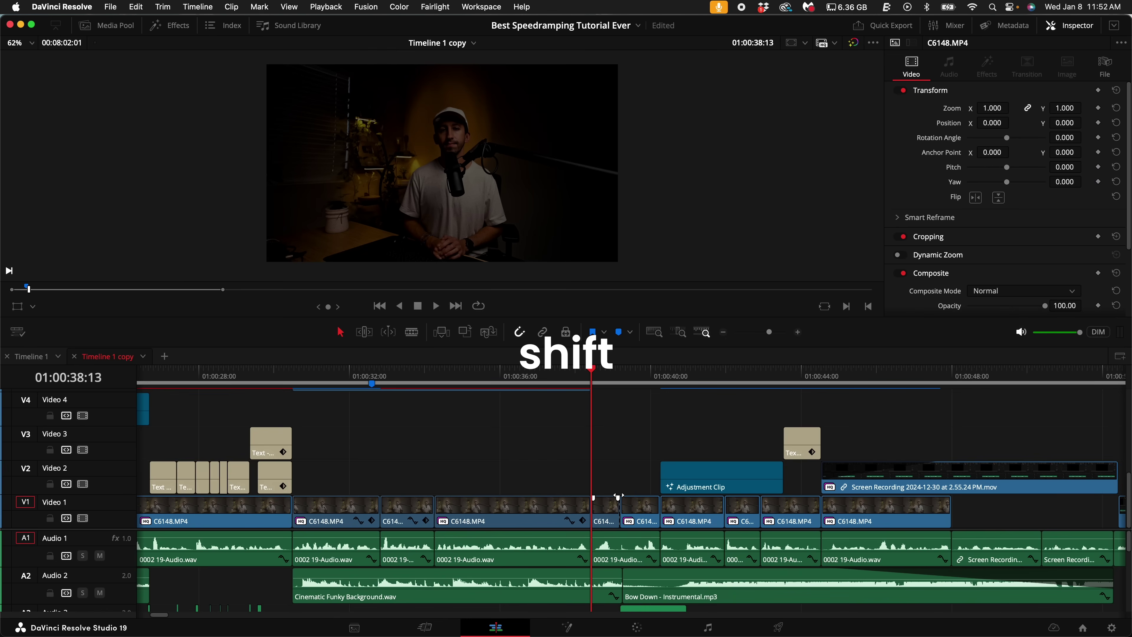
pyautogui.keyDown('shift'); pyautogui.scroll(2, 617, 537); pyautogui.keyUp('shift')
pyautogui.keyDown('shift'); pyautogui.scroll(2, 616, 537); pyautogui.keyUp('shift')
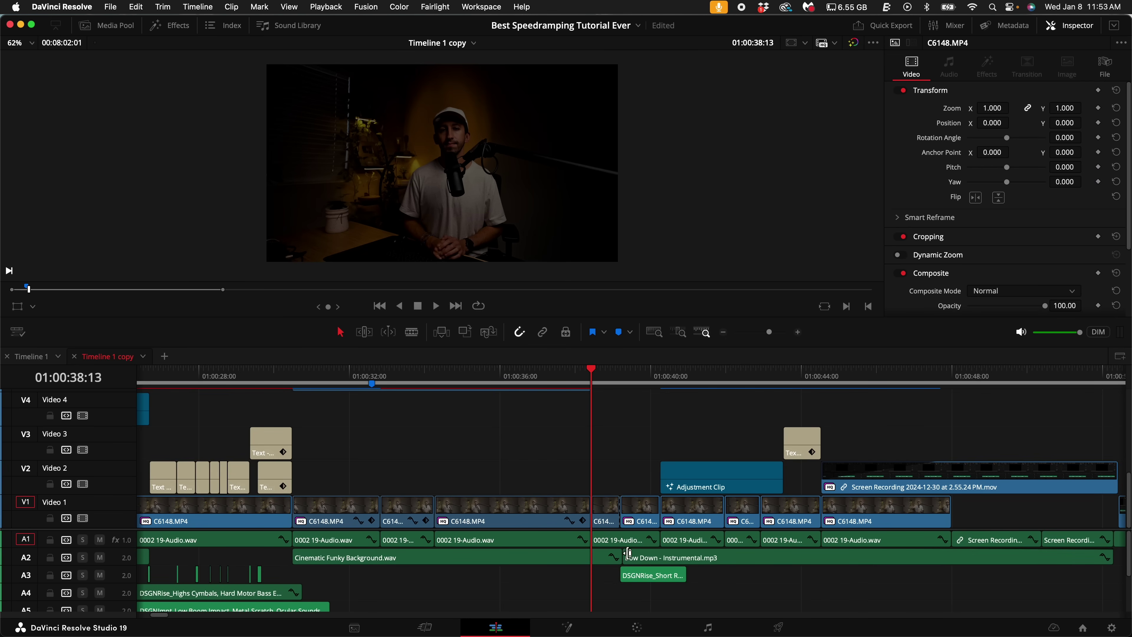
pyautogui.keyDown('shift'); pyautogui.scroll(-4, 613, 565); pyautogui.keyUp('shift')
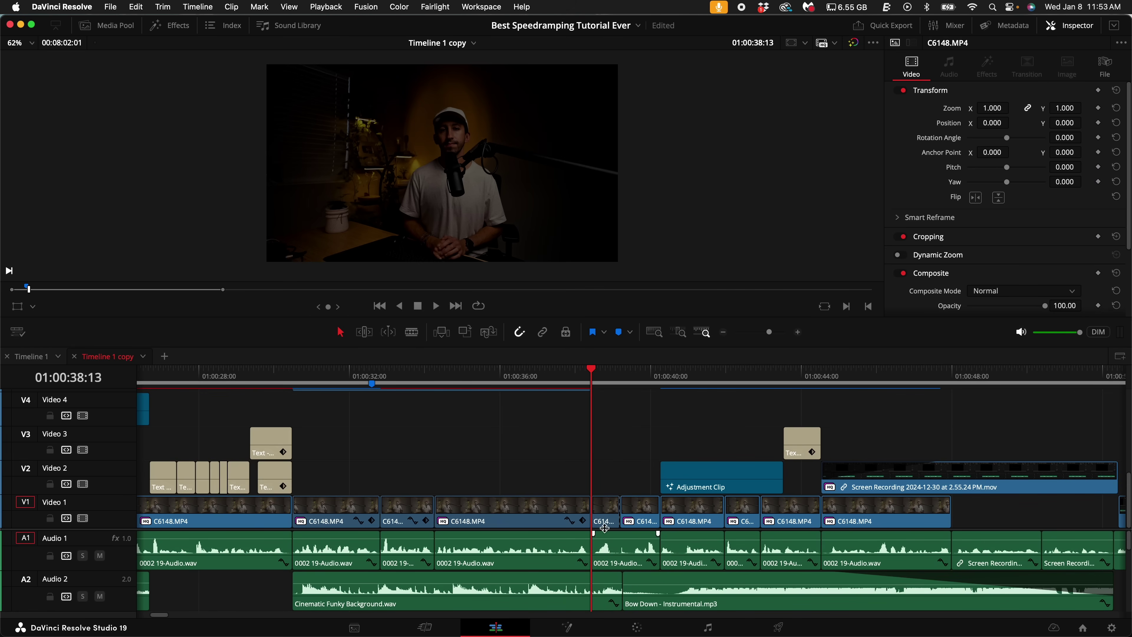
pyautogui.keyDown('shift'); pyautogui.scroll(4, 616, 477); pyautogui.keyUp('shift')
pyautogui.keyDown('shift'); pyautogui.scroll(-4, 616, 477); pyautogui.keyUp('shift')
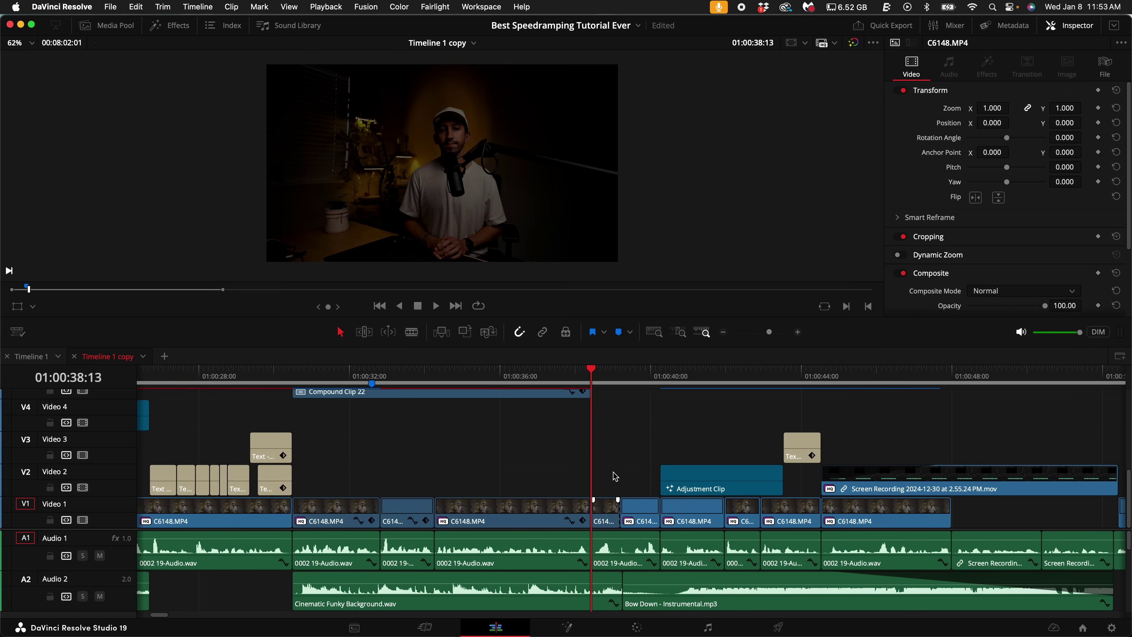
pyautogui.keyDown('alt'); pyautogui.scroll(4, 616, 476); pyautogui.keyUp('alt')
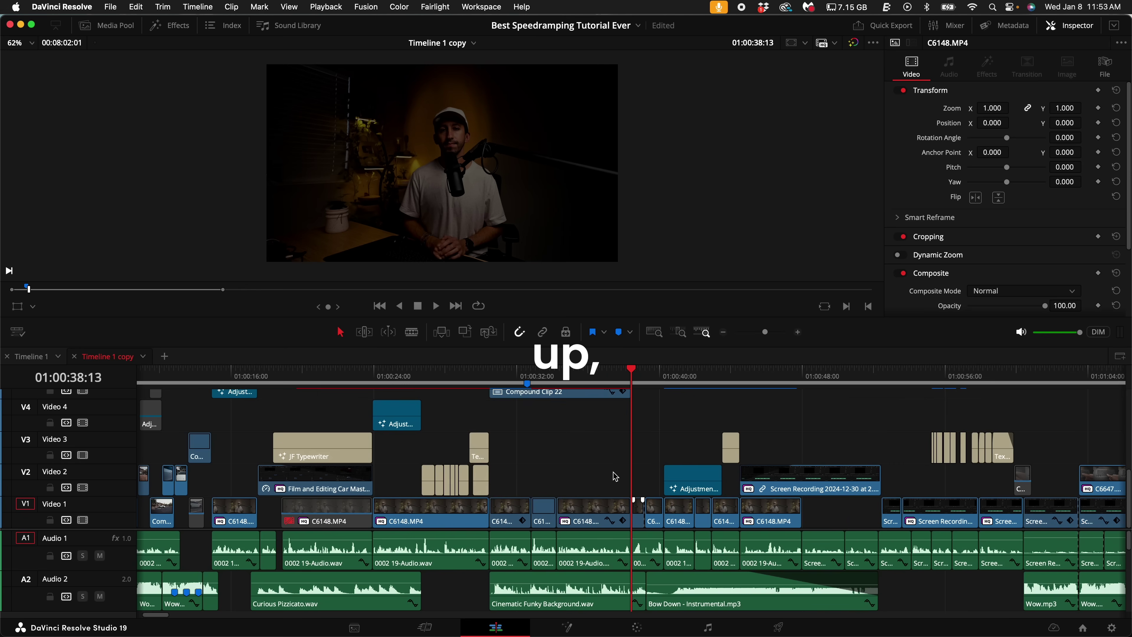
pyautogui.keyDown('alt'); pyautogui.scroll(2, 616, 477); pyautogui.keyUp('alt')
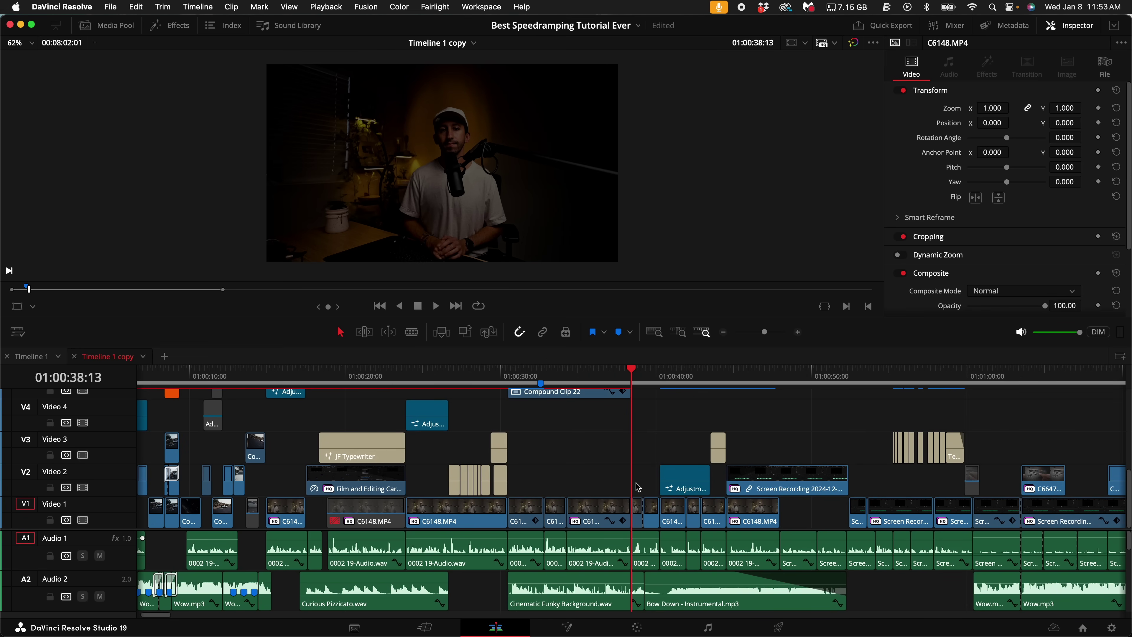
pyautogui.keyDown('alt'); pyautogui.scroll(-6, 638, 487); pyautogui.keyUp('alt')
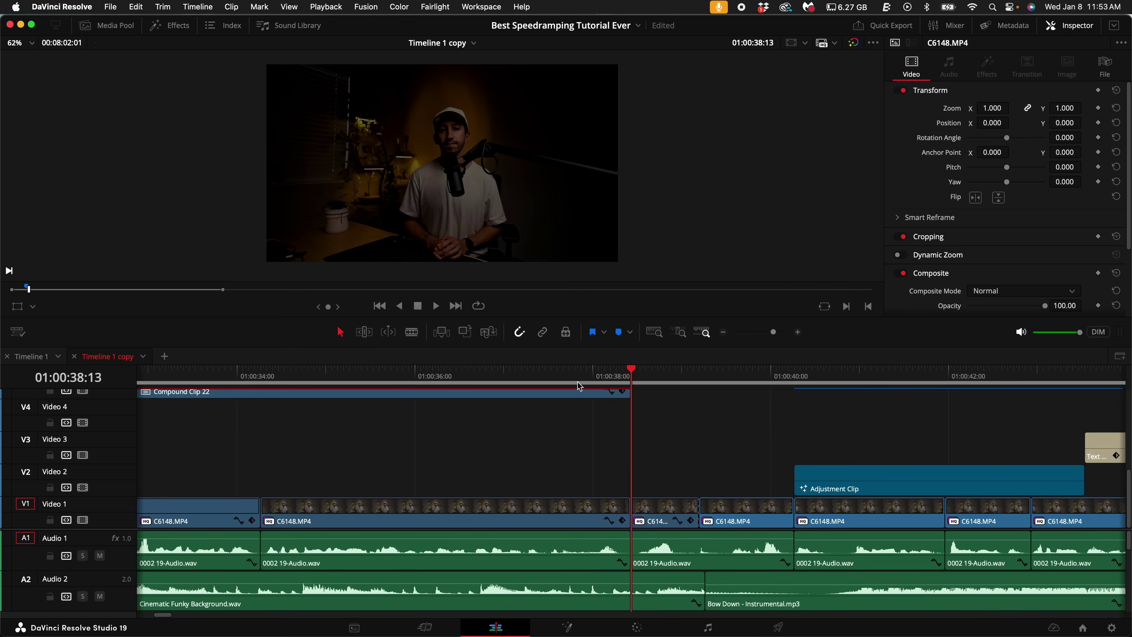
pyautogui.moveTo(632, 370); pyautogui.dragTo(1059, 391)
pyautogui.press('space')
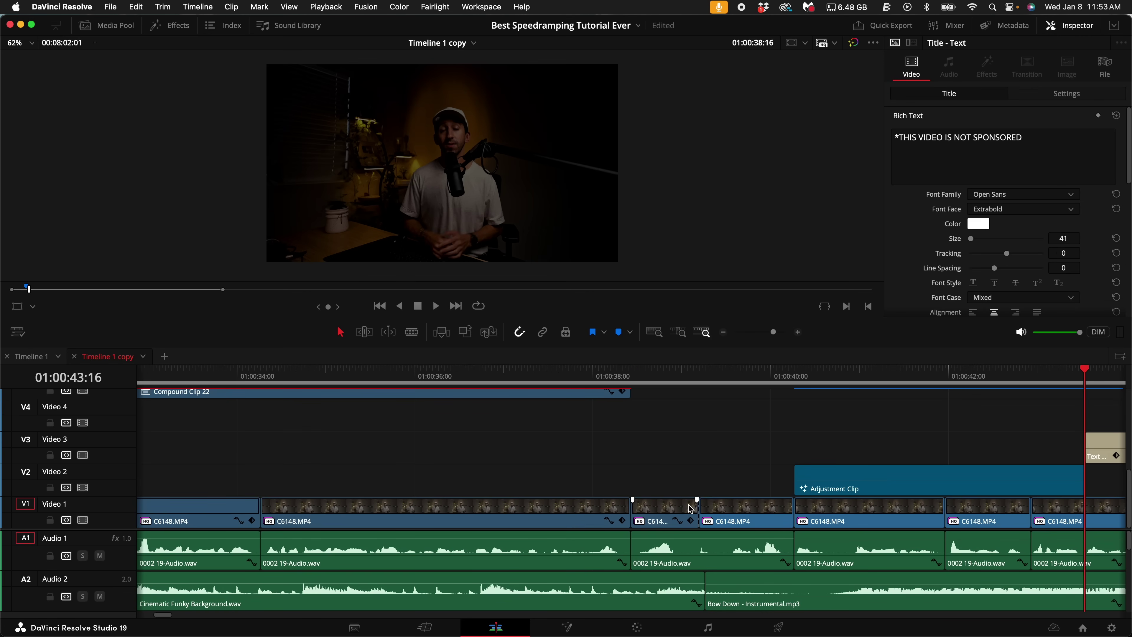
pyautogui.keyDown('alt'); pyautogui.scroll(8, 691, 509); pyautogui.keyUp('alt')
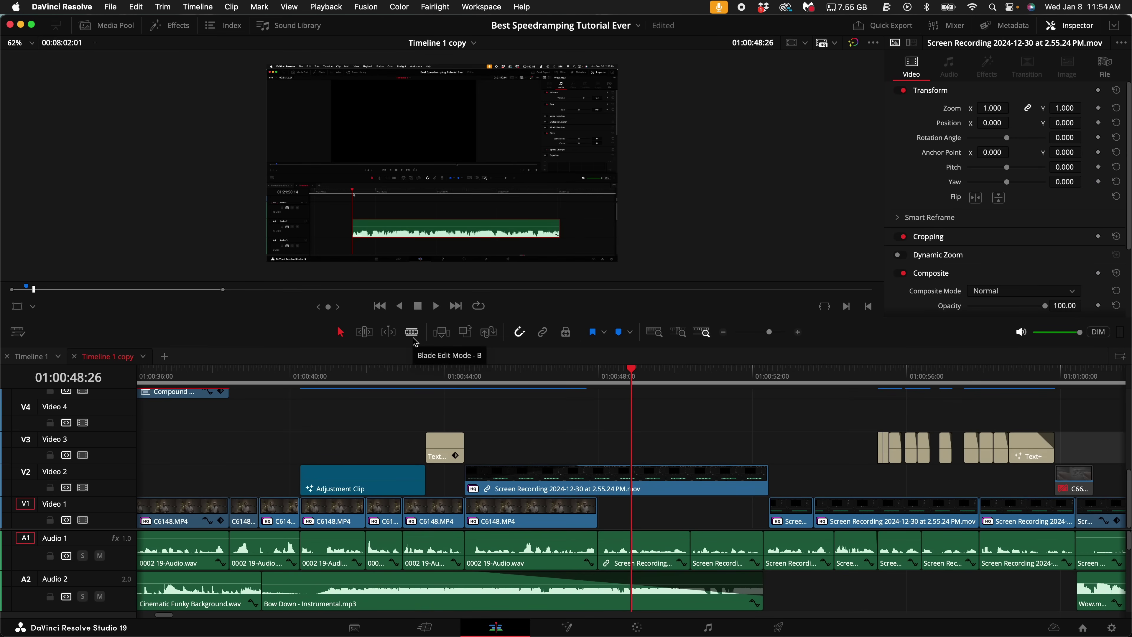
# Step: Blade the Video 2 Screen Recording clip at the playhead, 01:00:48:26
pyautogui.press('b')
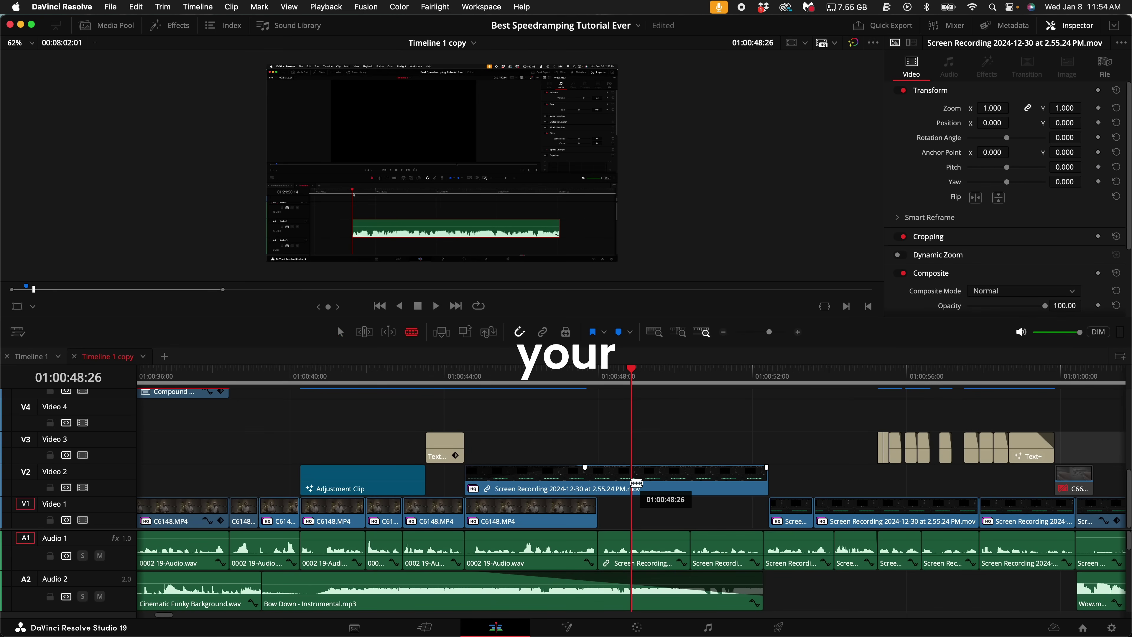
pyautogui.click(630, 481)
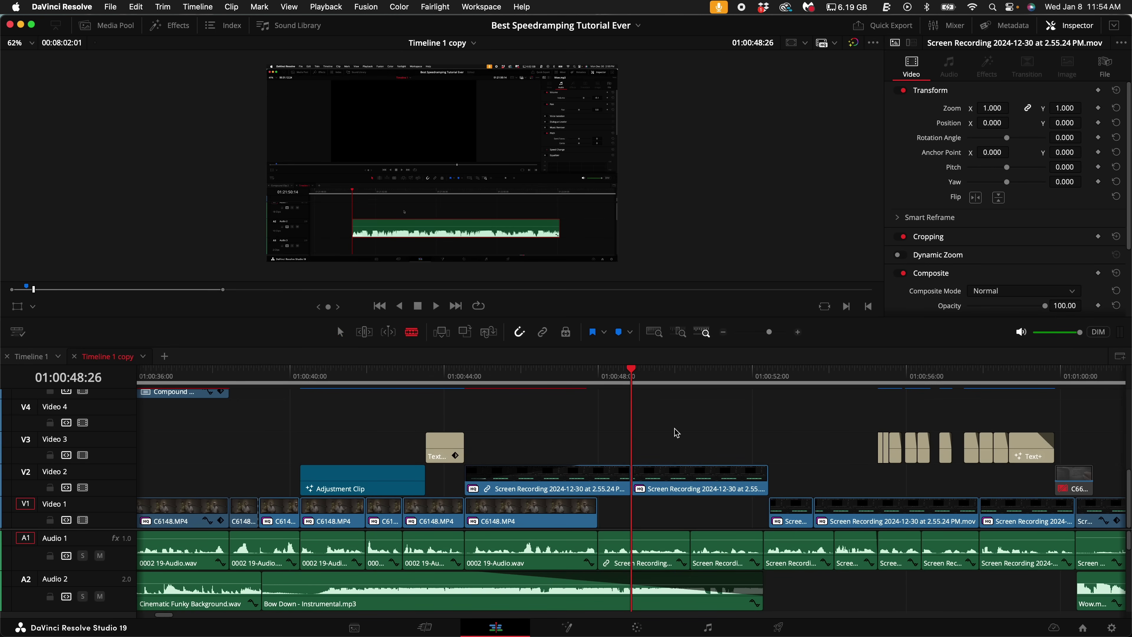
pyautogui.press('a')
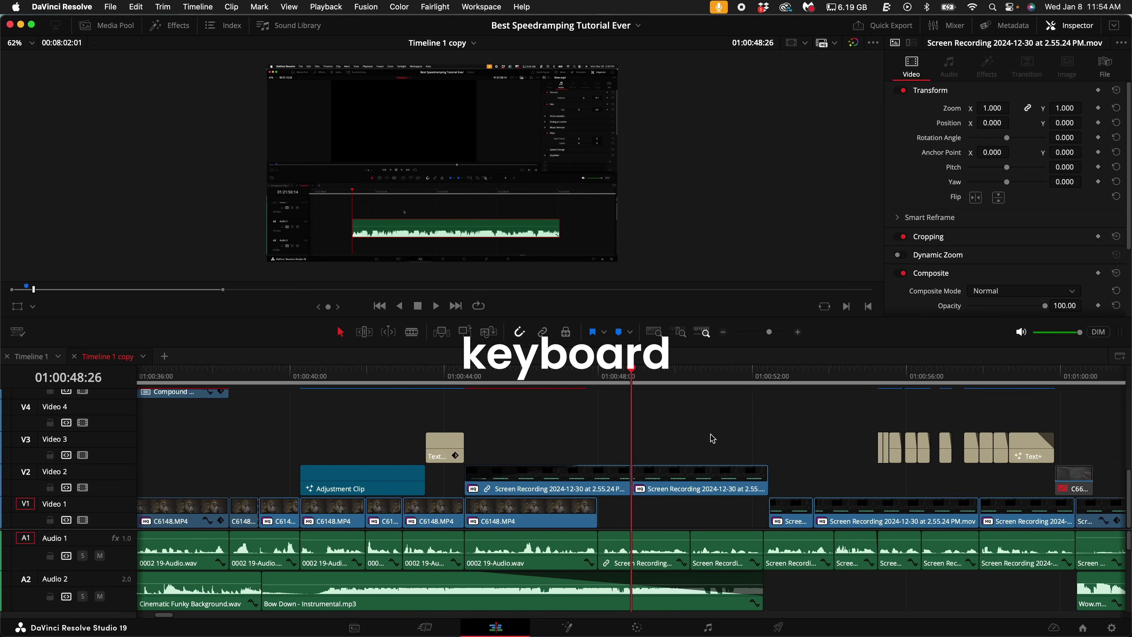
pyautogui.press('b')
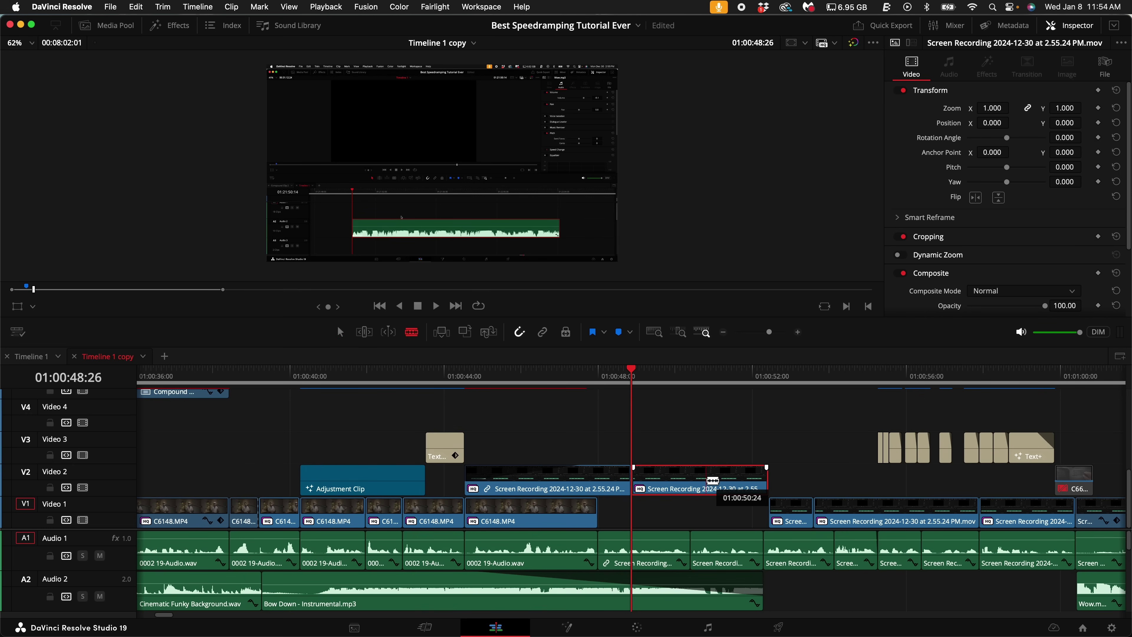
pyautogui.press('a')
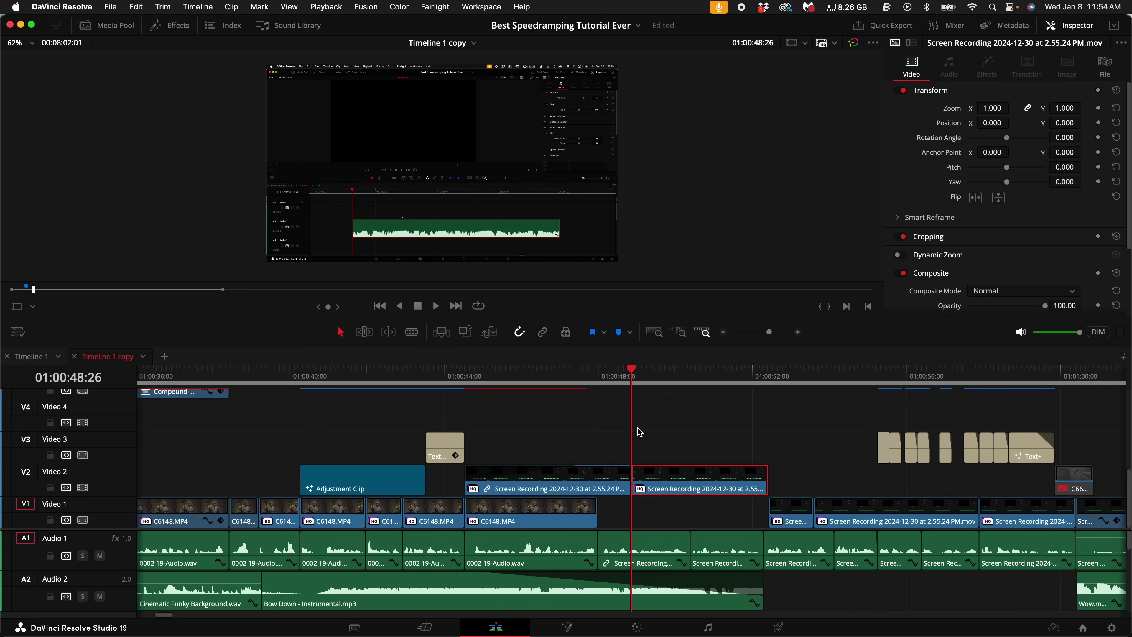
pyautogui.press('b')
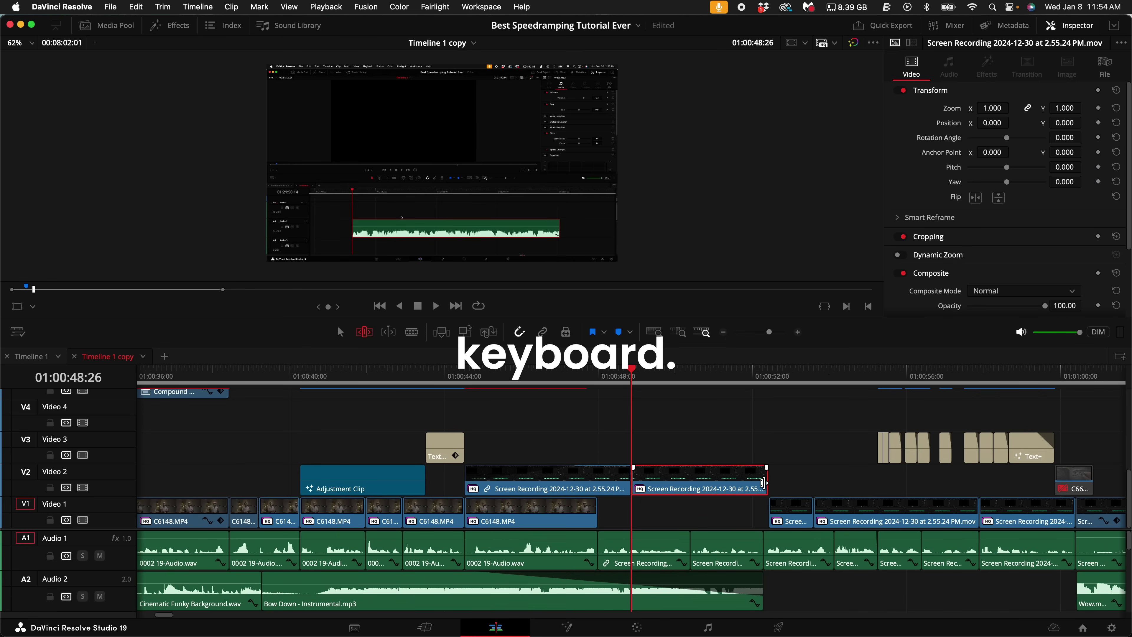
pyautogui.click(763, 483)
pyautogui.hscroll(-5, 285, 509)
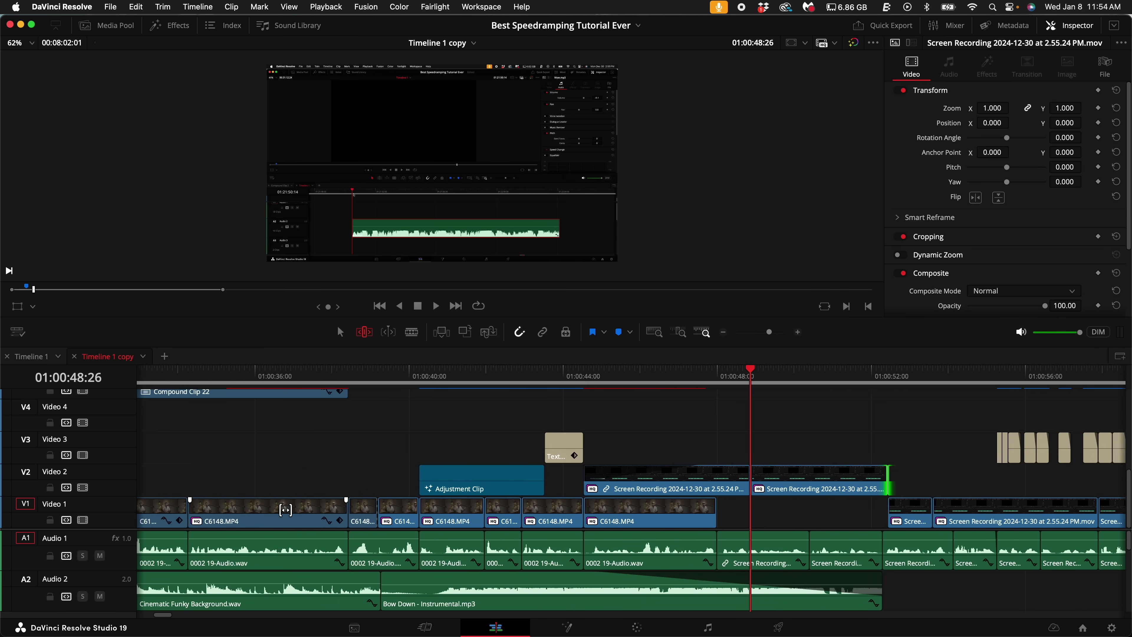
# Step: Ripple-trim the right edge of the C6148.MP4 clip at 01:00:39:08 later, then undo the trim
pyautogui.hscroll(-3, 285, 509)
pyautogui.click(446, 375)
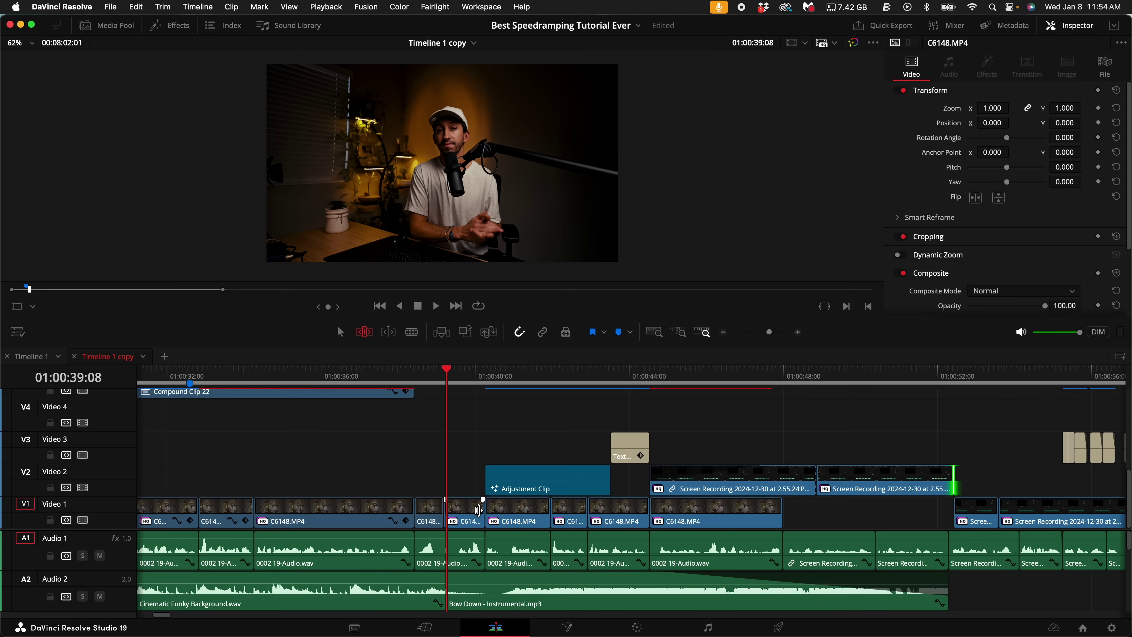
pyautogui.moveTo(478, 510)
pyautogui.mouseDown()
pyautogui.moveTo(545, 517)
pyautogui.moveTo(478, 520)
pyautogui.mouseUp()
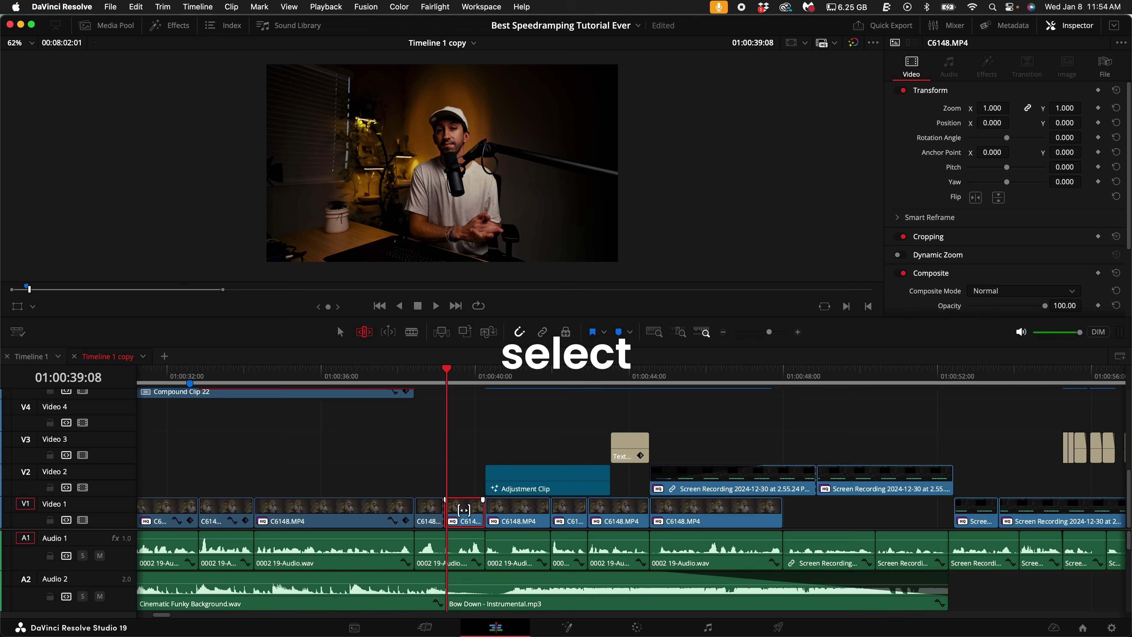
pyautogui.click(465, 554)
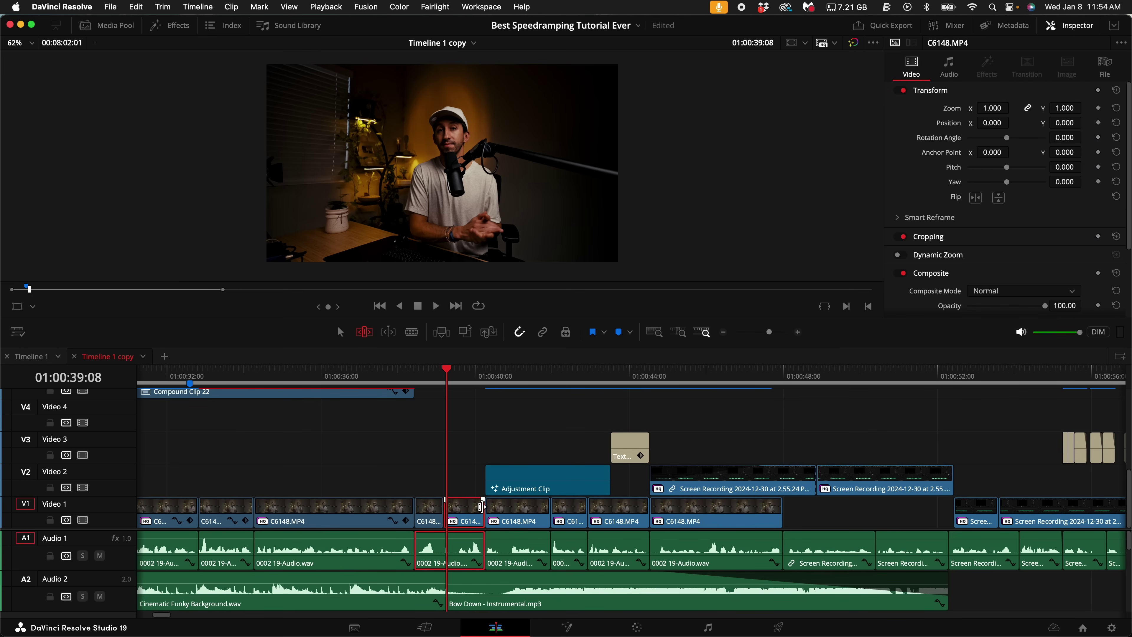
pyautogui.moveTo(481, 506); pyautogui.dragTo(592, 538)
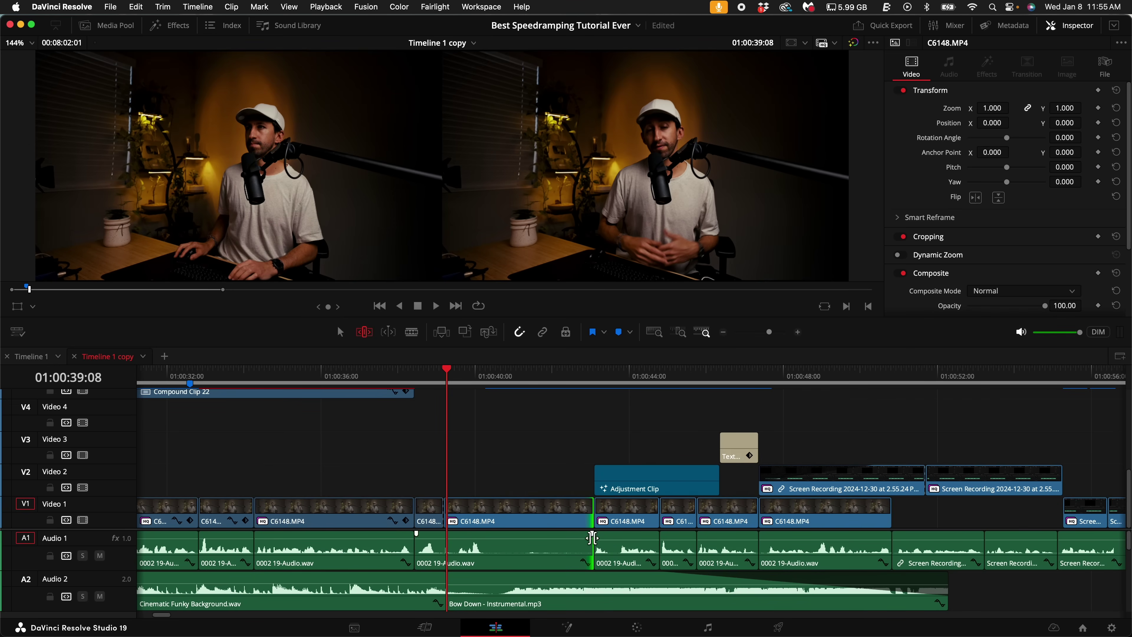
pyautogui.press('super+z')
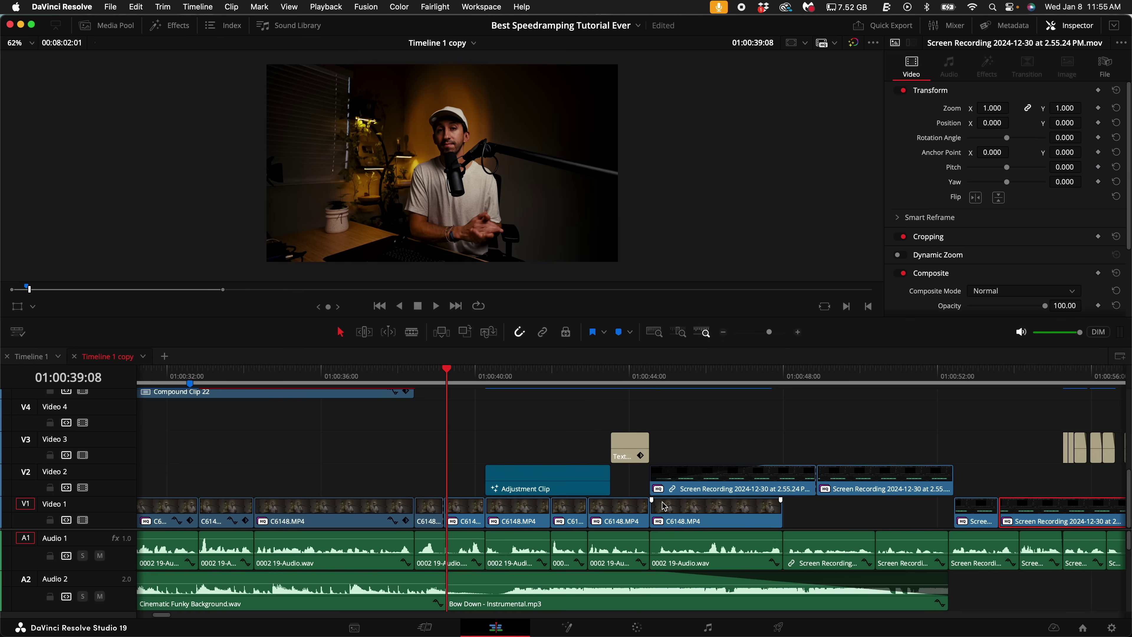
# Step: Add a cross fade at the audio edit and a cross dissolve between the C6148 video clips
pyautogui.click(412, 549)
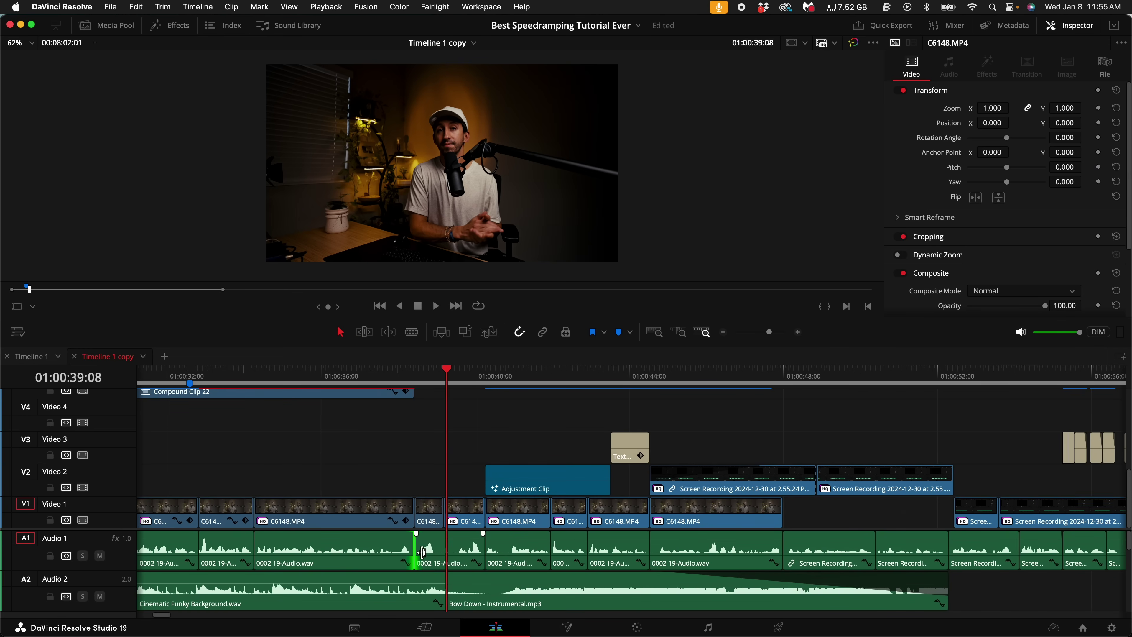
pyautogui.press('super+equal')
pyautogui.press('Up')
pyautogui.press('super+equal')
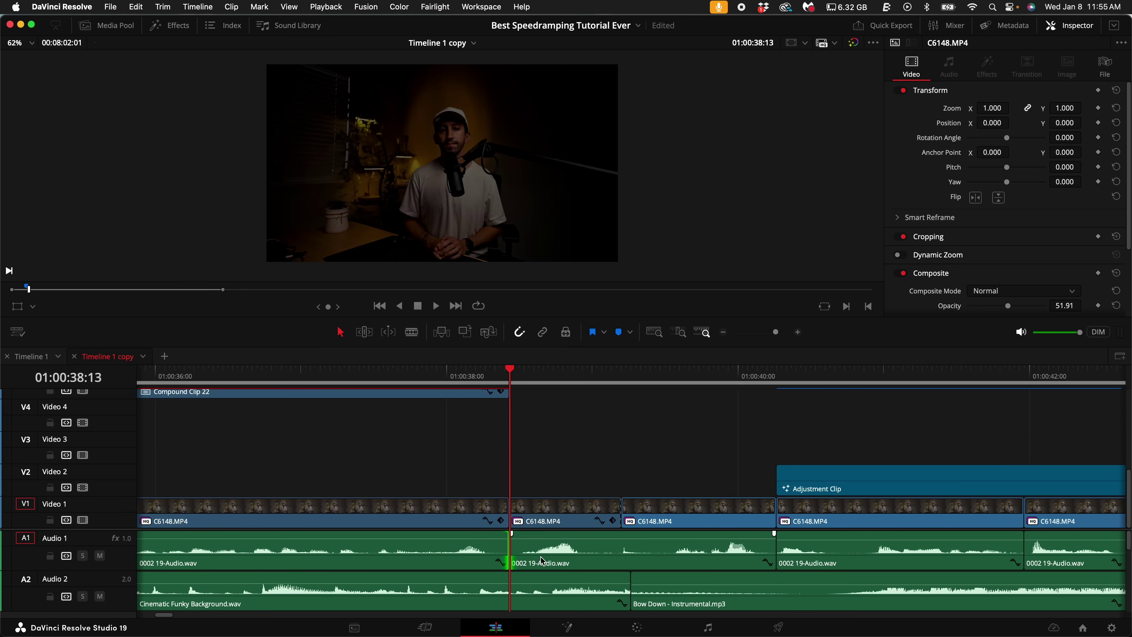
pyautogui.press('super+t')
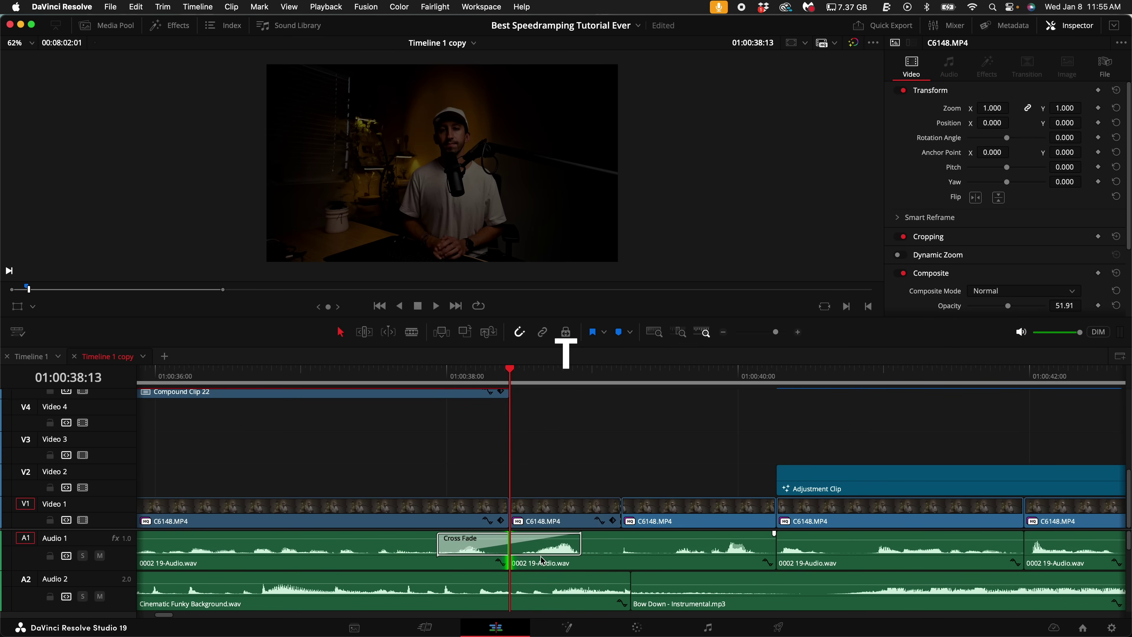
pyautogui.click(621, 511)
pyautogui.press('super+t')
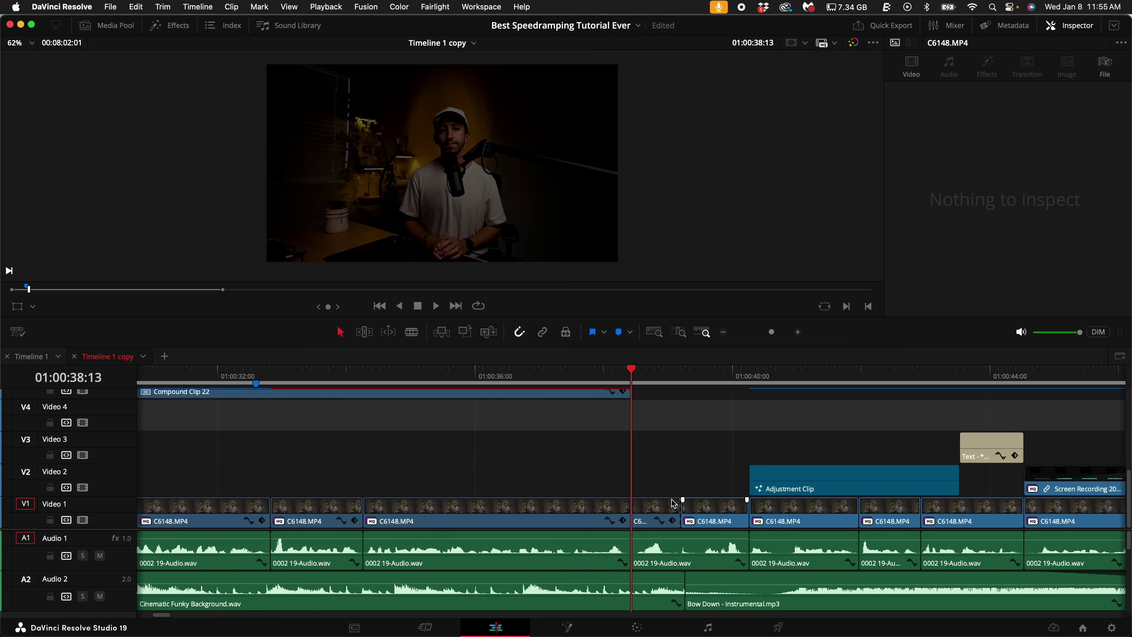
# Step: Ripple delete the C6148.MP4 clip after the playhead with its audio
pyautogui.scroll(1, 673, 504)
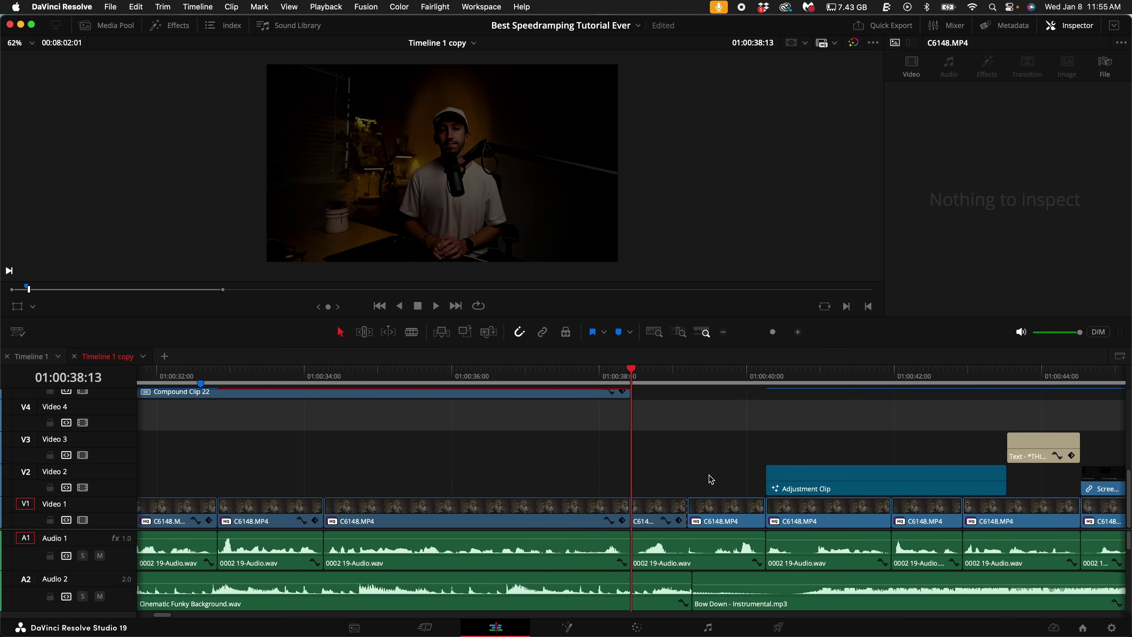
pyautogui.click(725, 507)
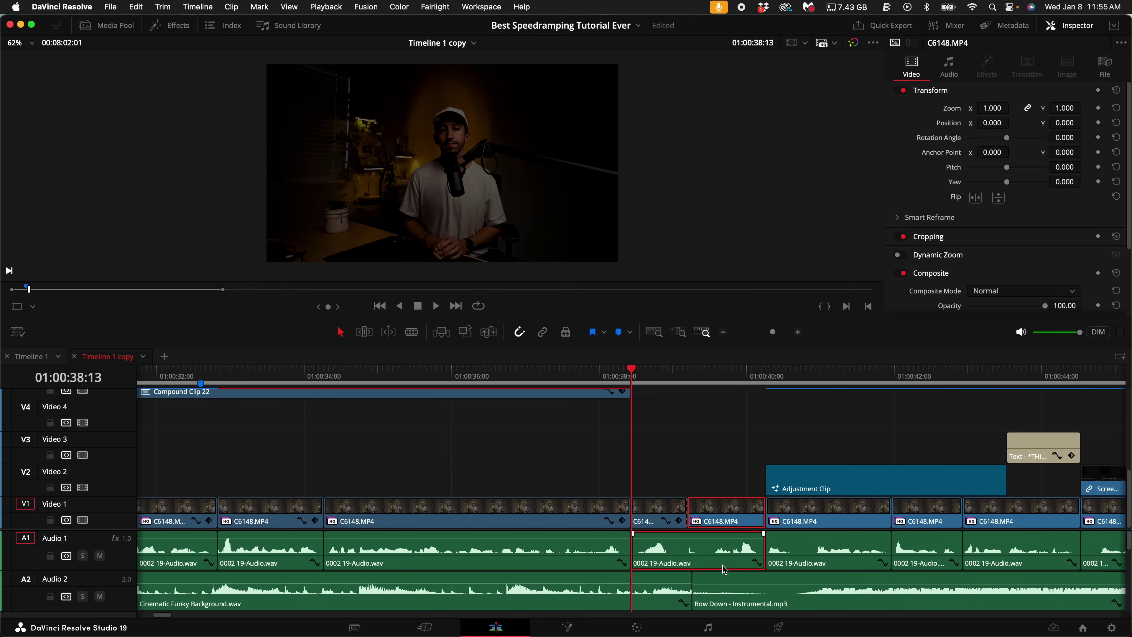
pyautogui.press('BackSpace')
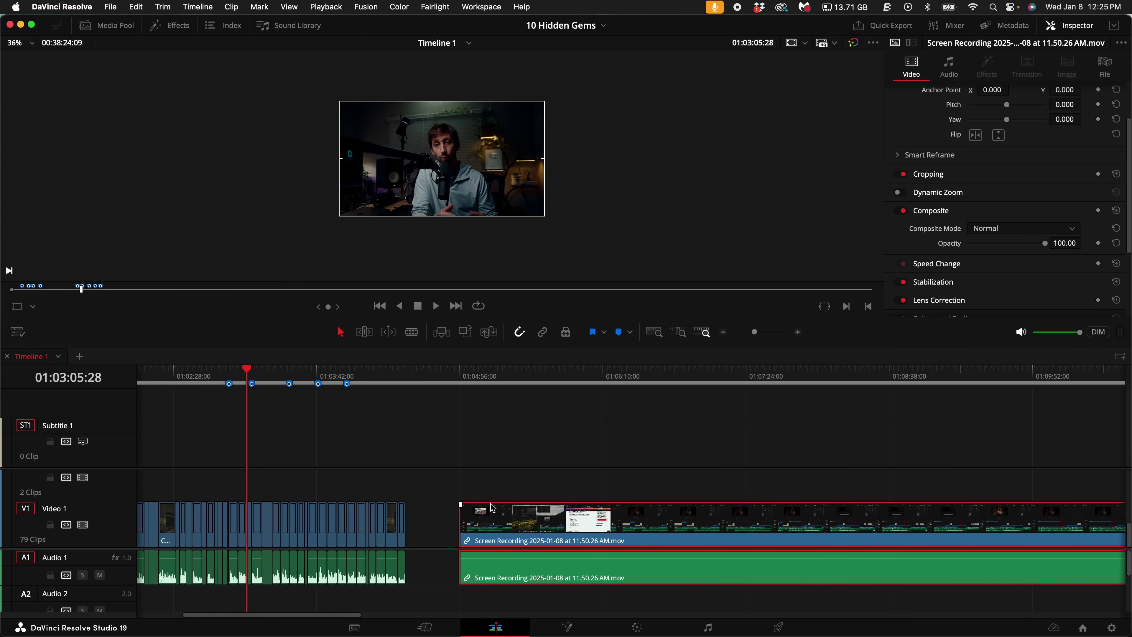
pyautogui.hscroll(-10, 493, 508)
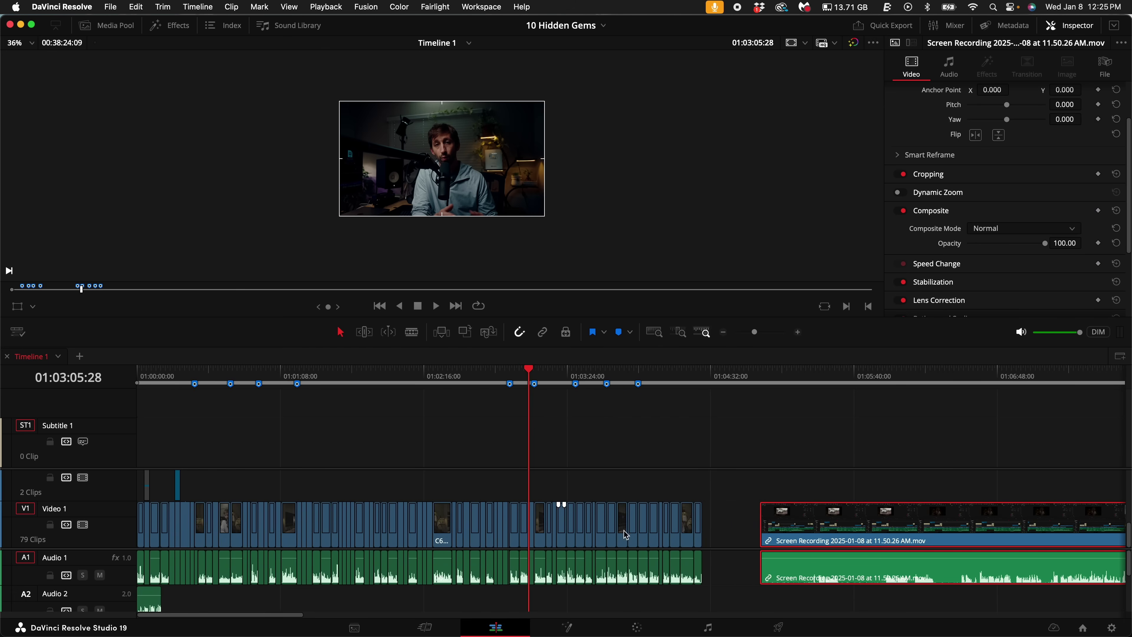
# Step: Split a short piece off the Screen Recording clip and move it into the earlier run near 01:03:24
pyautogui.press('b')
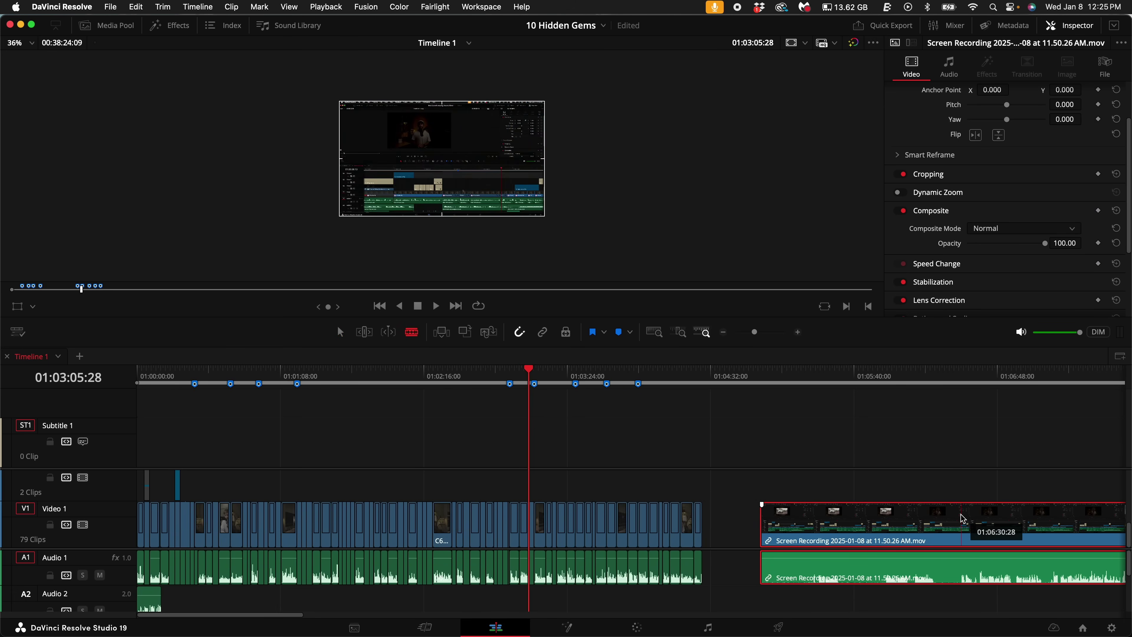
pyautogui.click(959, 530)
pyautogui.click(1004, 575)
pyautogui.press('a')
pyautogui.click(998, 571)
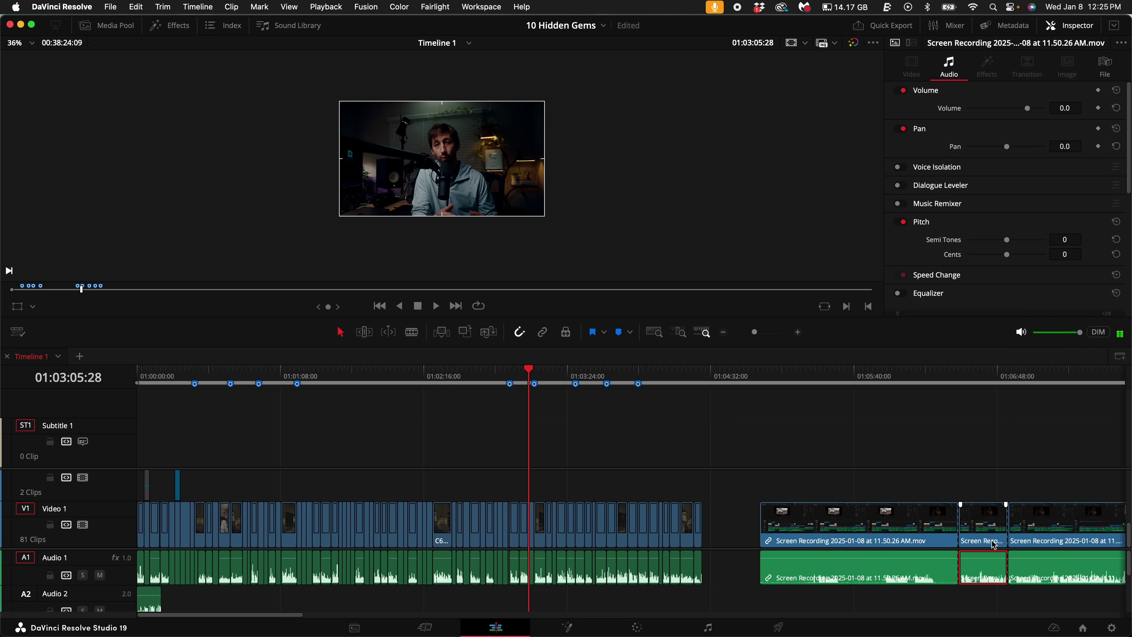
pyautogui.keyDown('super'); pyautogui.click(990, 536); pyautogui.keyUp('super')
pyautogui.moveTo(988, 543); pyautogui.dragTo(536, 540)
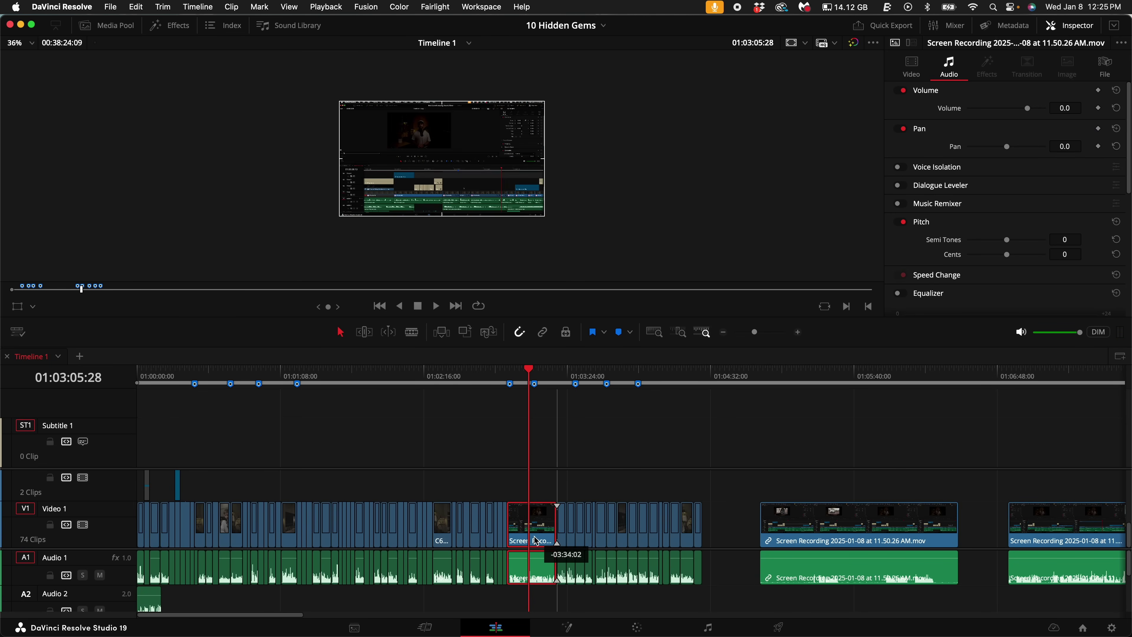
pyautogui.moveTo(537, 541); pyautogui.dragTo(744, 535)
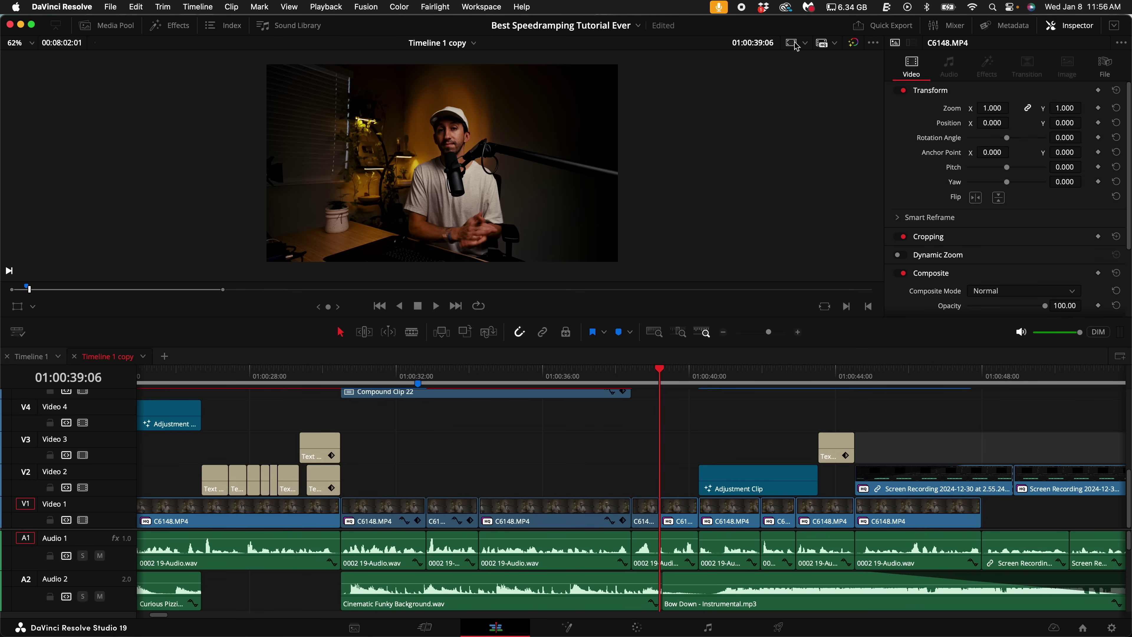
# Step: Apply the 9:16 Social Media viewer guide and play the opening title words from the start
pyautogui.click(805, 43)
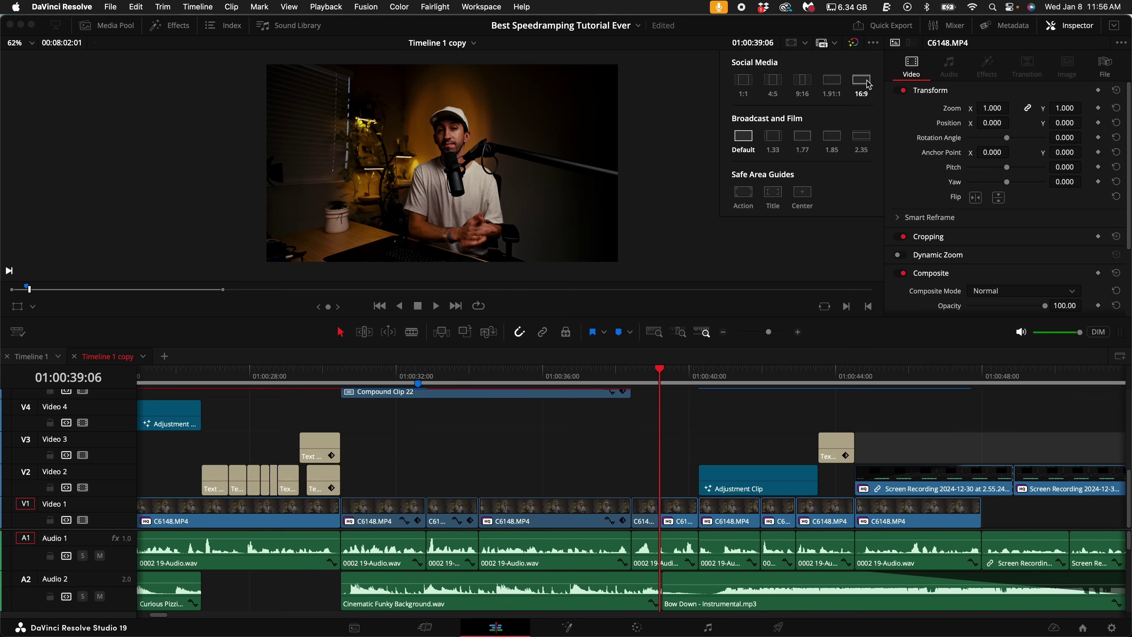
pyautogui.click(802, 83)
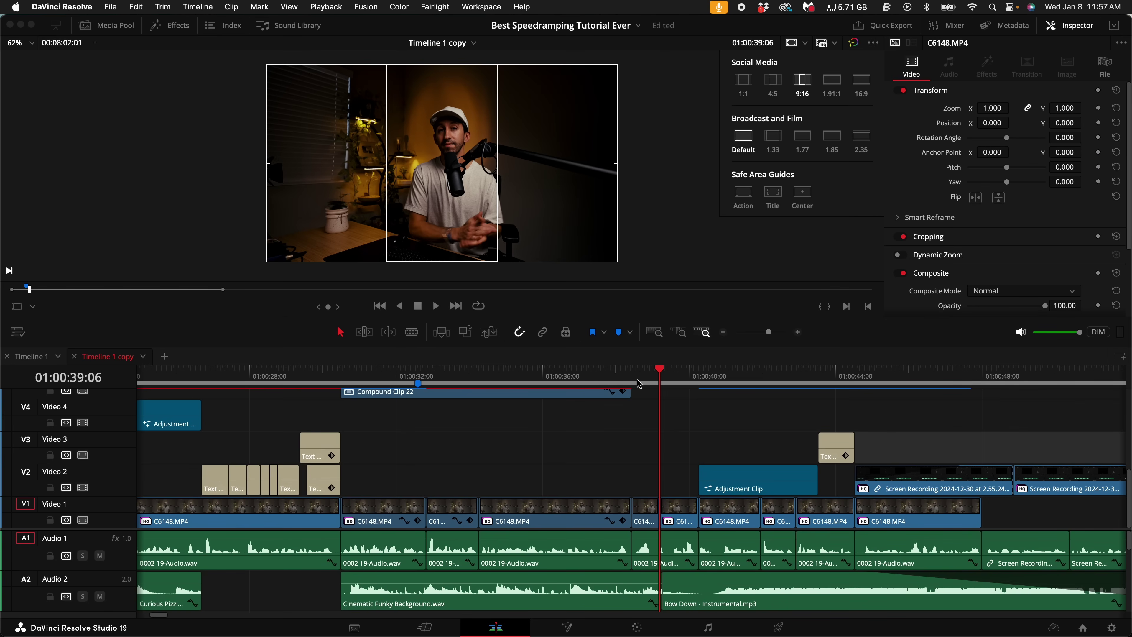
pyautogui.hotkey('shift', 'z')
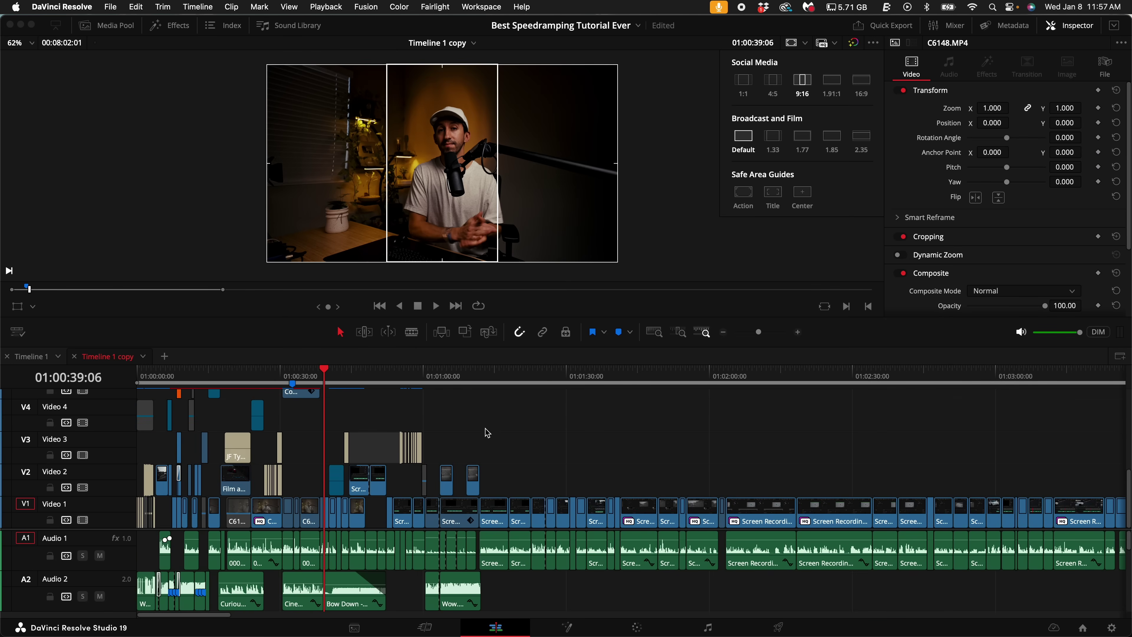
pyautogui.press('Home')
pyautogui.hotkey('shift', 'z')
pyautogui.press('space')
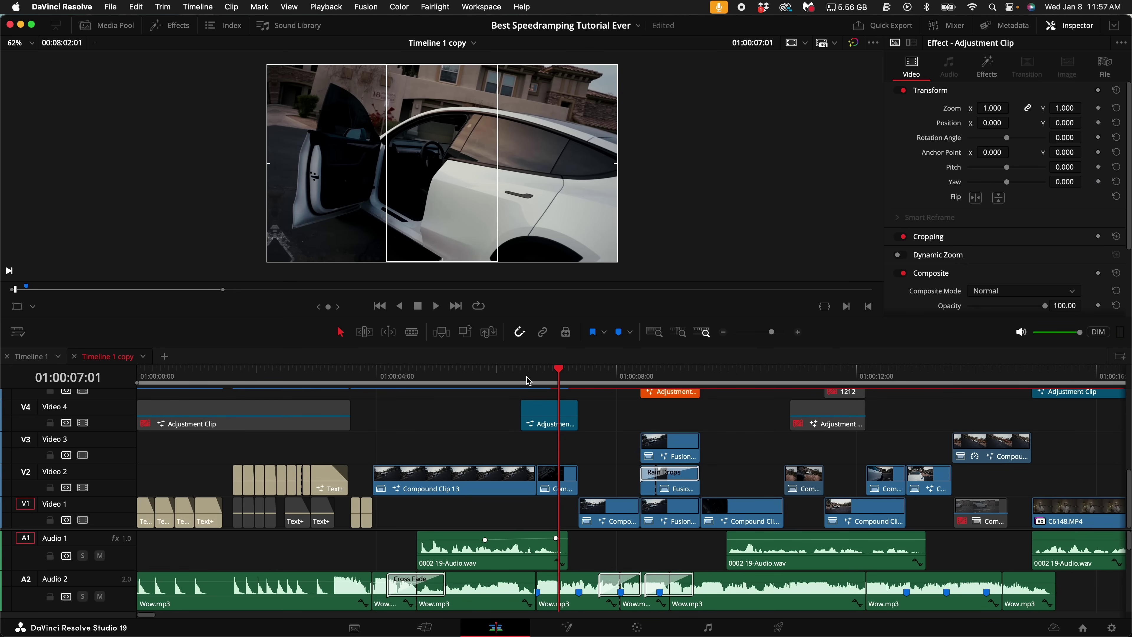
pyautogui.press('Home')
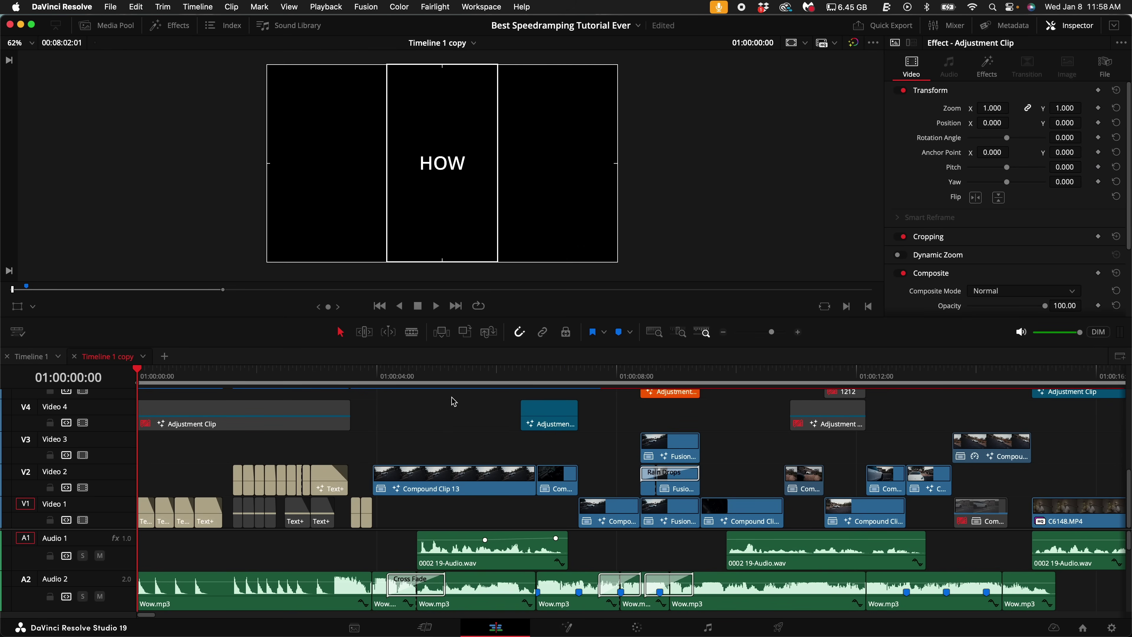
pyautogui.moveTo(205, 371); pyautogui.dragTo(254, 371)
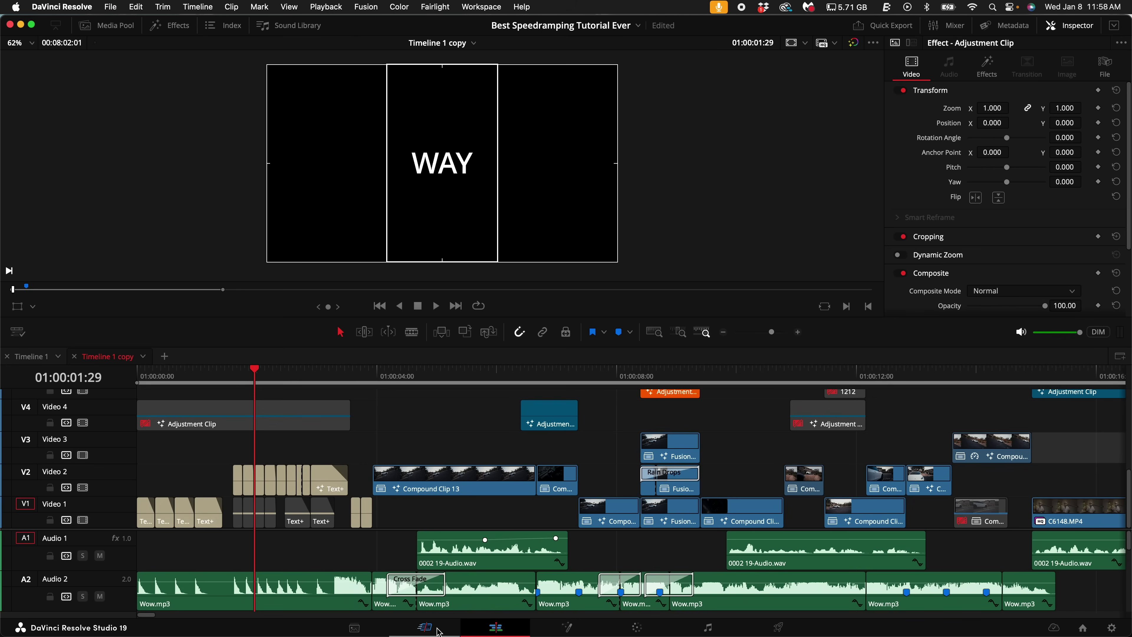
# Step: Set the timeline resolution to Portrait 1080 x 1920 on the Cut page, then return to Edit
pyautogui.click(437, 630)
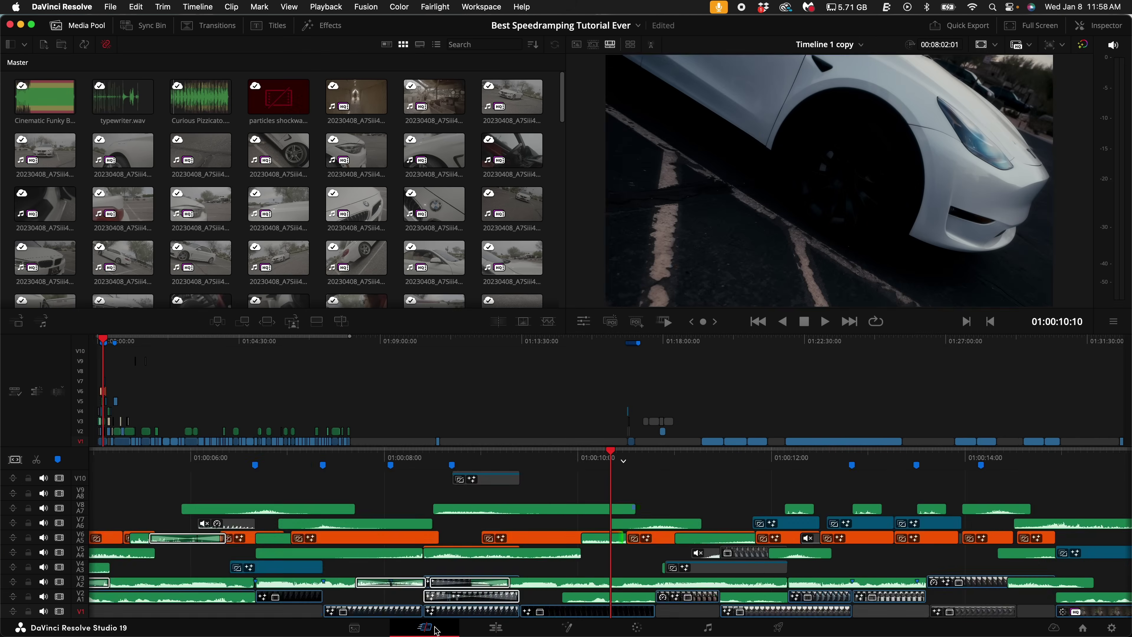
pyautogui.hotkey('shift', '4')
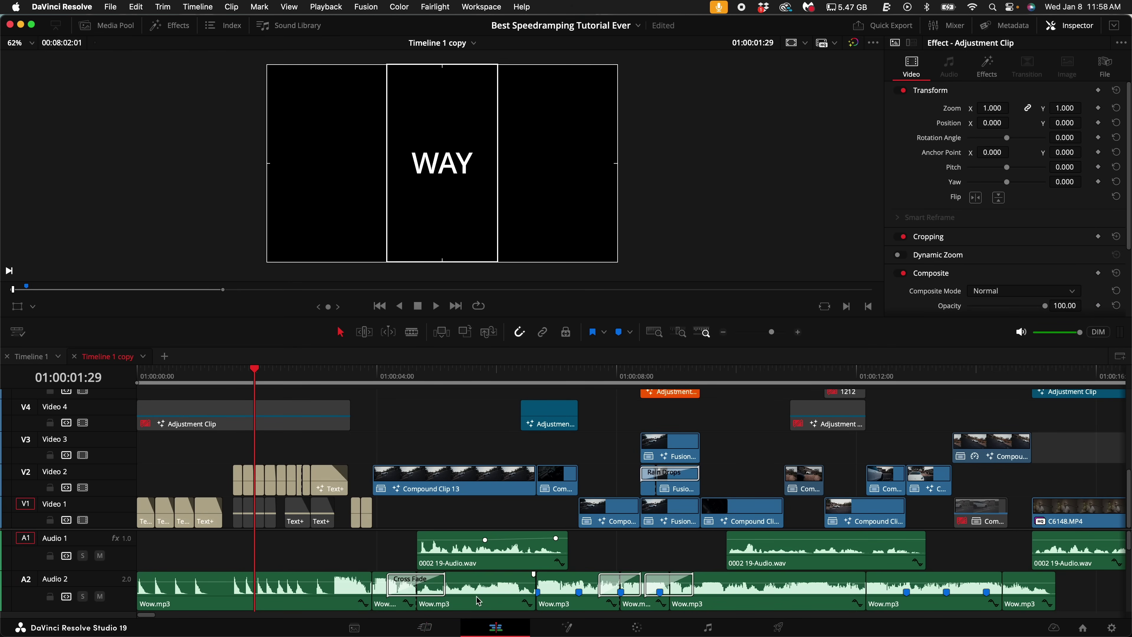
pyautogui.click(428, 629)
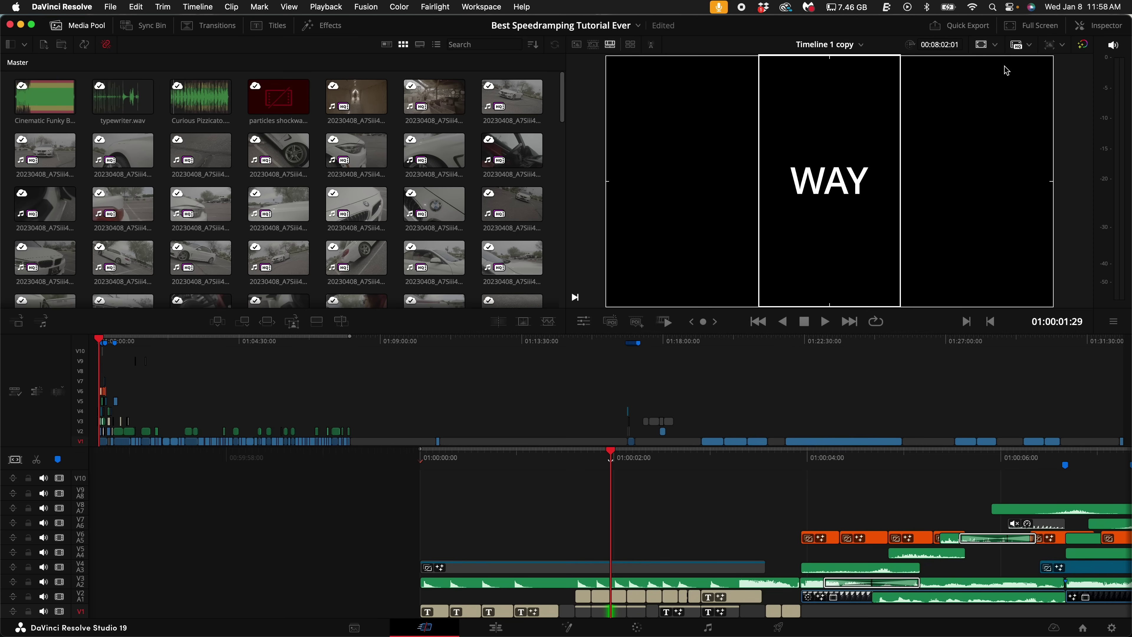
pyautogui.click(1063, 45)
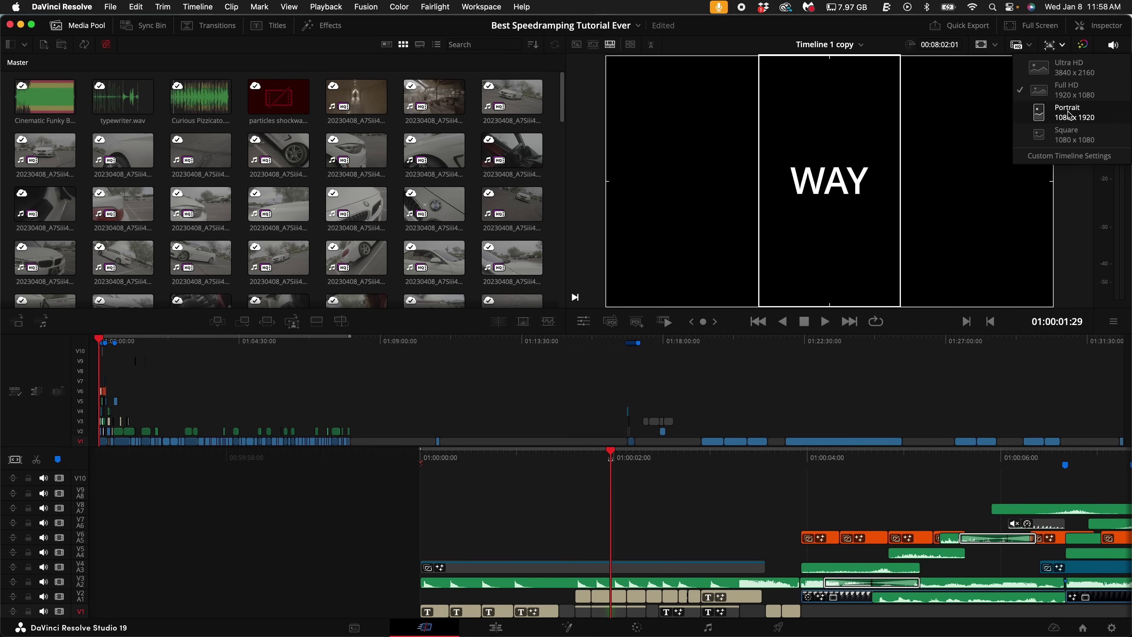
pyautogui.click(1054, 119)
pyautogui.hotkey('shift', '4')
pyautogui.press('space')
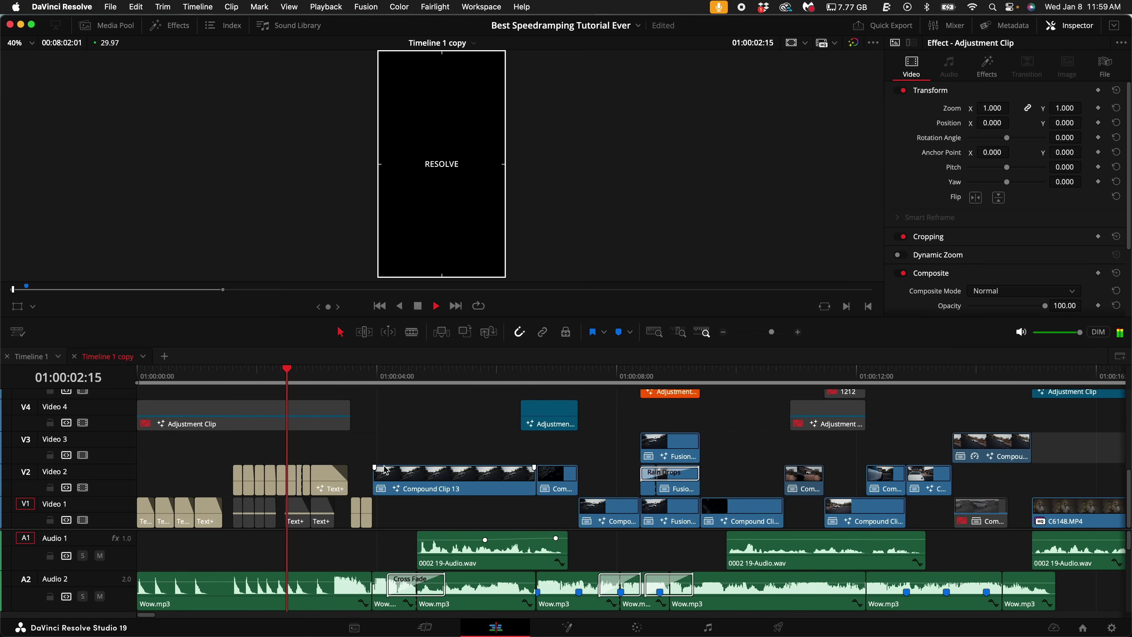
# Step: Select several clips from 01:00:04:16 and set their Retime and Scaling scaling to Fit
pyautogui.press('space')
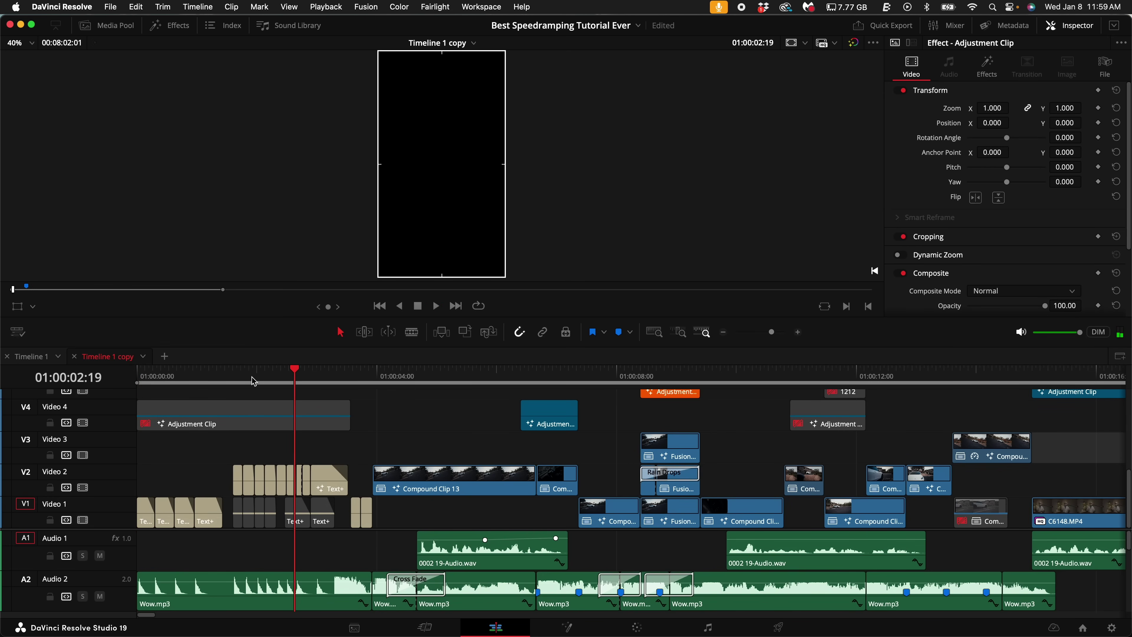
pyautogui.click(405, 376)
pyautogui.moveTo(656, 431); pyautogui.dragTo(558, 516)
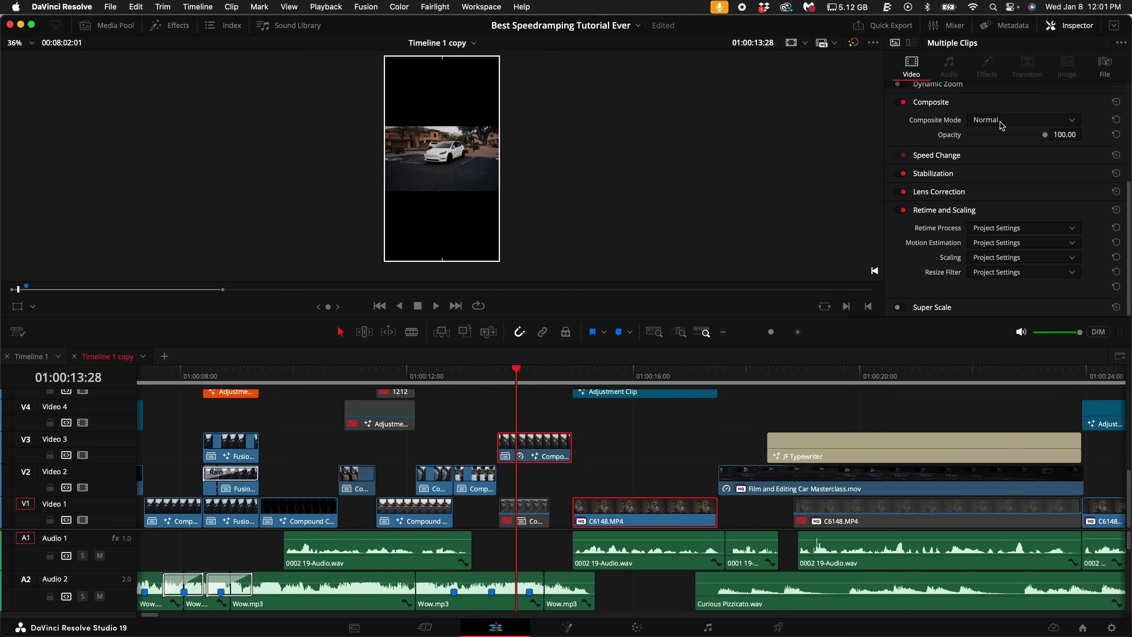
pyautogui.scroll(3, 952, 218)
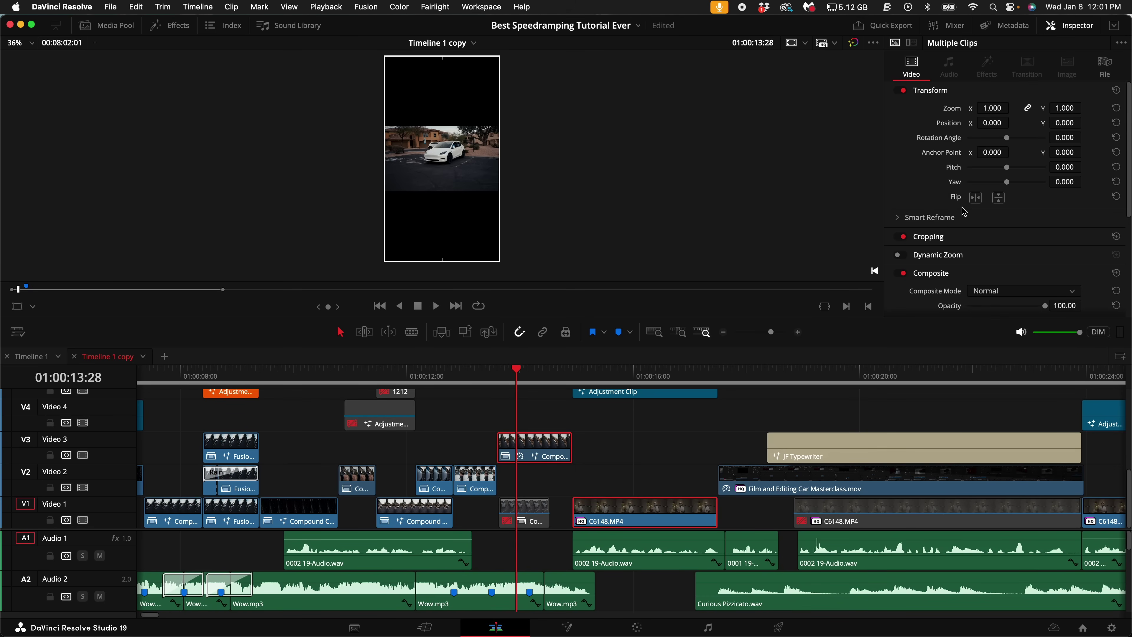
pyautogui.scroll(-3, 951, 223)
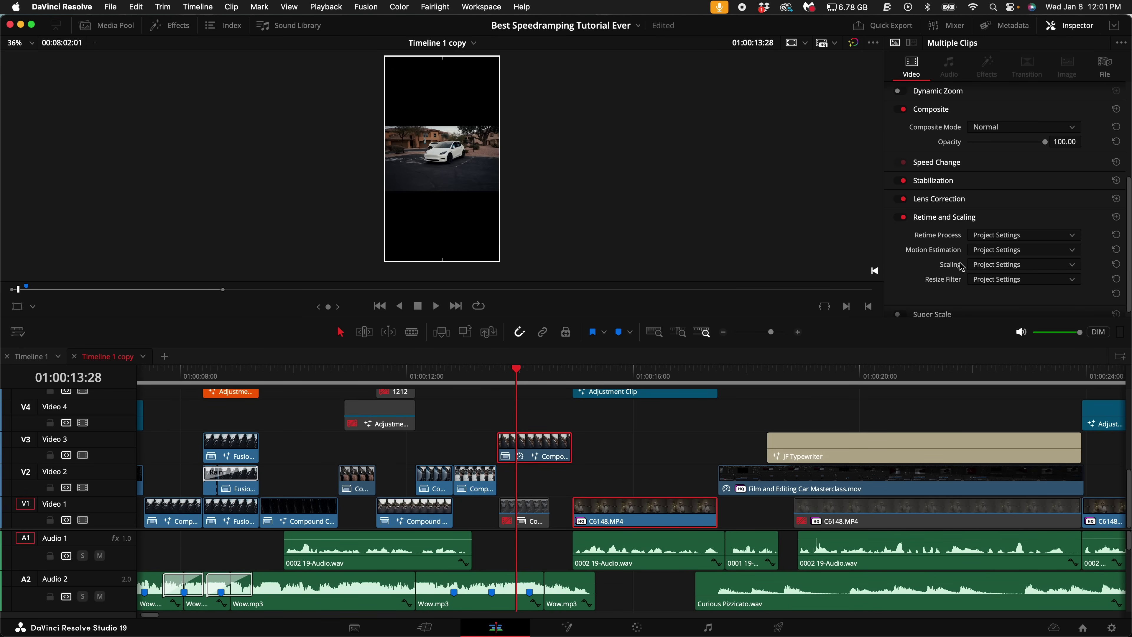
pyautogui.click(1013, 265)
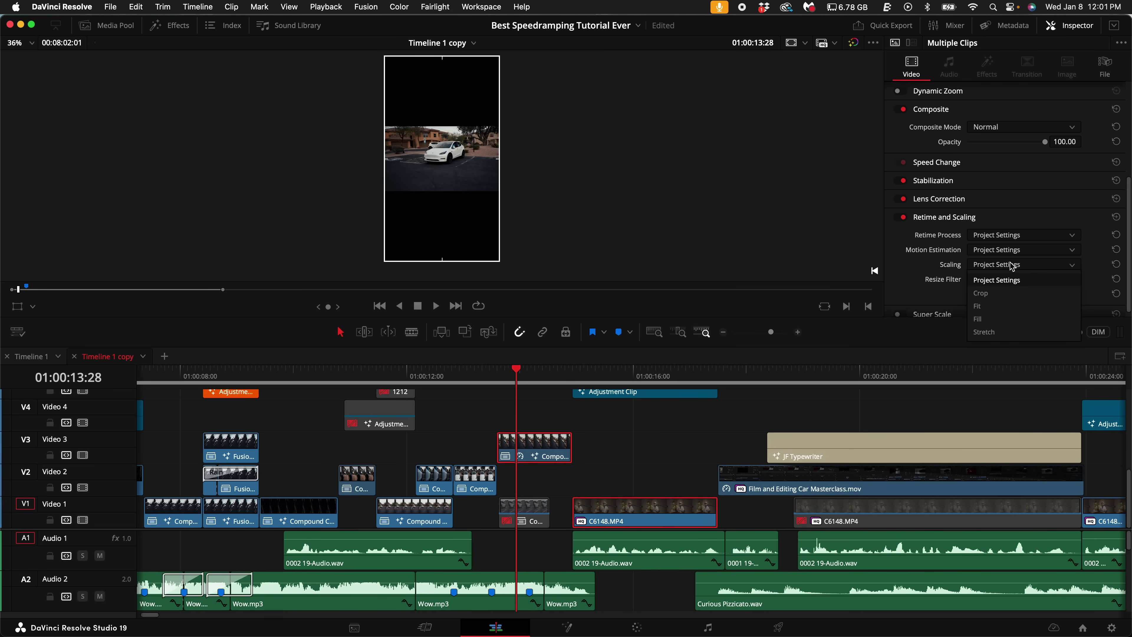
pyautogui.click(996, 307)
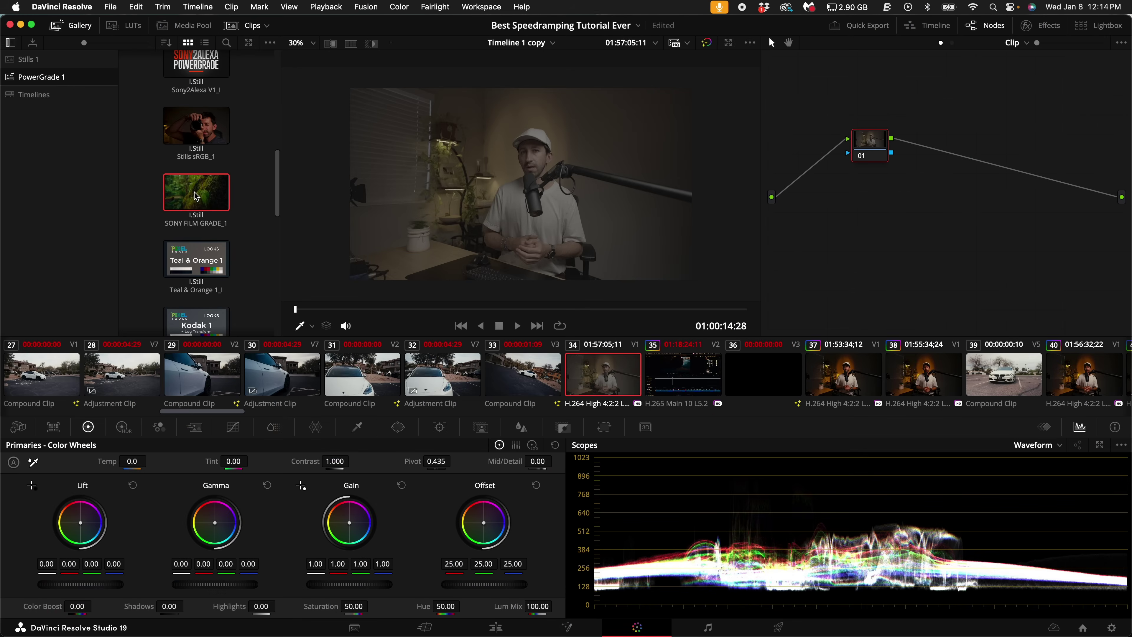
# Step: Apply the SONY FILM GRADE_1 gallery still's grade to the interview clip
pyautogui.moveTo(195, 196)
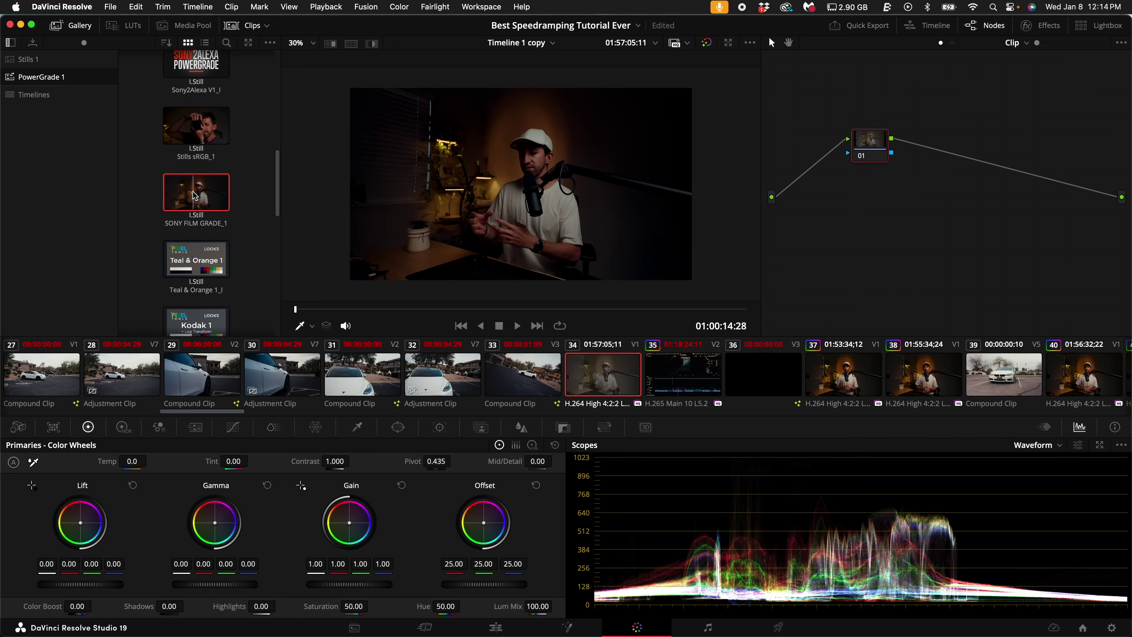
pyautogui.middleClick(195, 197)
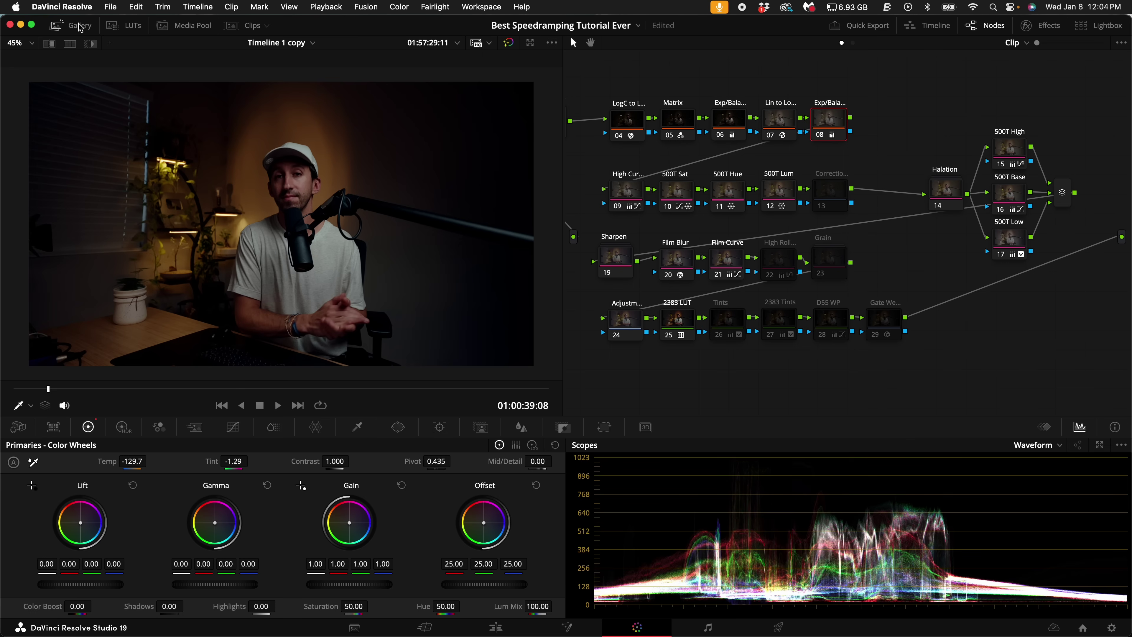
# Step: Grab still 1.25.1 of the film-graded interview frame and start changing its label
pyautogui.click(81, 31)
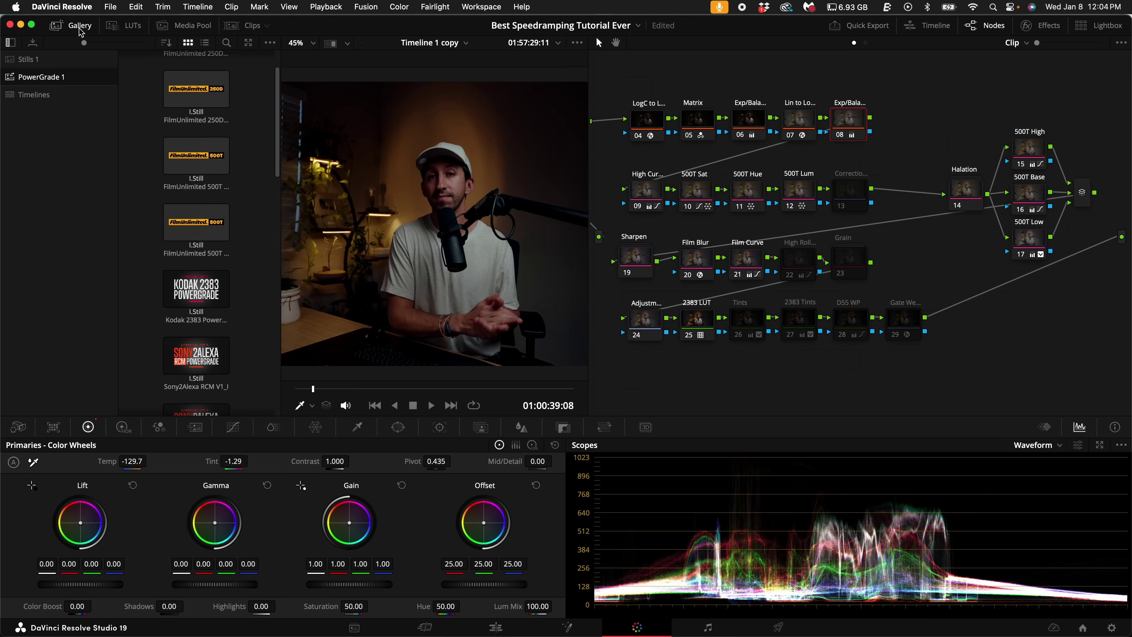
pyautogui.rightClick(53, 155)
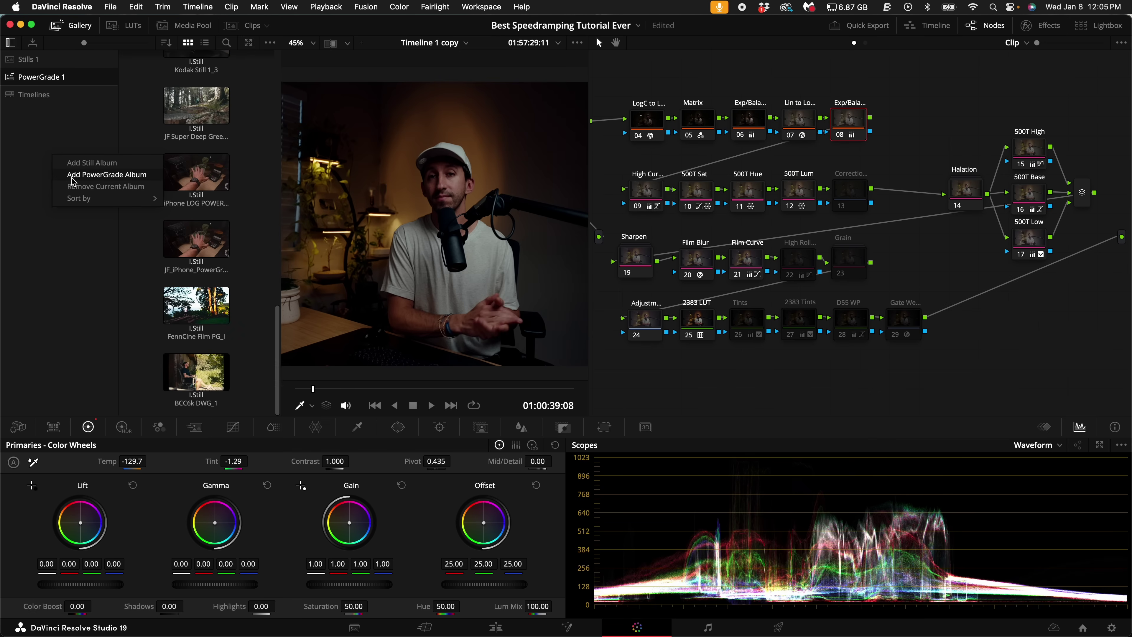
pyautogui.press('Escape')
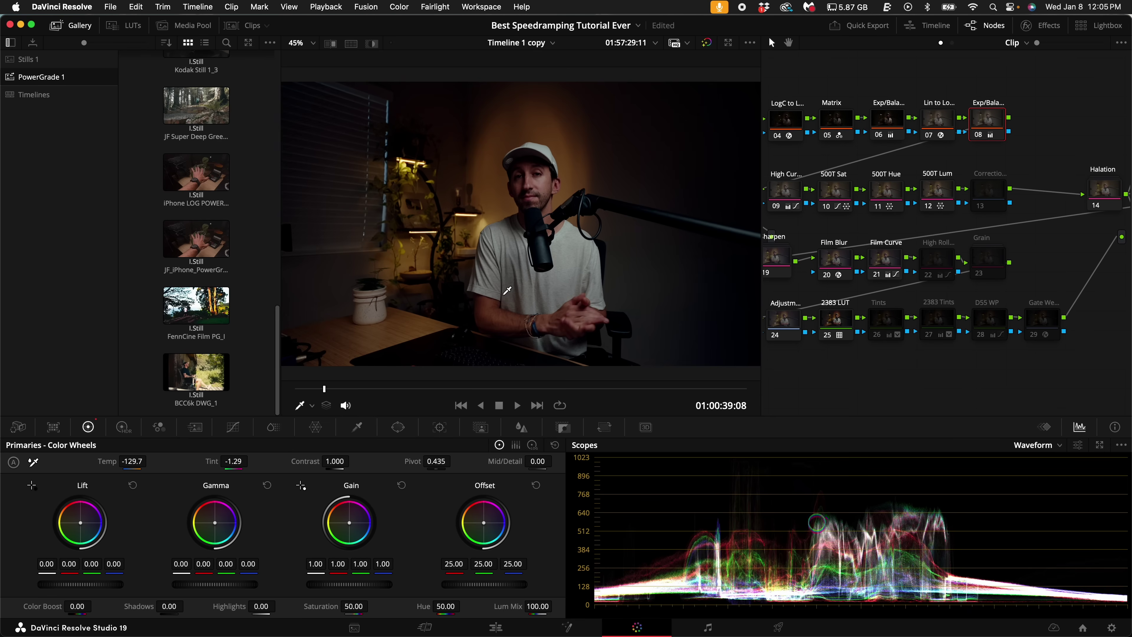
pyautogui.rightClick(504, 266)
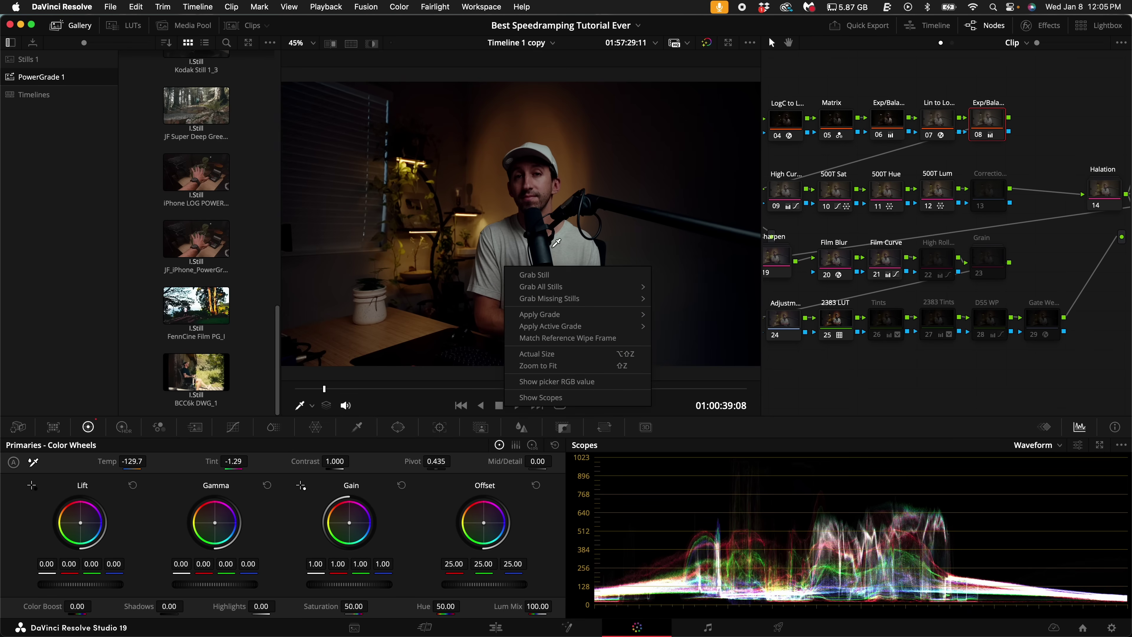
pyautogui.click(557, 276)
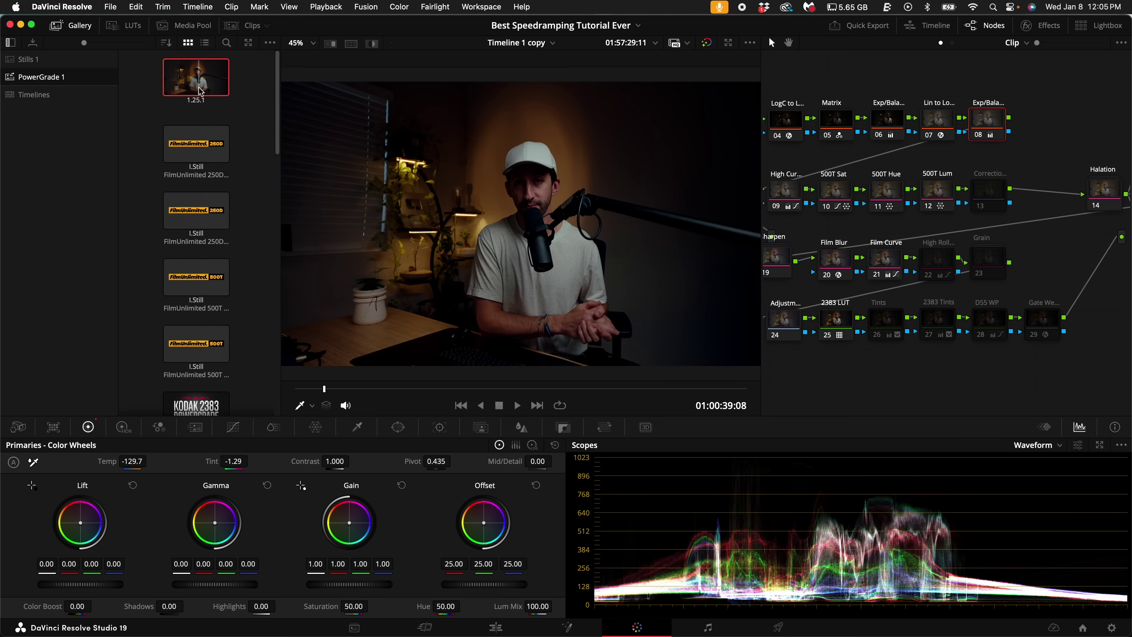
pyautogui.rightClick(205, 83)
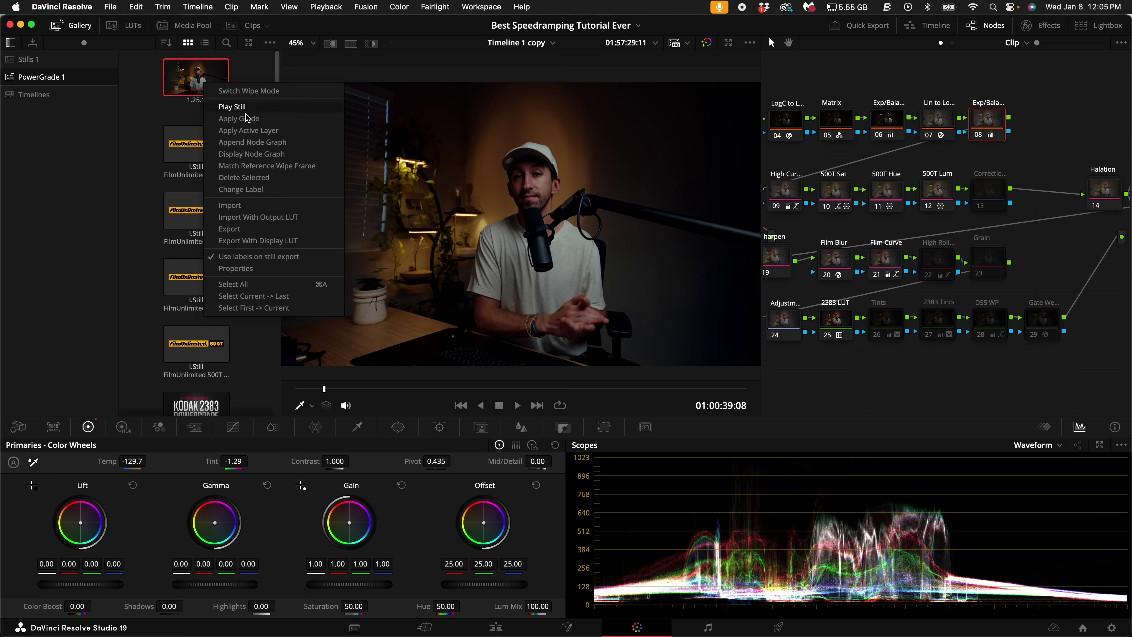
pyautogui.click(256, 190)
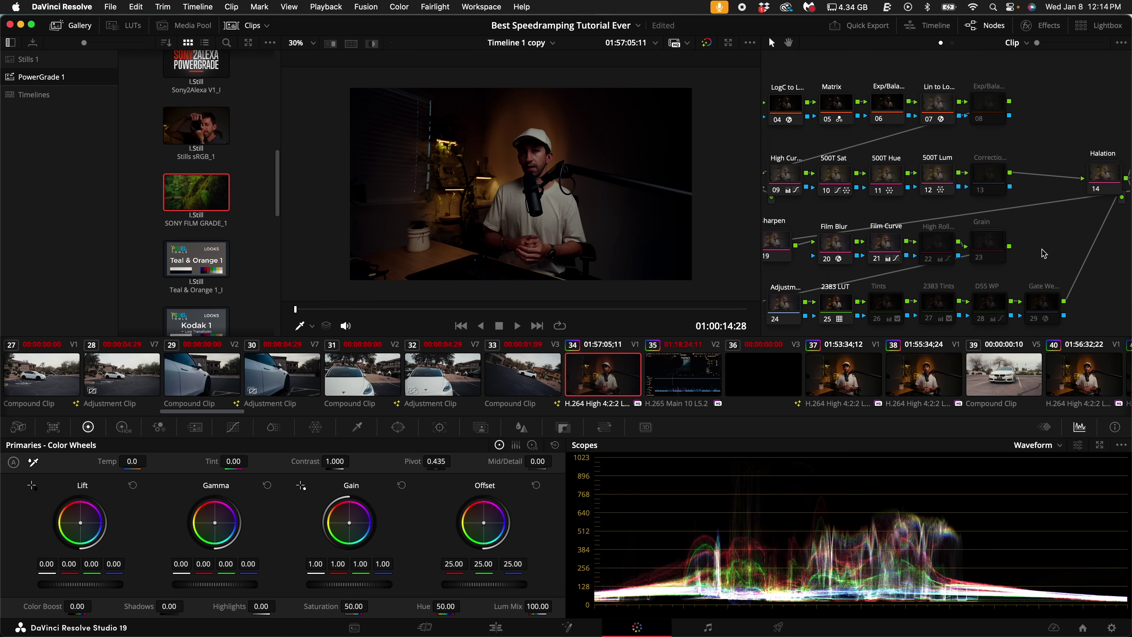
# Step: Reset all grades and nodes, then reapply the SONY FILM GRADE_1 still to the interview clip
pyautogui.rightClick(1044, 253)
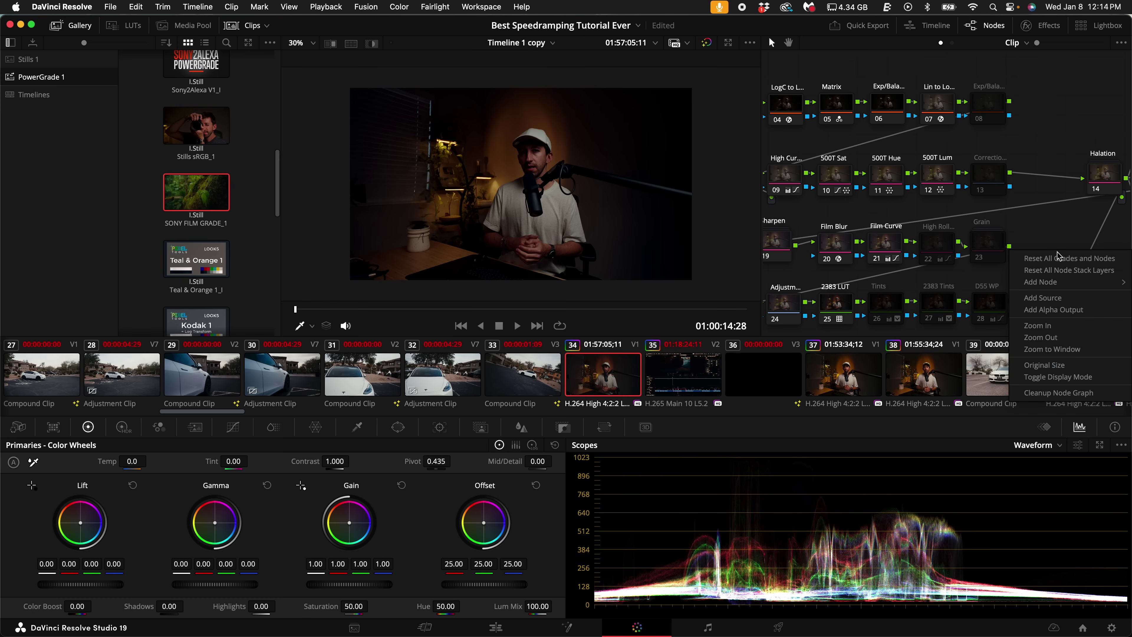
pyautogui.click(1056, 263)
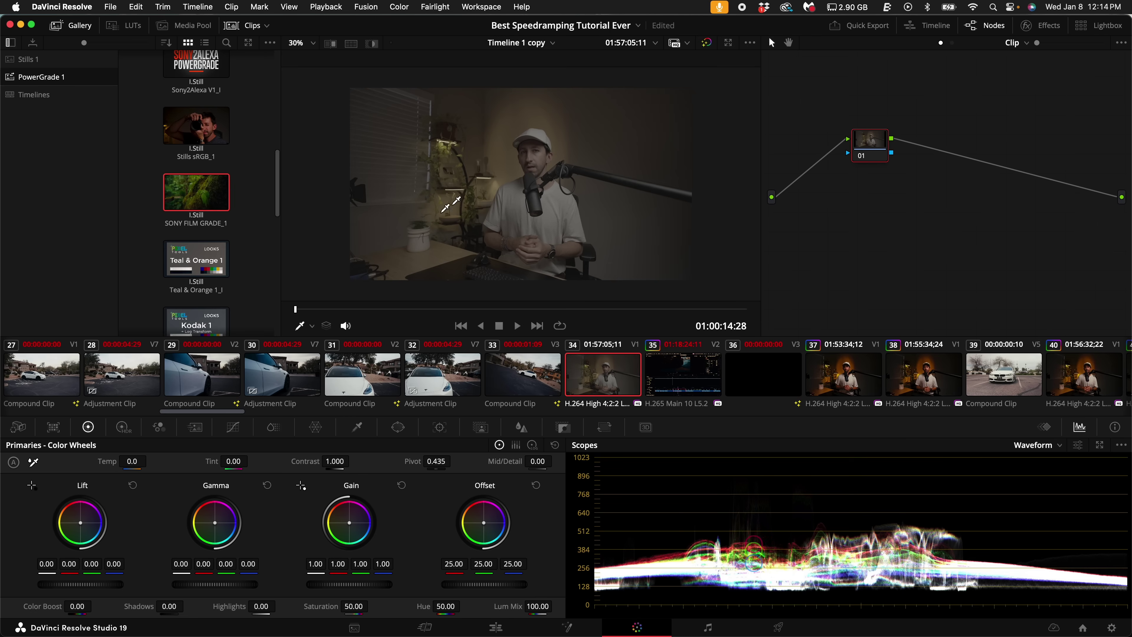
pyautogui.middleClick(195, 196)
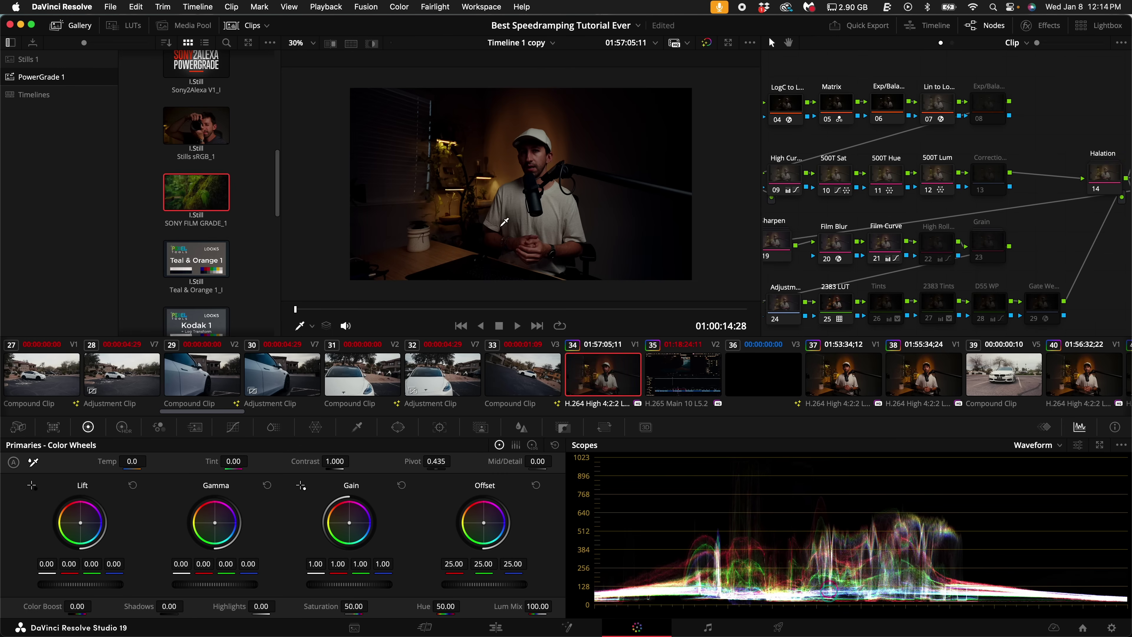
pyautogui.rightClick(208, 192)
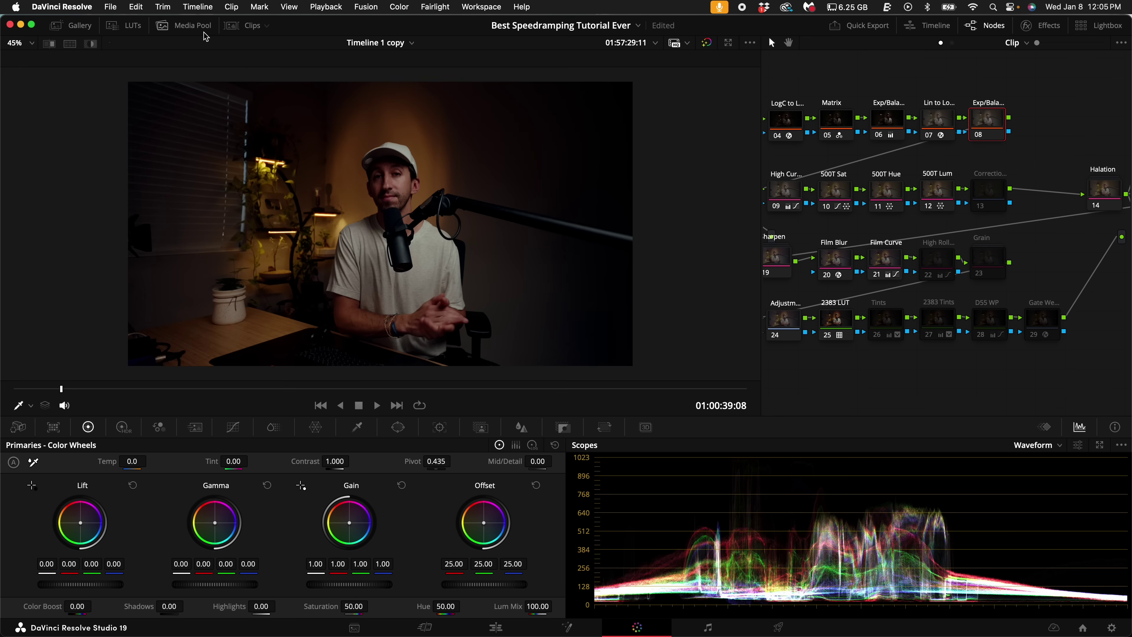
# Step: In the Clips strip, select clips 61 and 59 and middle-click clip 58 to copy its grade onto them
pyautogui.click(244, 26)
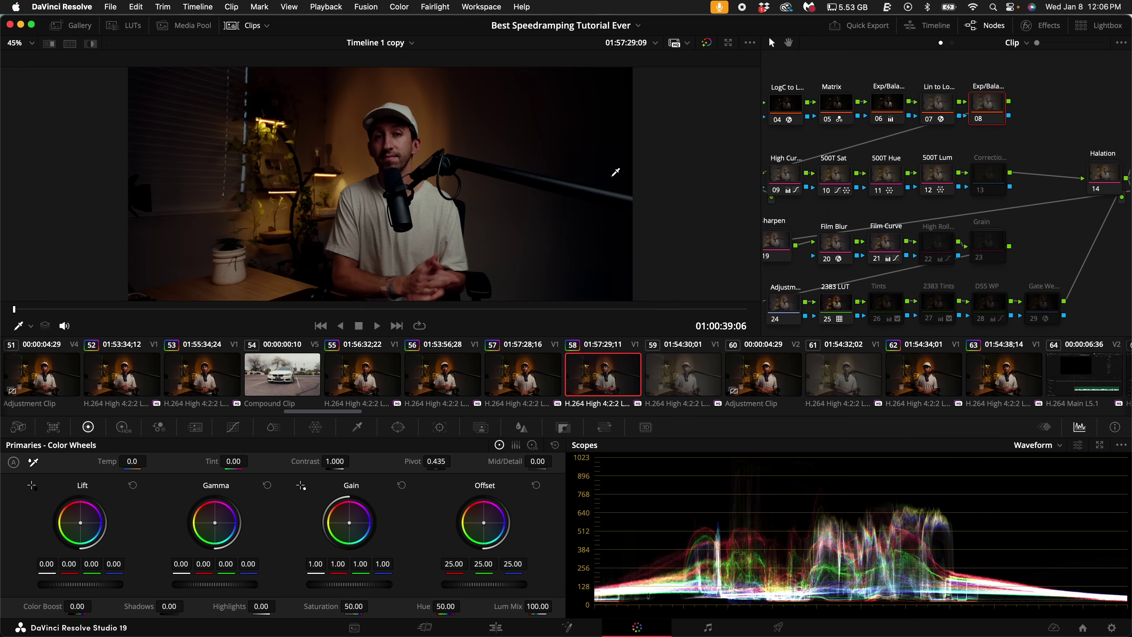
pyautogui.click(691, 389)
pyautogui.click(862, 379)
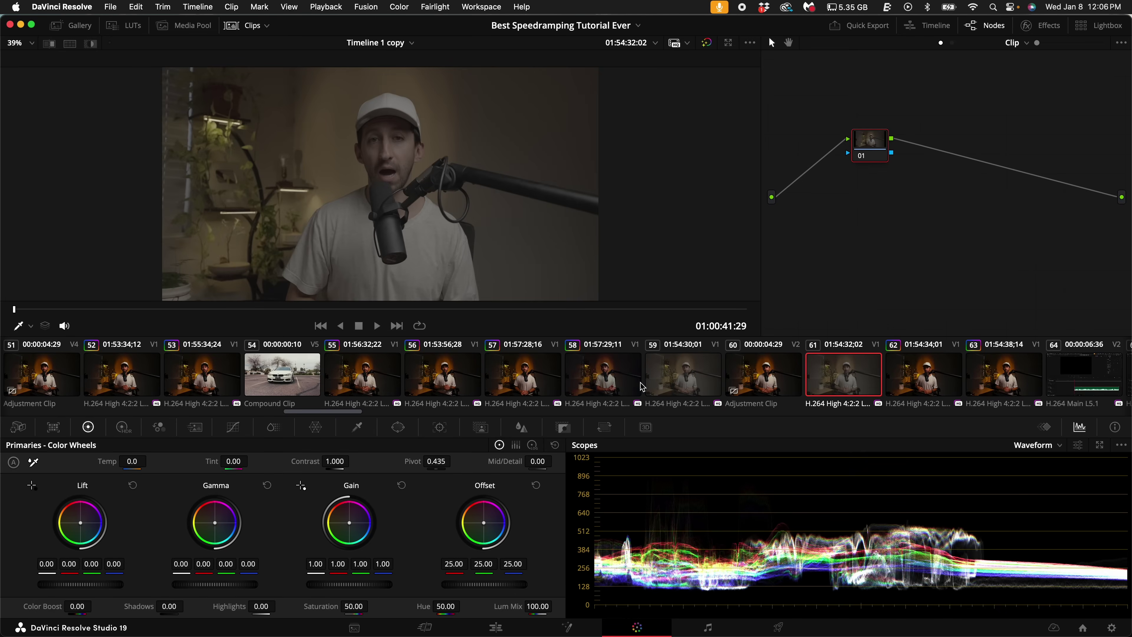
pyautogui.keyDown('super'); pyautogui.click(689, 379); pyautogui.keyUp('super')
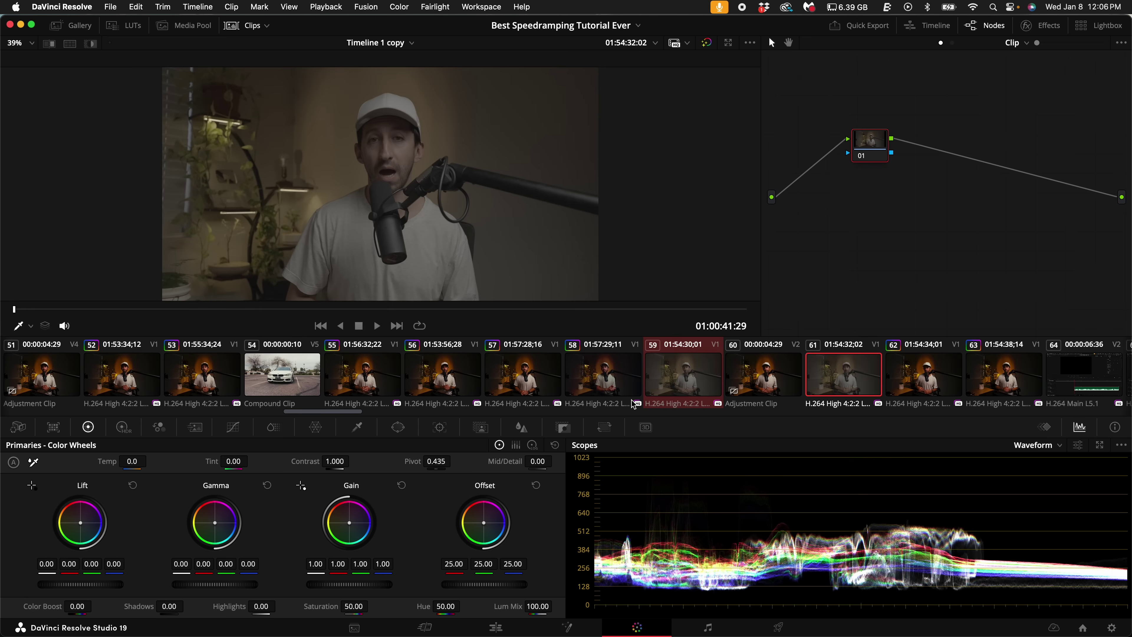
pyautogui.middleClick(610, 384)
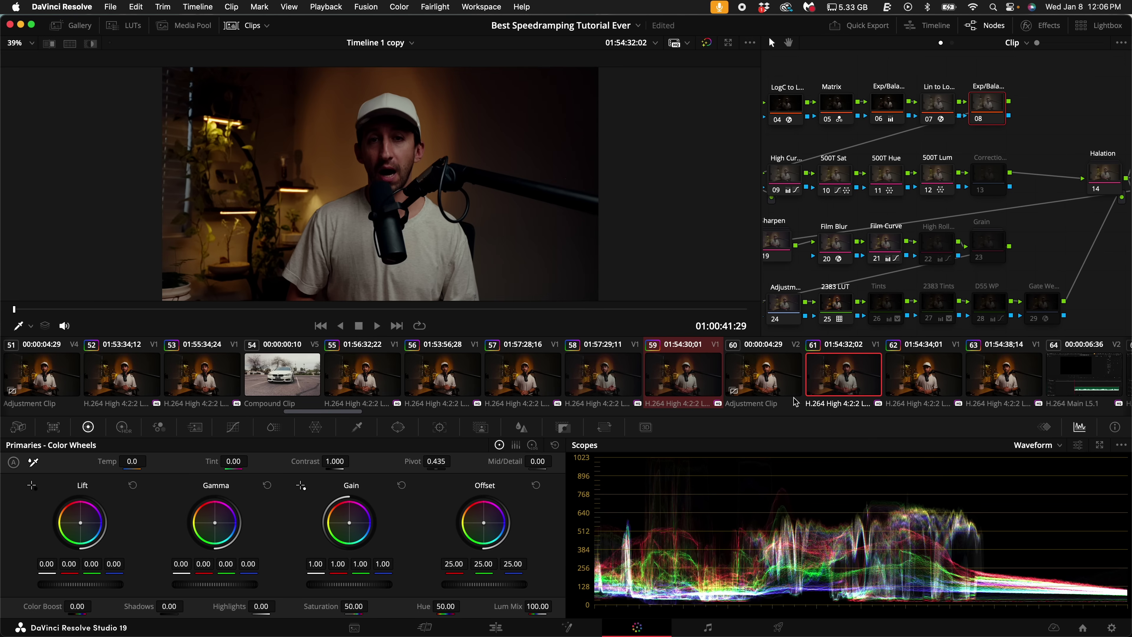
pyautogui.click(622, 380)
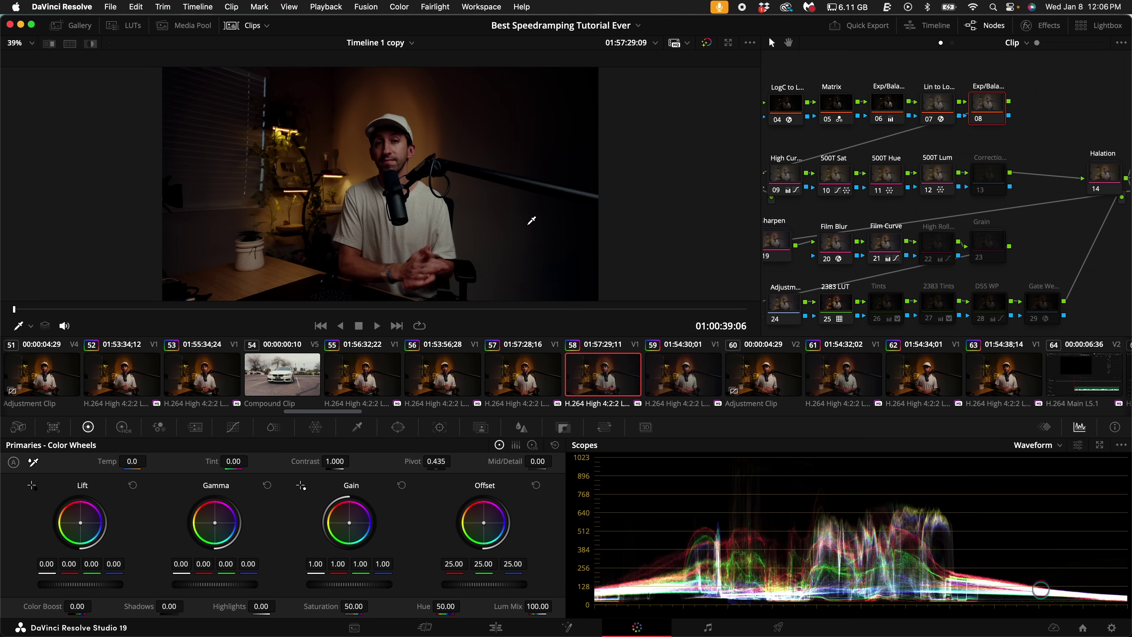
pyautogui.scroll(-3, 531, 220)
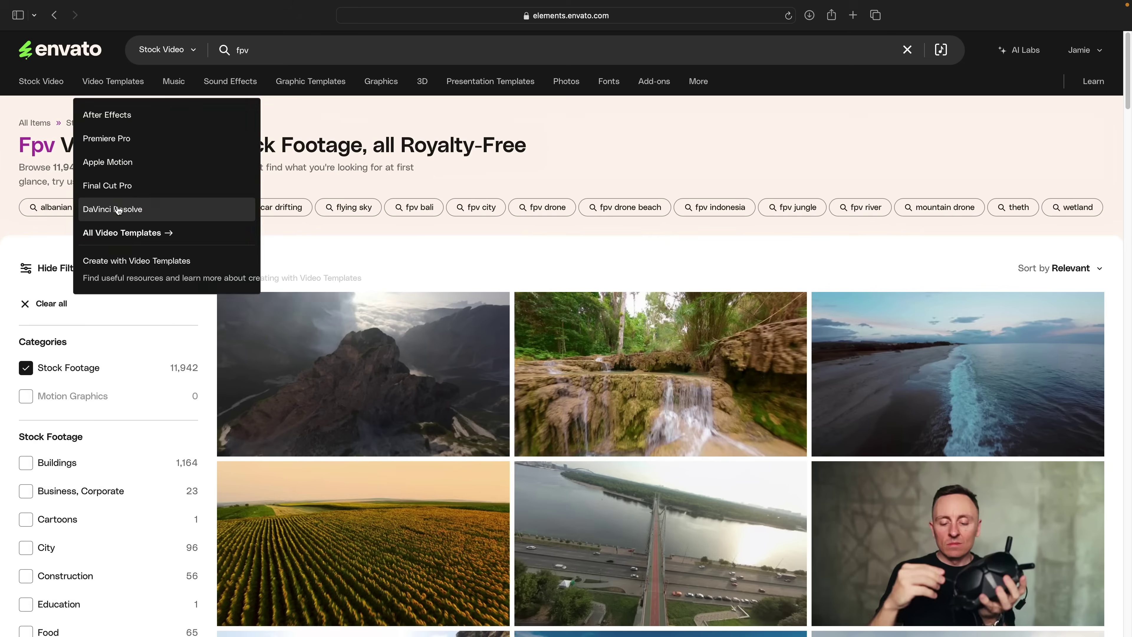
# Step: Browse video templates, Urban Hip-Hop music, Photoshop templates and the Logo Creation Kit, ending on Graphic Backgrounds
pyautogui.click(117, 209)
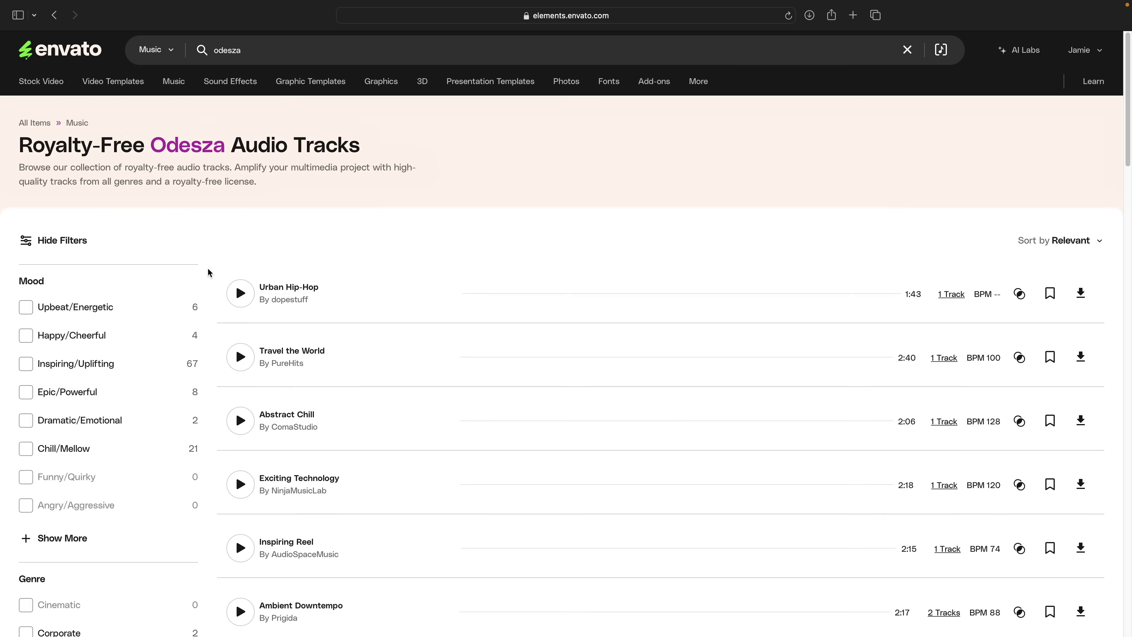
pyautogui.click(240, 293)
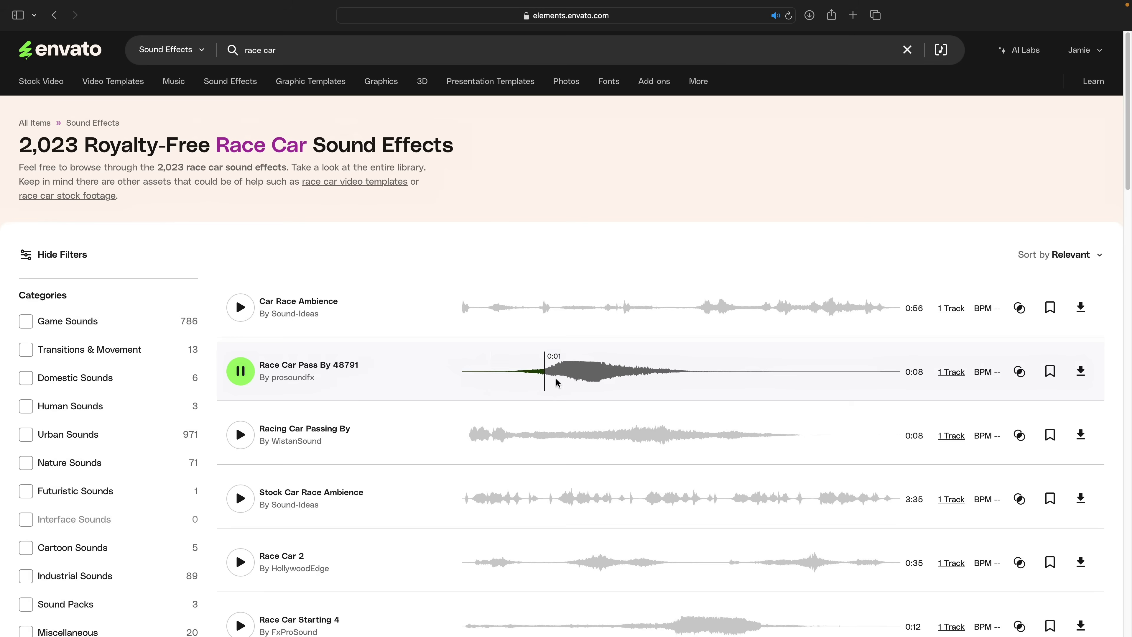
pyautogui.moveTo(311, 82)
pyautogui.click(309, 112)
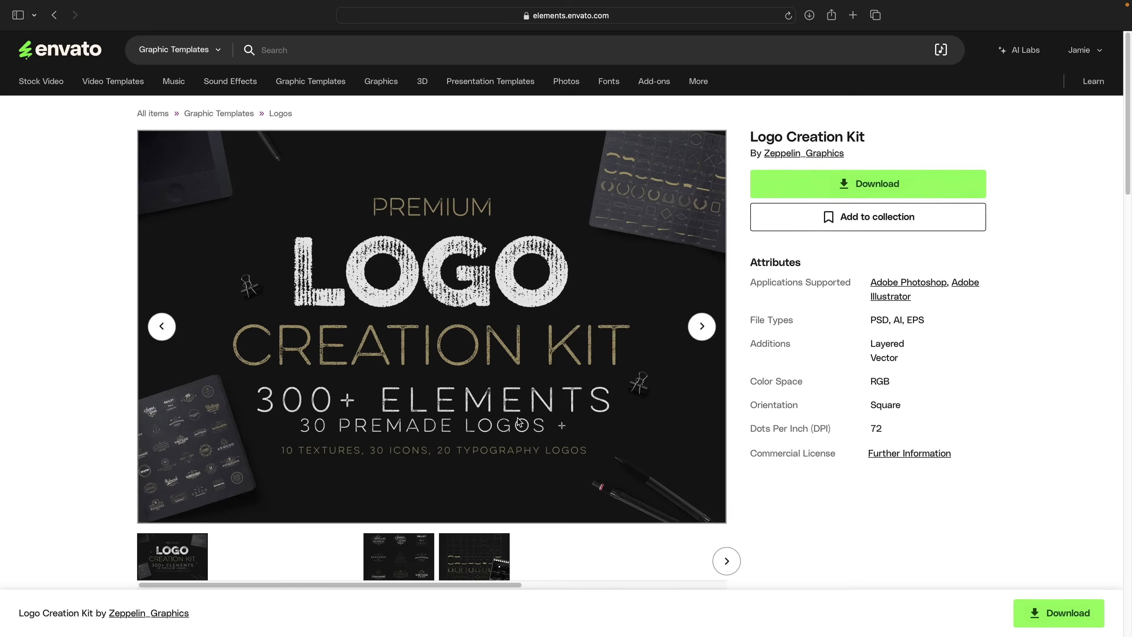
pyautogui.click(877, 185)
pyautogui.click(657, 435)
pyautogui.click(389, 116)
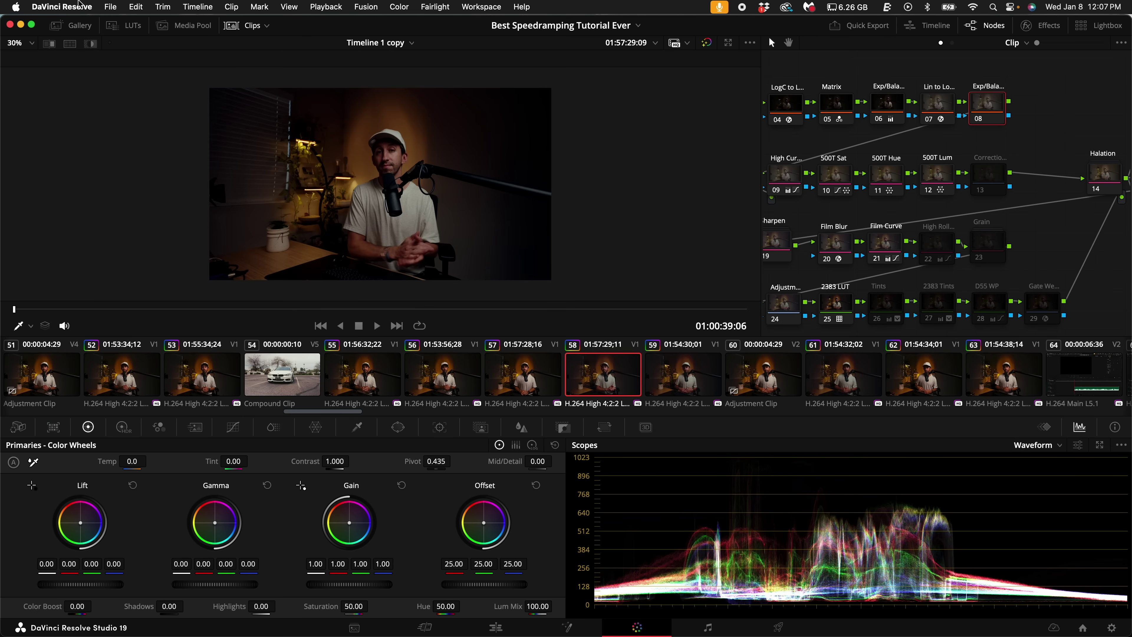
# Step: Open DaVinci Resolve Preferences on the User tab's UI Settings
pyautogui.click(72, 8)
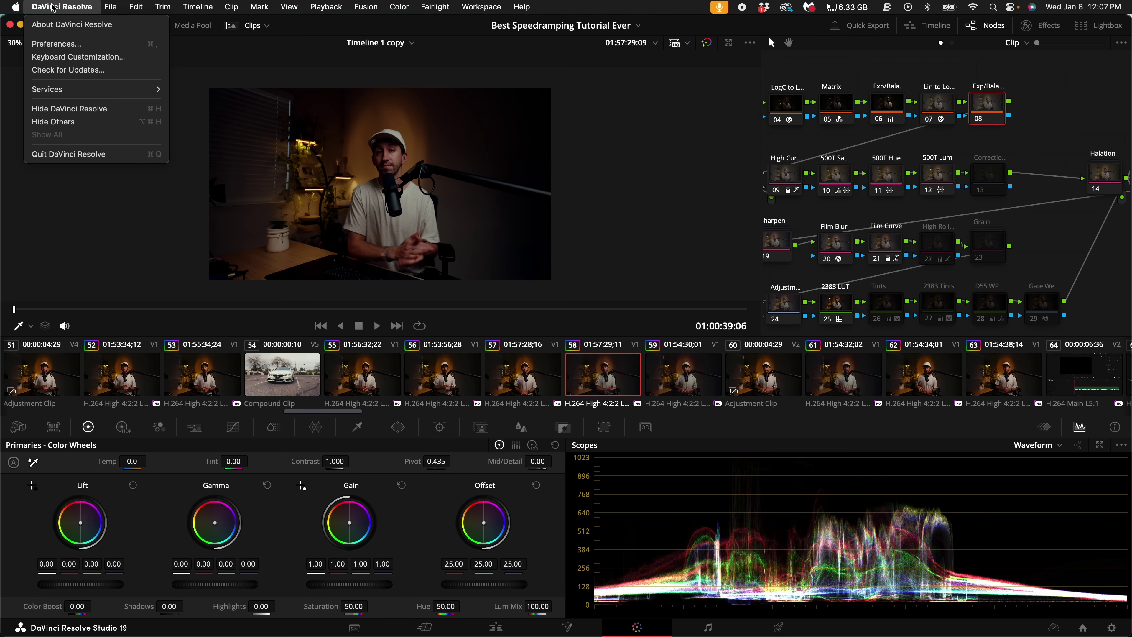
pyautogui.click(74, 44)
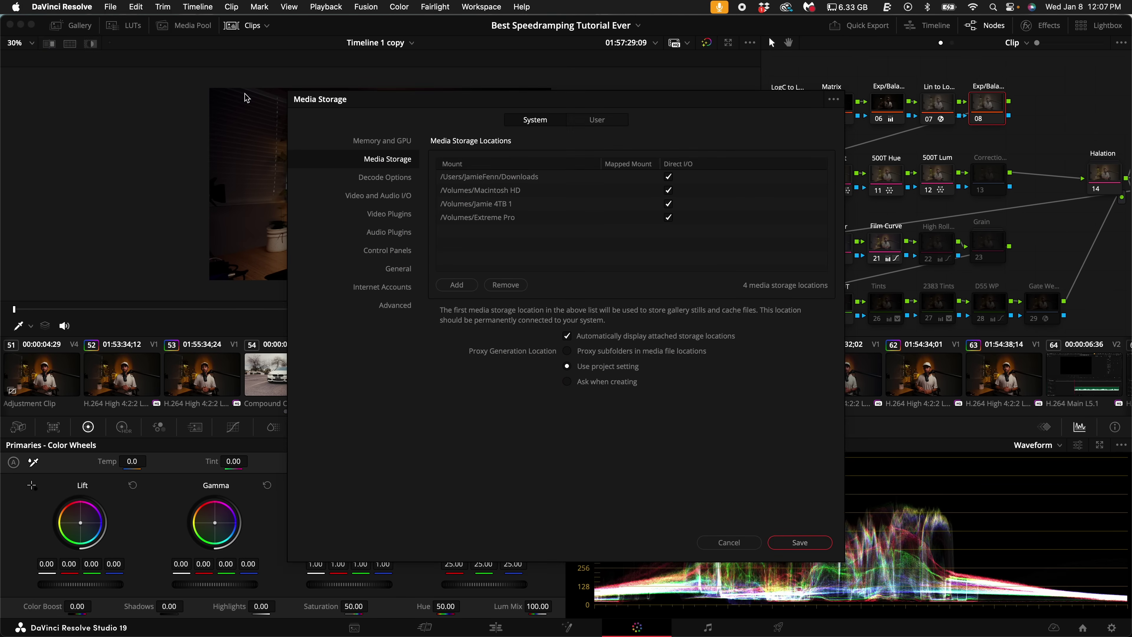
pyautogui.click(598, 120)
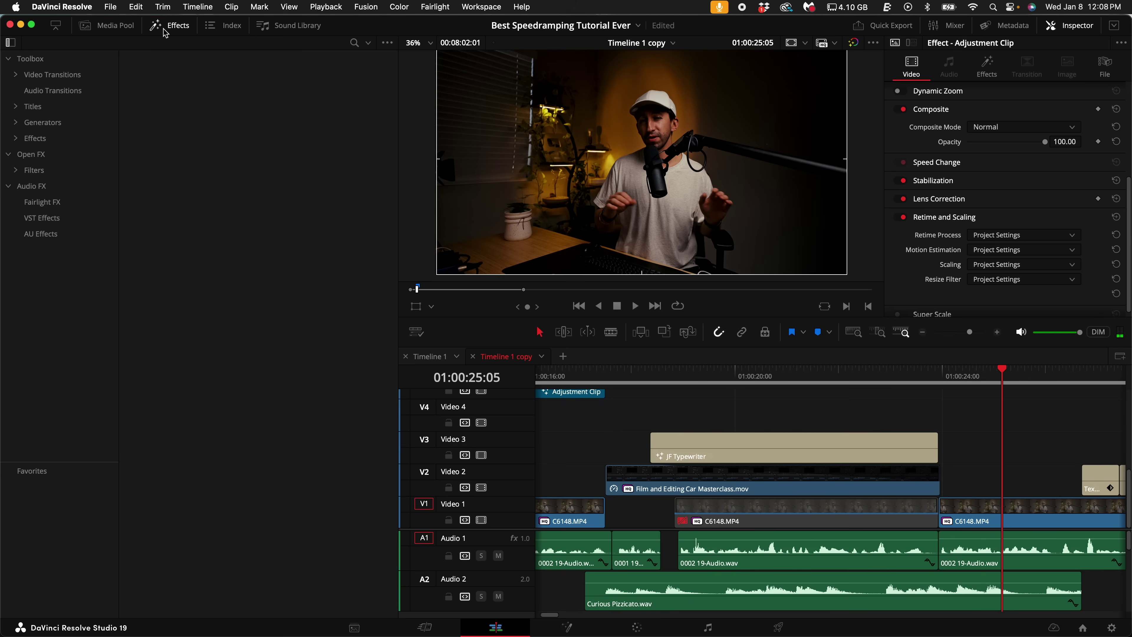
# Step: Place an adjustment clip on Video 4 and drag the CCTV effect onto it
pyautogui.click(32, 144)
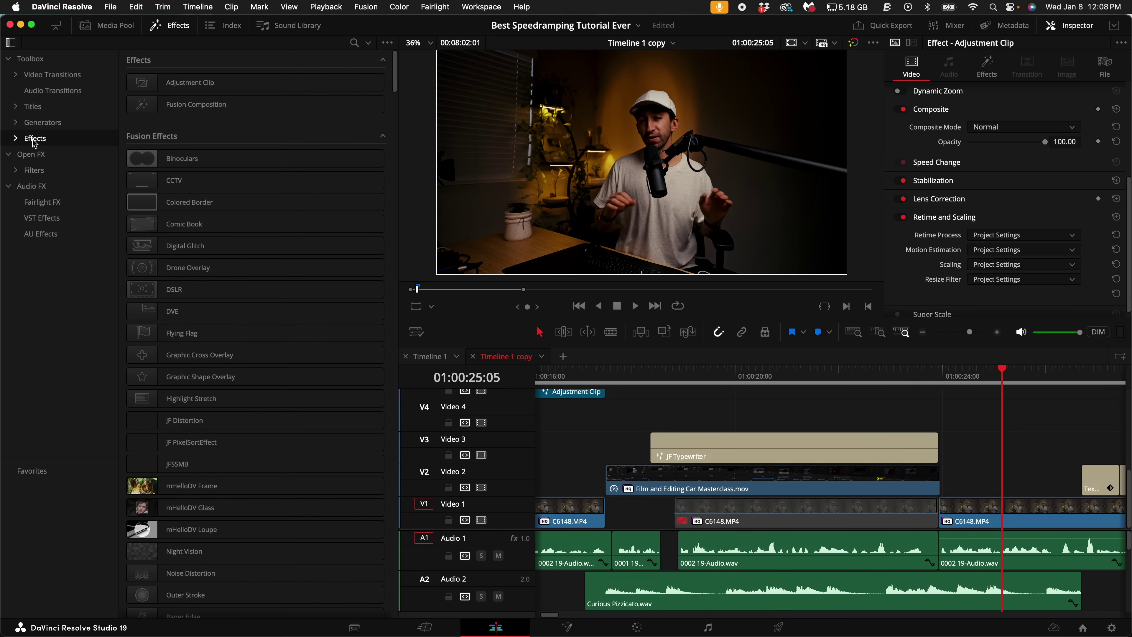
pyautogui.moveTo(192, 82); pyautogui.dragTo(849, 421)
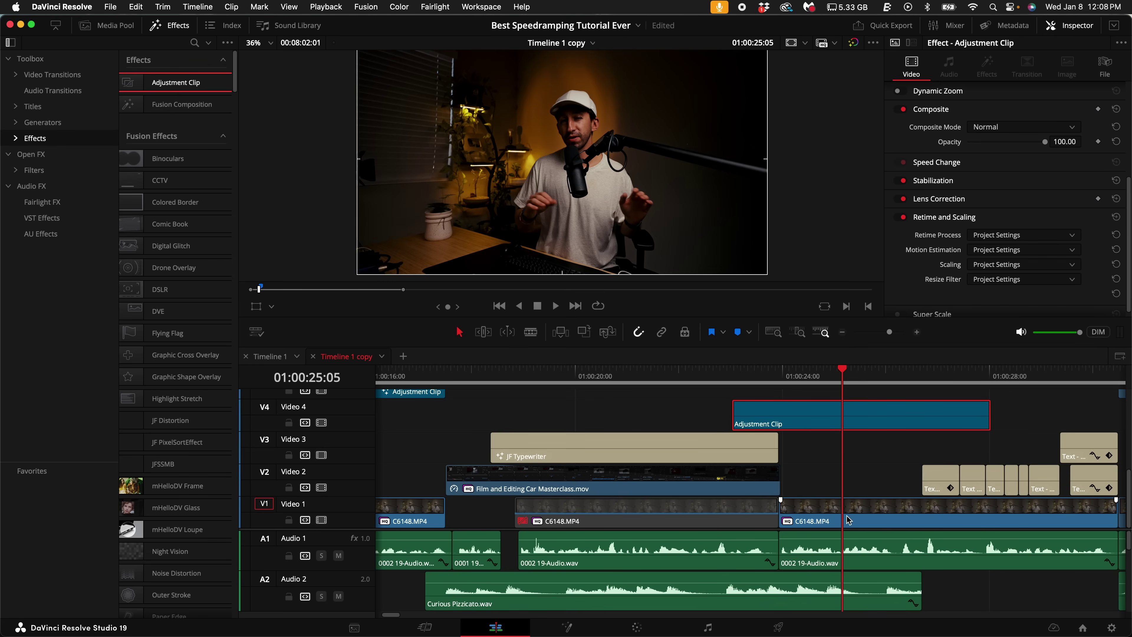
pyautogui.click(861, 518)
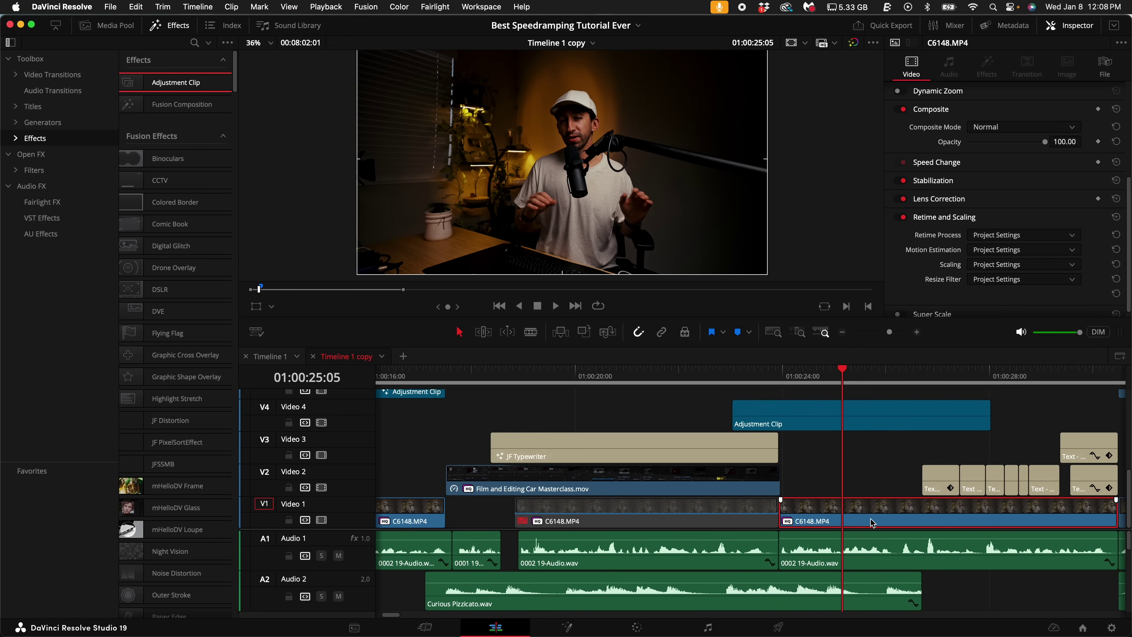
pyautogui.click(154, 179)
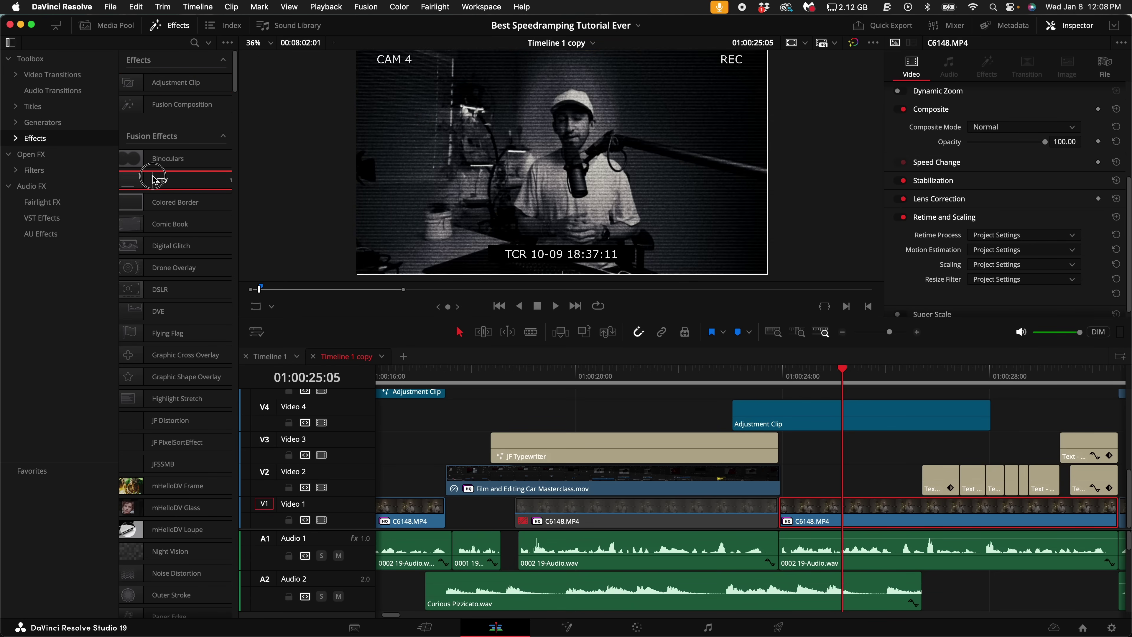
pyautogui.moveTo(153, 178); pyautogui.dragTo(872, 419)
# Step: Scrub the footage to preview the CCTV look, undoing the accidental adjustment clip move
pyautogui.click(734, 382)
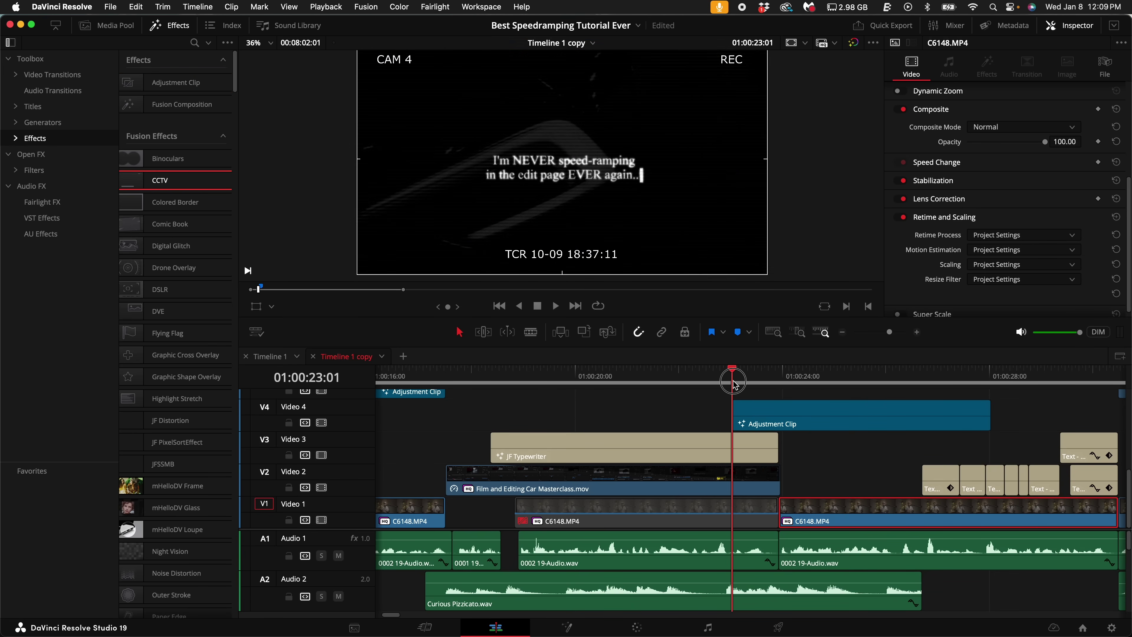
pyautogui.moveTo(735, 384); pyautogui.dragTo(893, 395)
pyautogui.moveTo(758, 422); pyautogui.dragTo(547, 428)
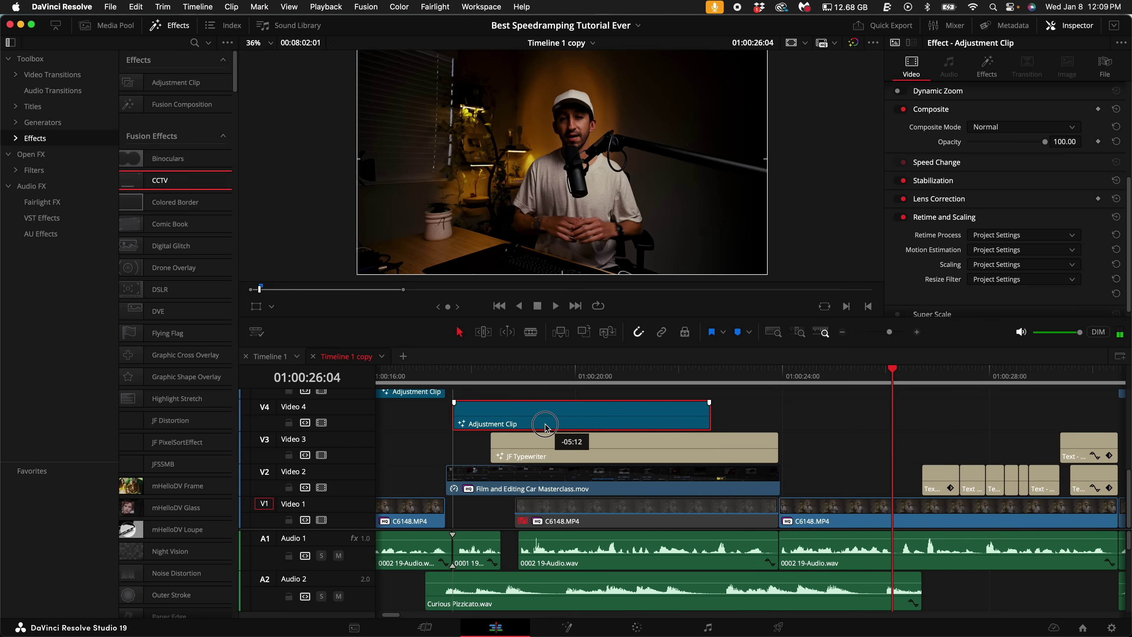
pyautogui.moveTo(469, 393); pyautogui.dragTo(700, 397)
pyautogui.press('super+z')
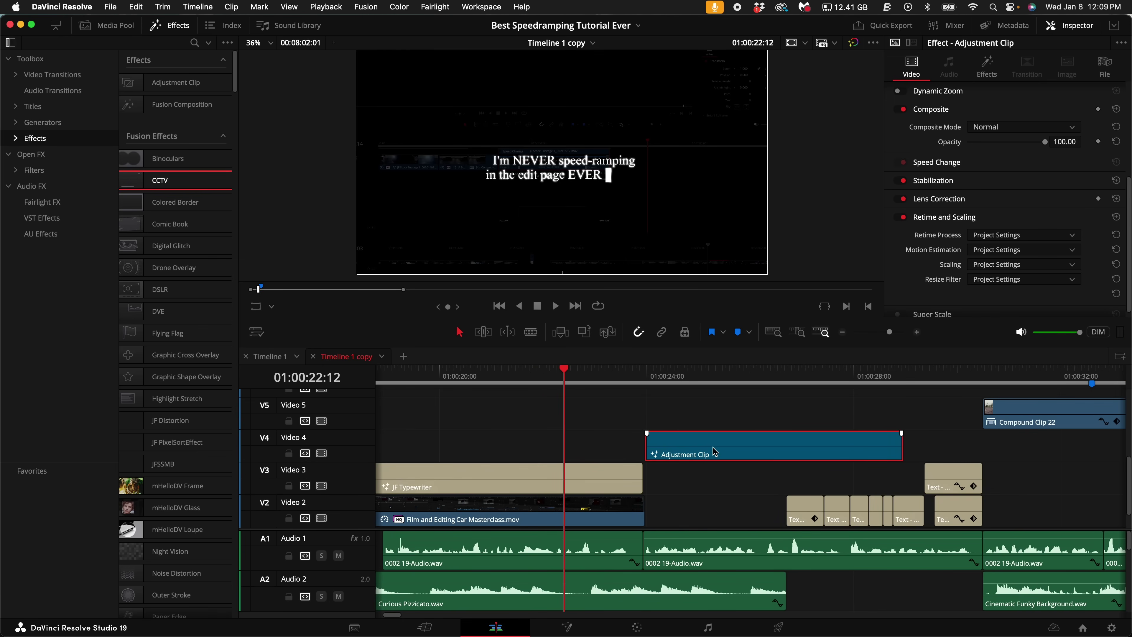
pyautogui.hscroll(5, 714, 452)
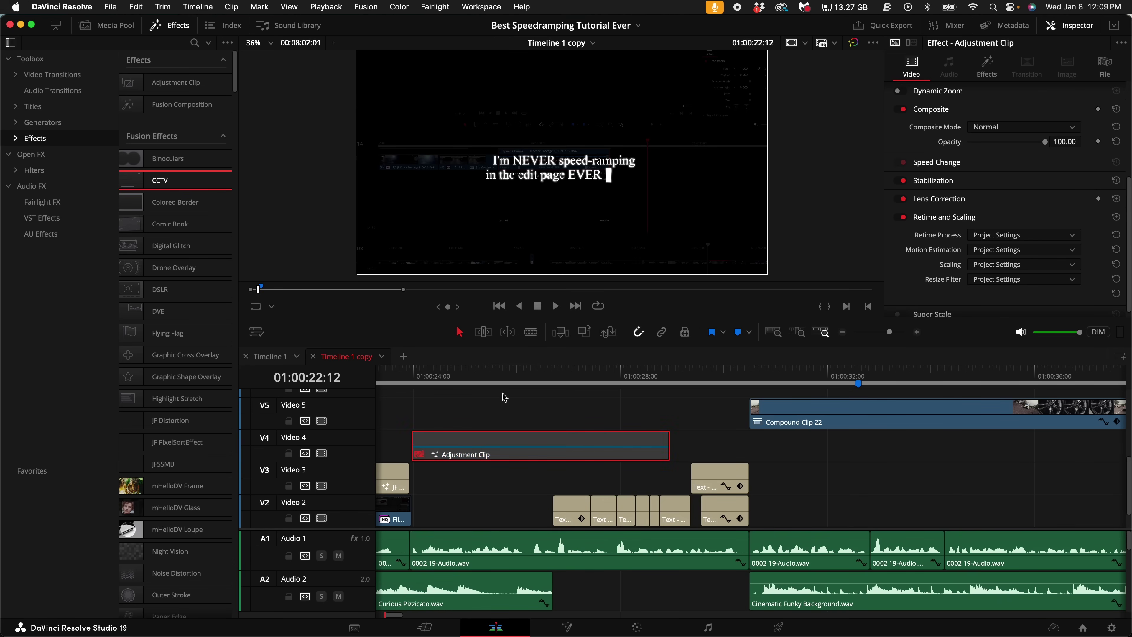
pyautogui.moveTo(417, 380); pyautogui.dragTo(447, 410)
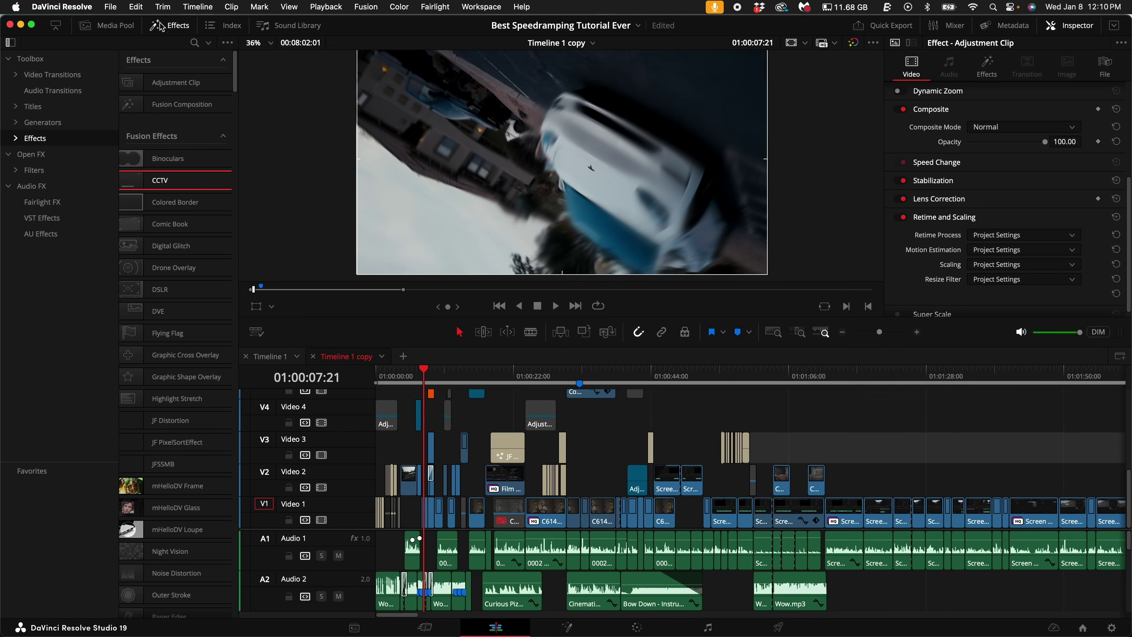
# Step: Swap the effects library for the Media Pool and give the bin list more room above Power Bins
pyautogui.click(177, 27)
pyautogui.click(107, 26)
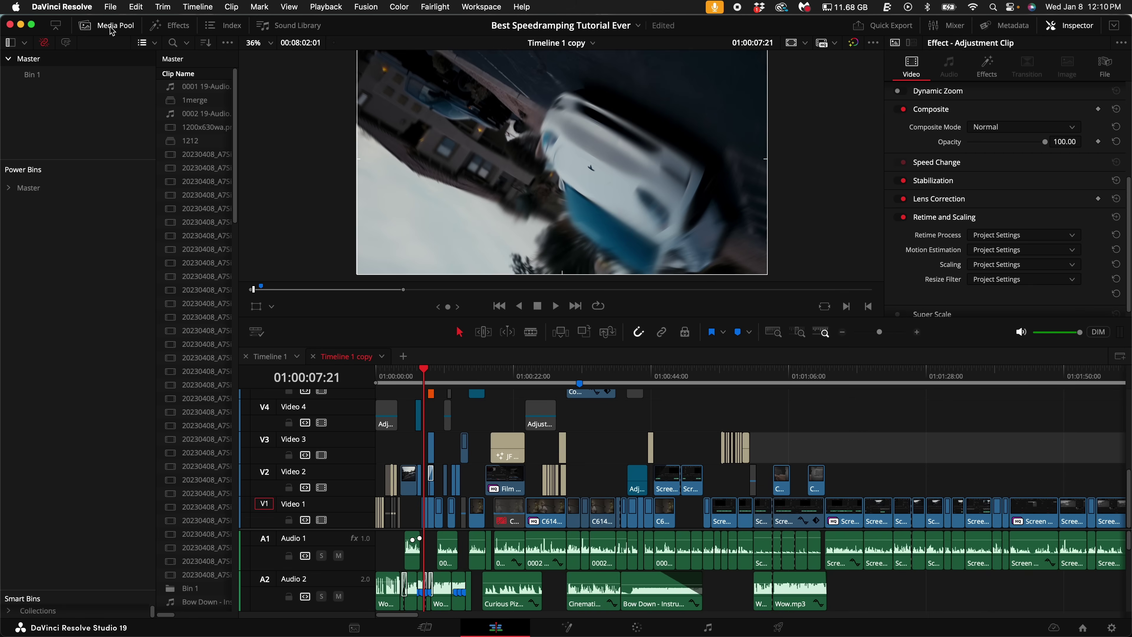
pyautogui.moveTo(65, 160); pyautogui.dragTo(58, 233)
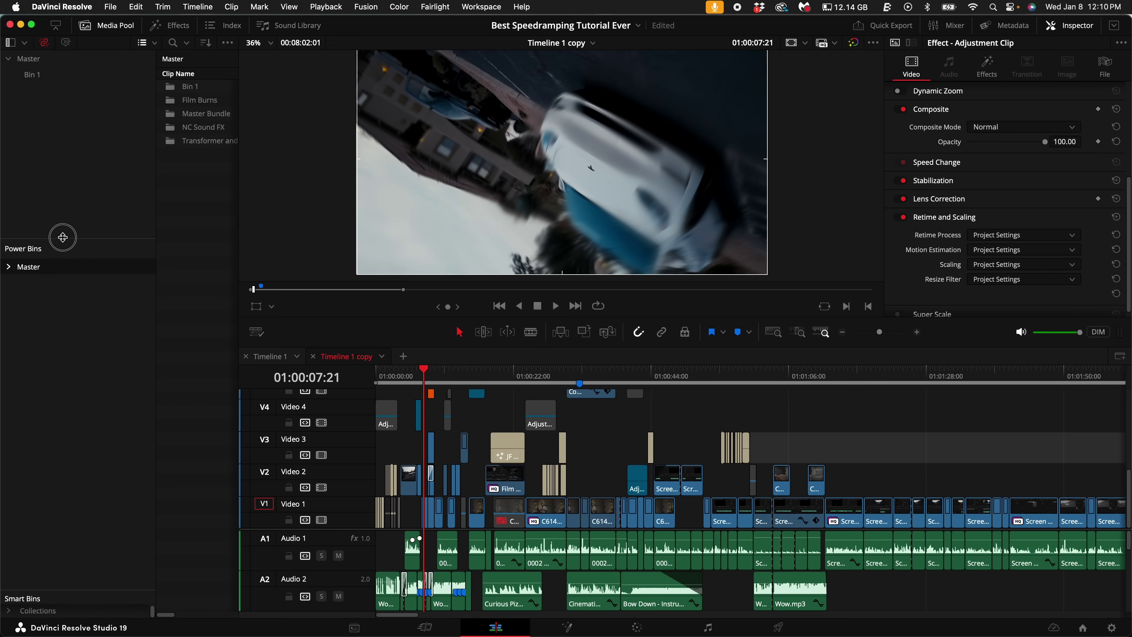
pyautogui.click(228, 43)
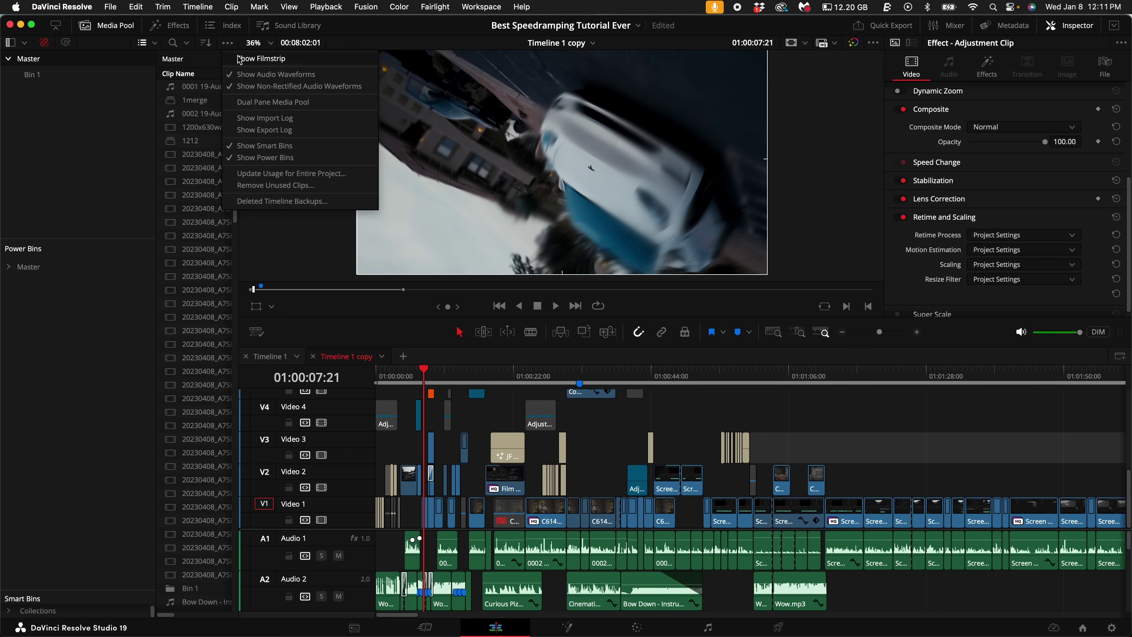
pyautogui.click(98, 297)
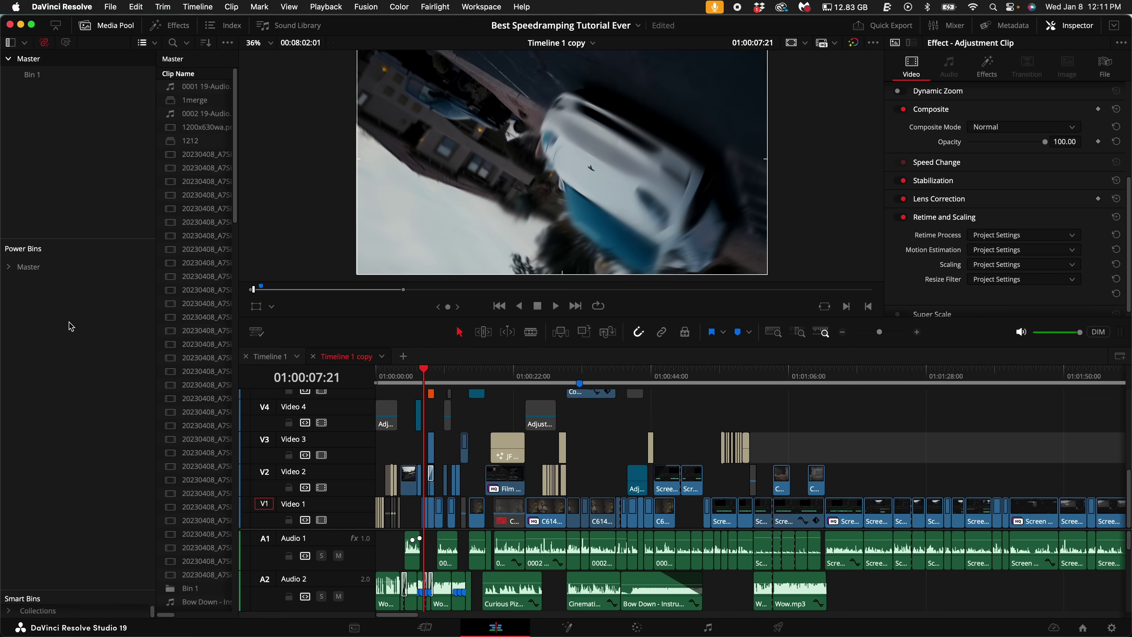
# Step: Check the Power Bins bin options, then temporarily widen the clip list to select Bin 1
pyautogui.rightClick(55, 315)
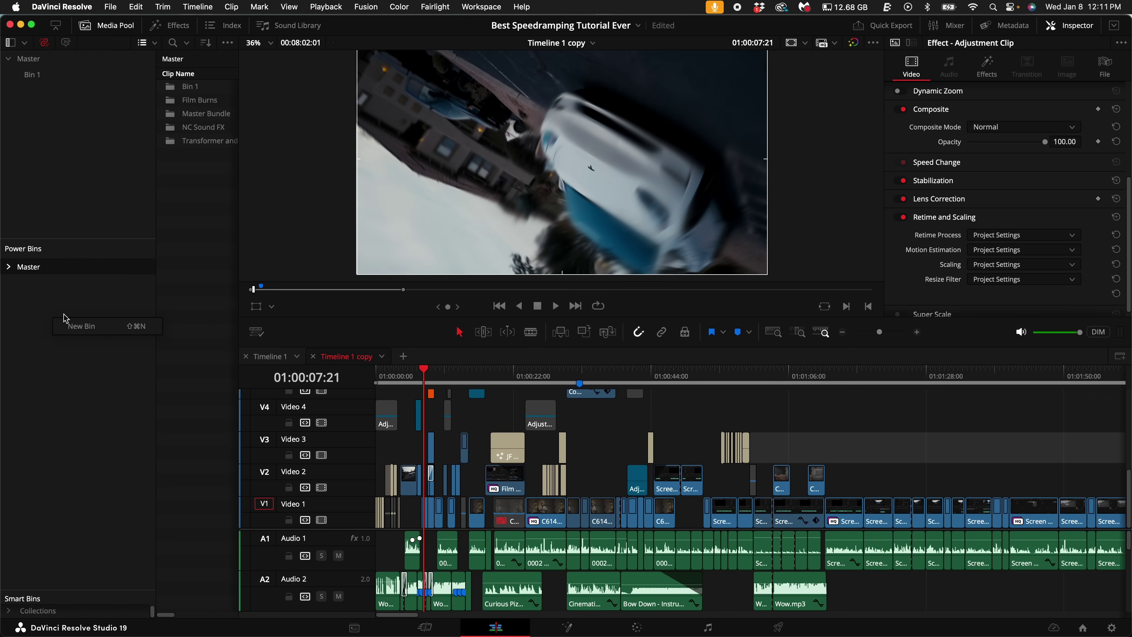
pyautogui.click(89, 326)
pyautogui.moveTo(240, 140); pyautogui.dragTo(344, 140)
pyautogui.click(225, 87)
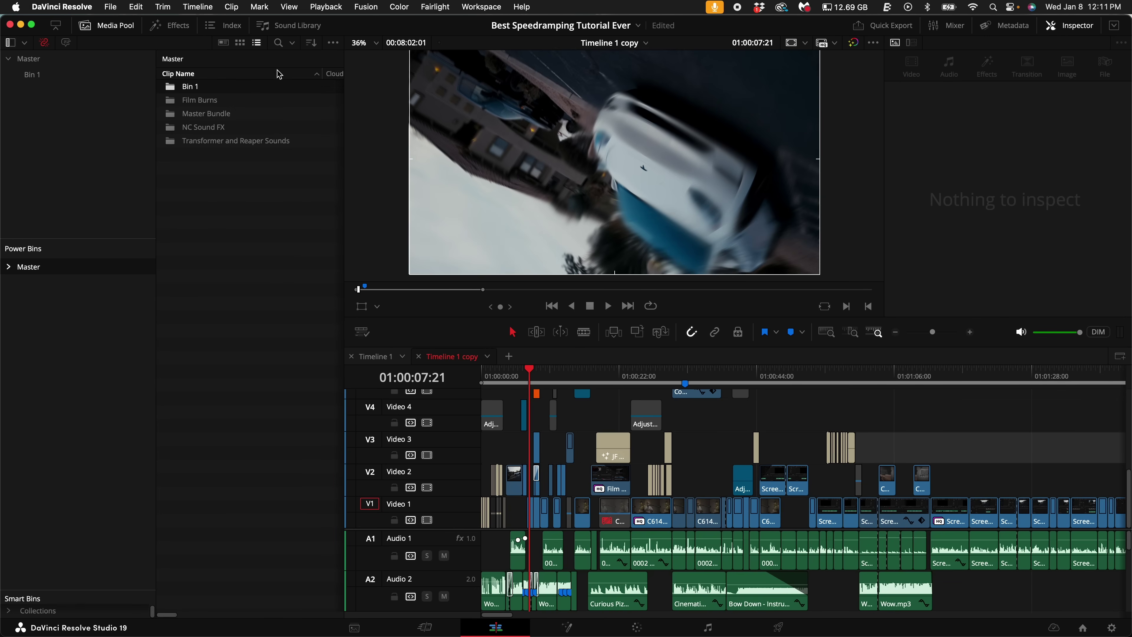
pyautogui.moveTo(344, 143); pyautogui.dragTo(238, 134)
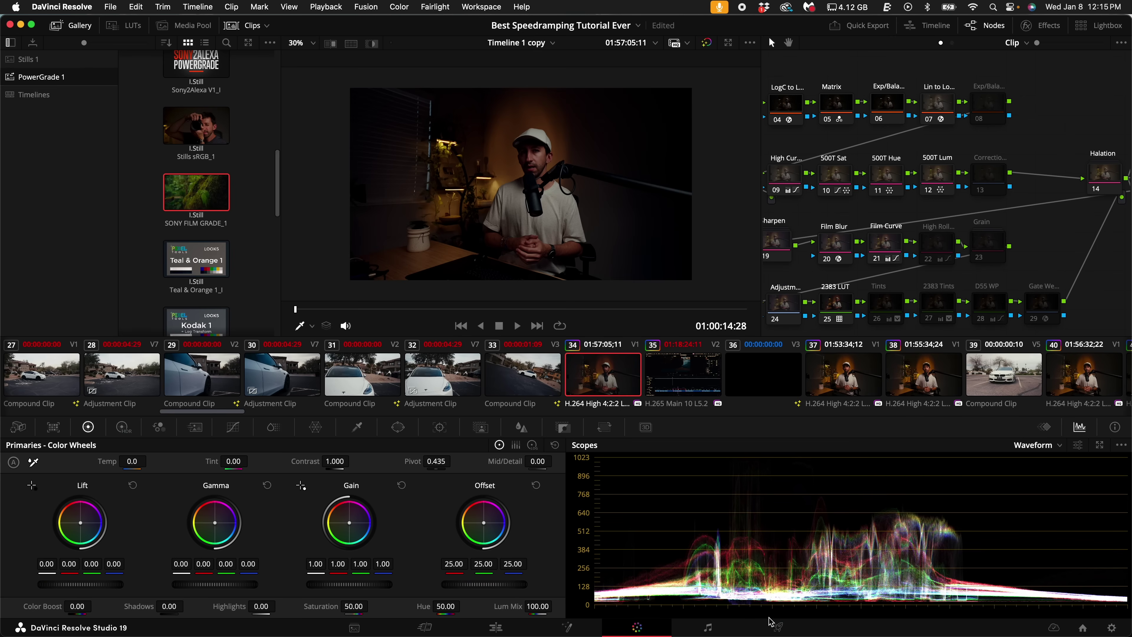
# Step: On the Deliver page, start saving the Custom Export settings as a new preset, then cancel
pyautogui.click(781, 628)
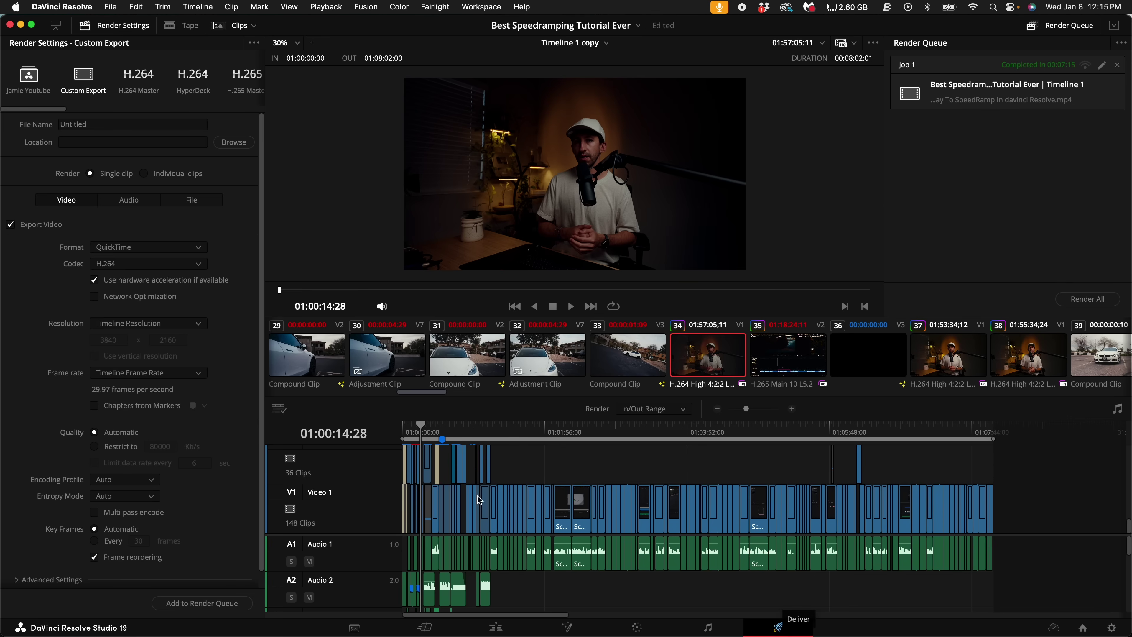
pyautogui.hscroll(5, 94, 85)
pyautogui.hscroll(-5, 94, 85)
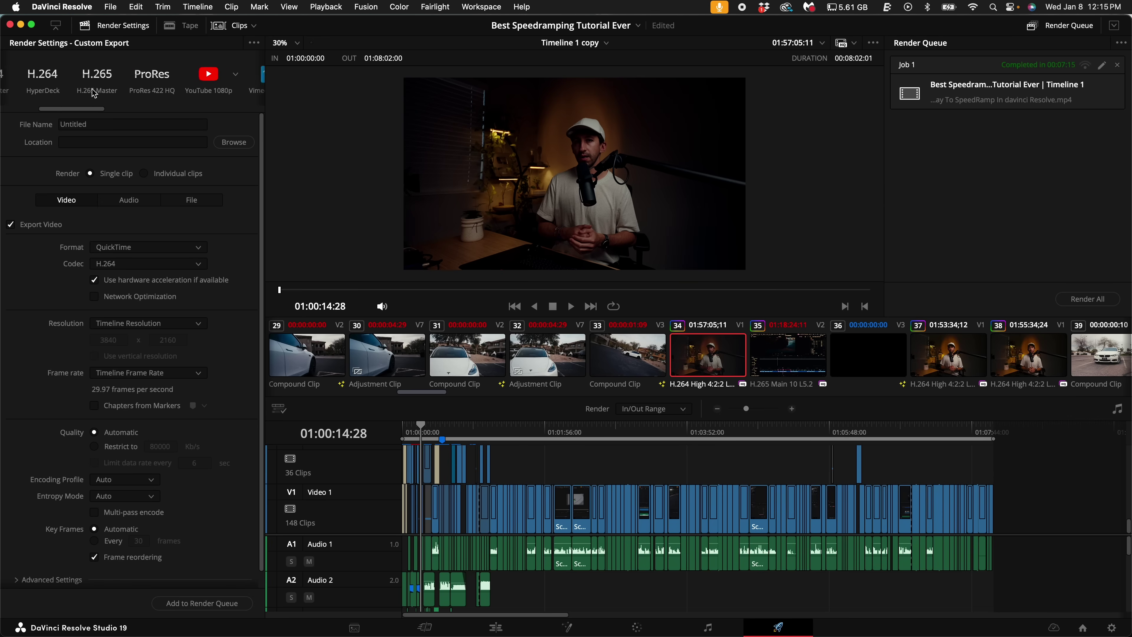
pyautogui.hscroll(-1, 94, 93)
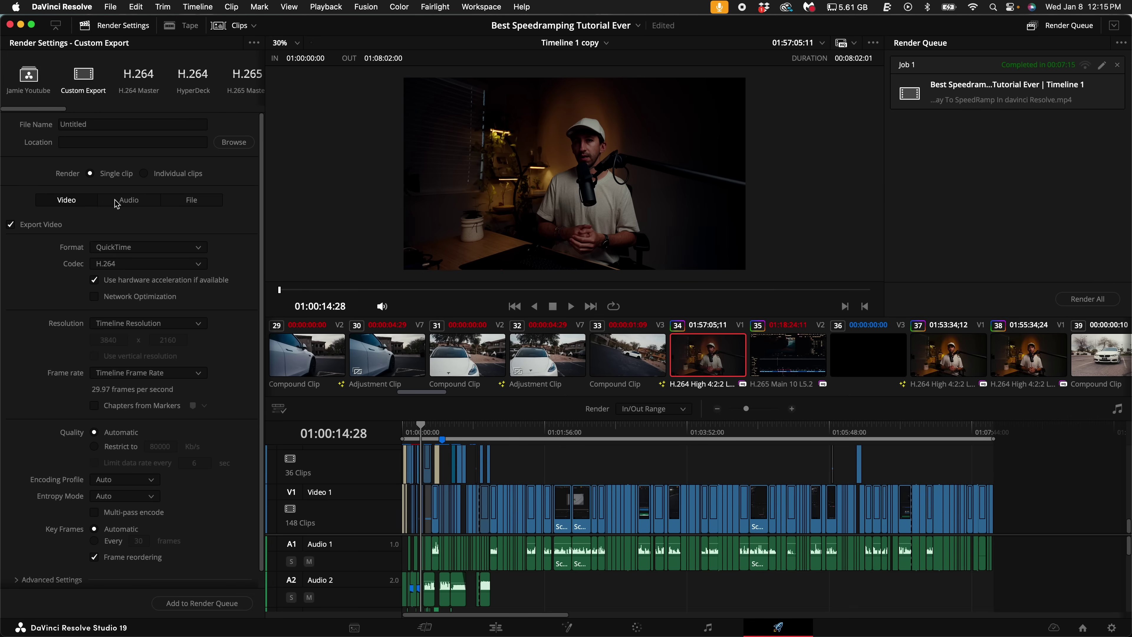
pyautogui.scroll(-2, 151, 470)
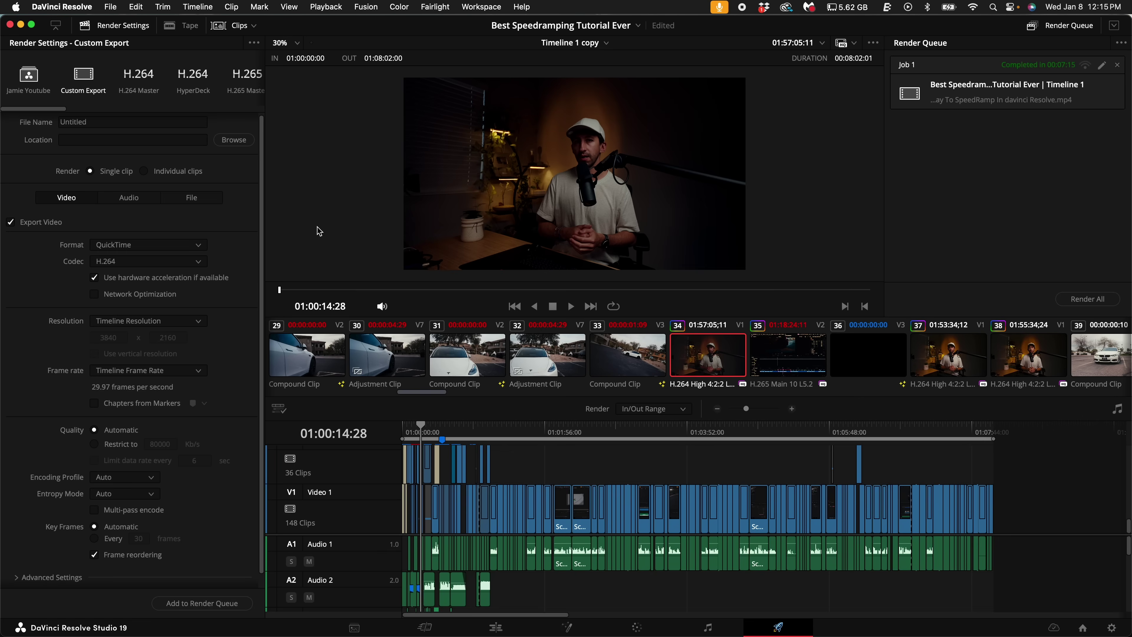
pyautogui.scroll(-1, 230, 274)
pyautogui.scroll(1, 175, 432)
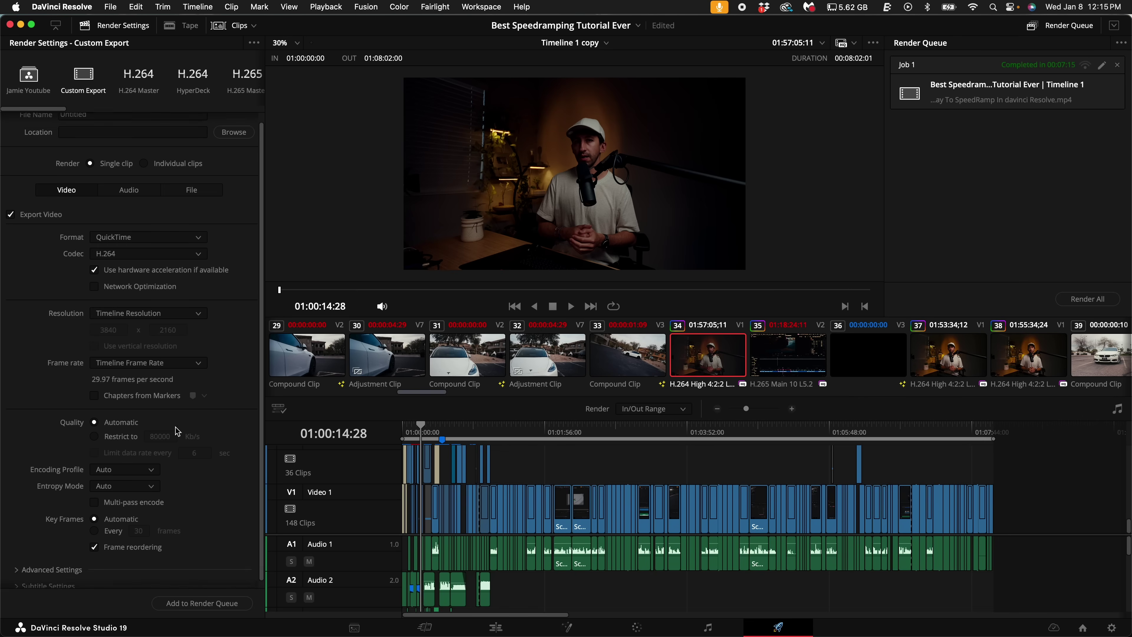
pyautogui.click(253, 45)
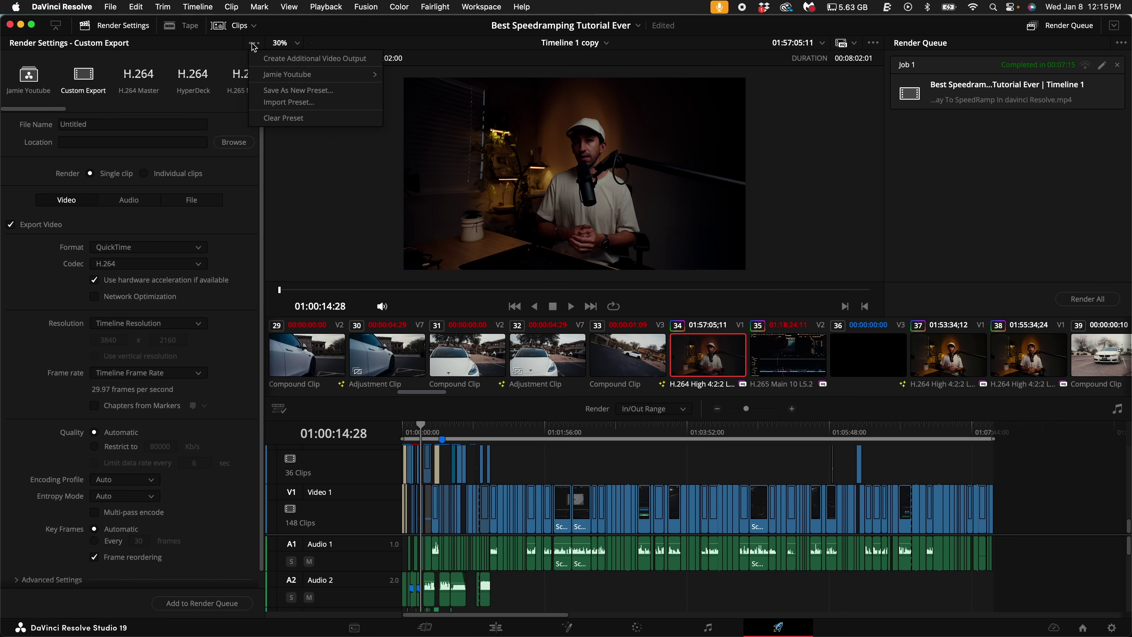
pyautogui.click(278, 91)
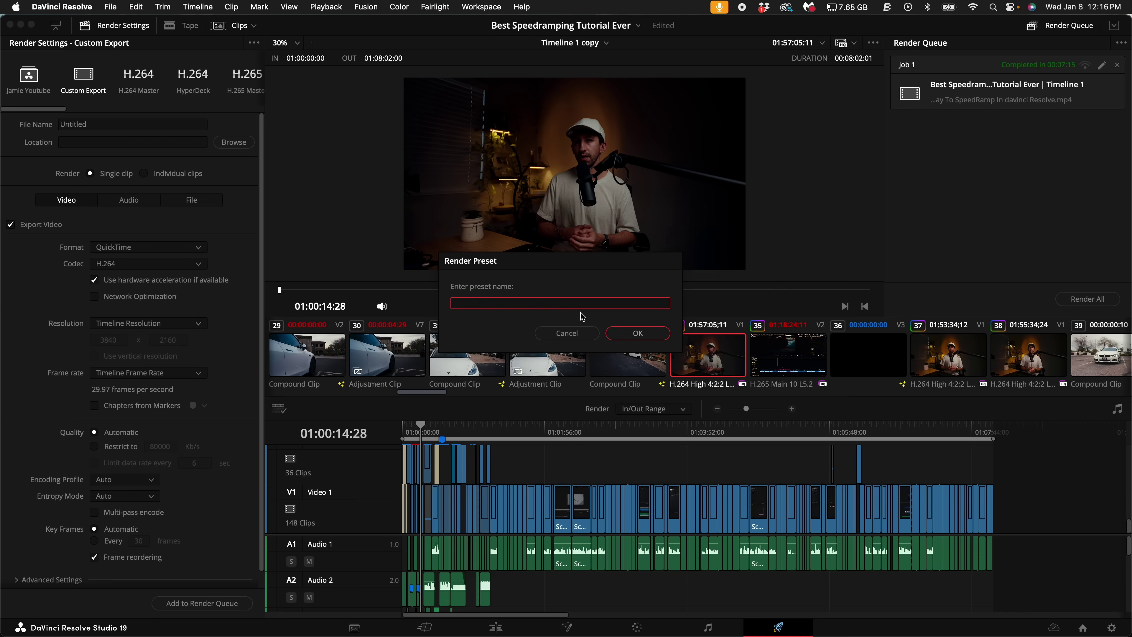
pyautogui.click(566, 333)
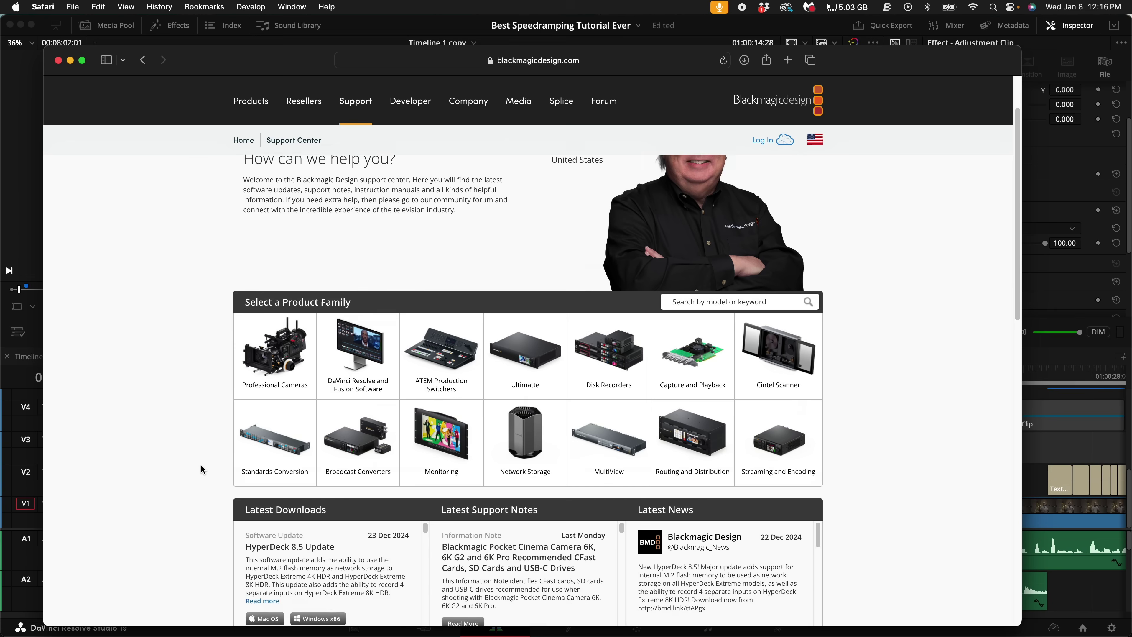
# Step: Search the support site for 'fairlight library' and choose the Fairlight Sound Library Mac OS download
pyautogui.scroll(-2, 202, 469)
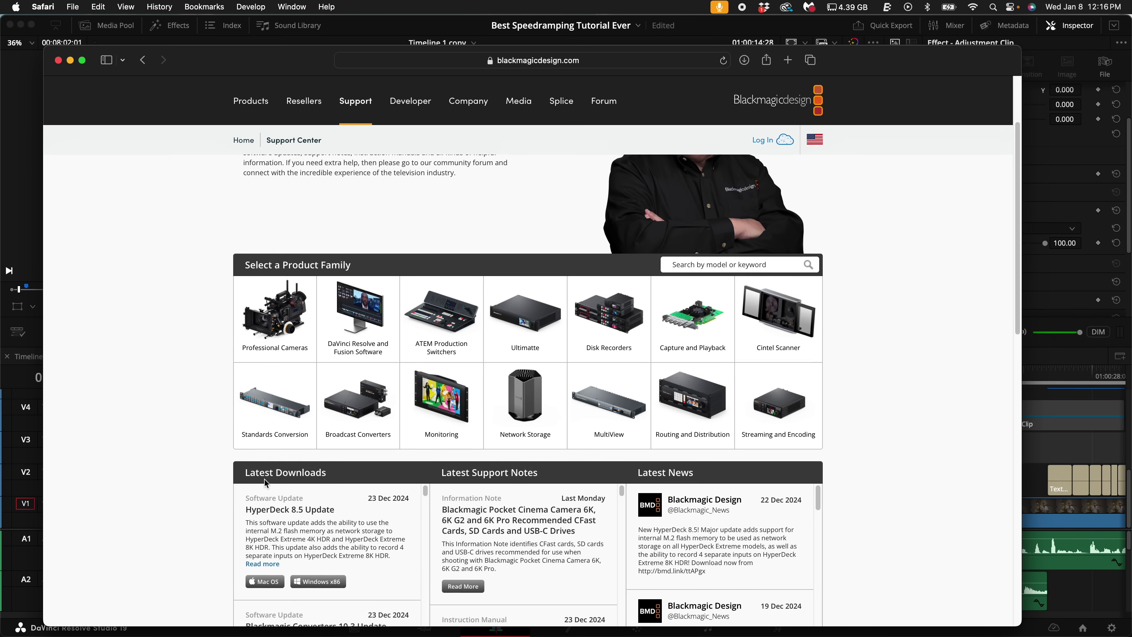
pyautogui.scroll(-2, 158, 487)
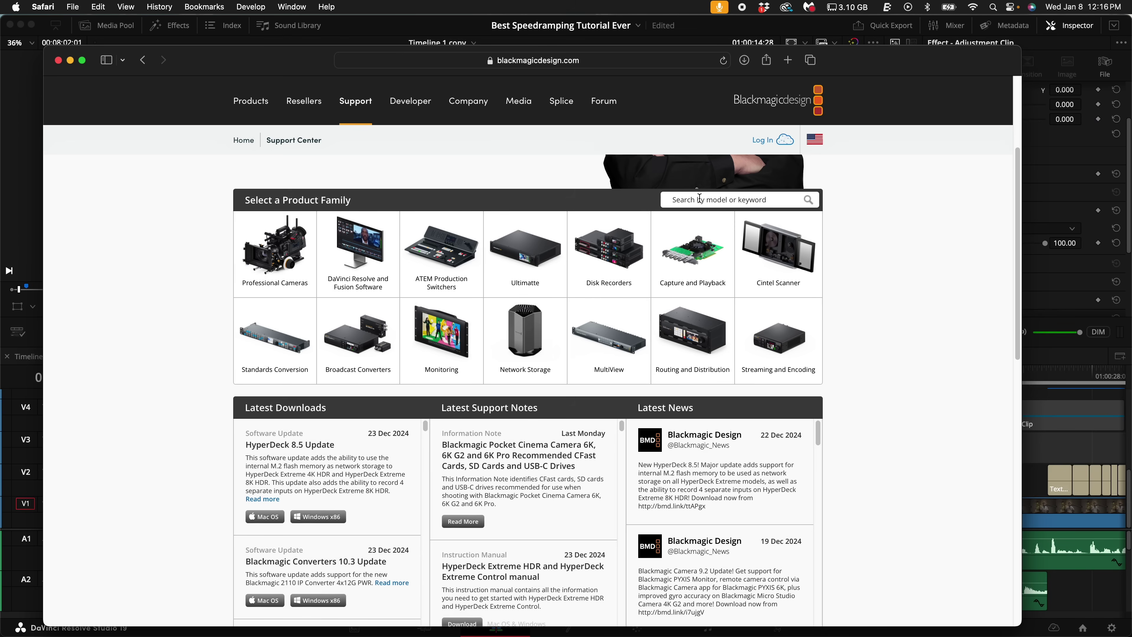
pyautogui.click(733, 200)
pyautogui.write('fairlight library')
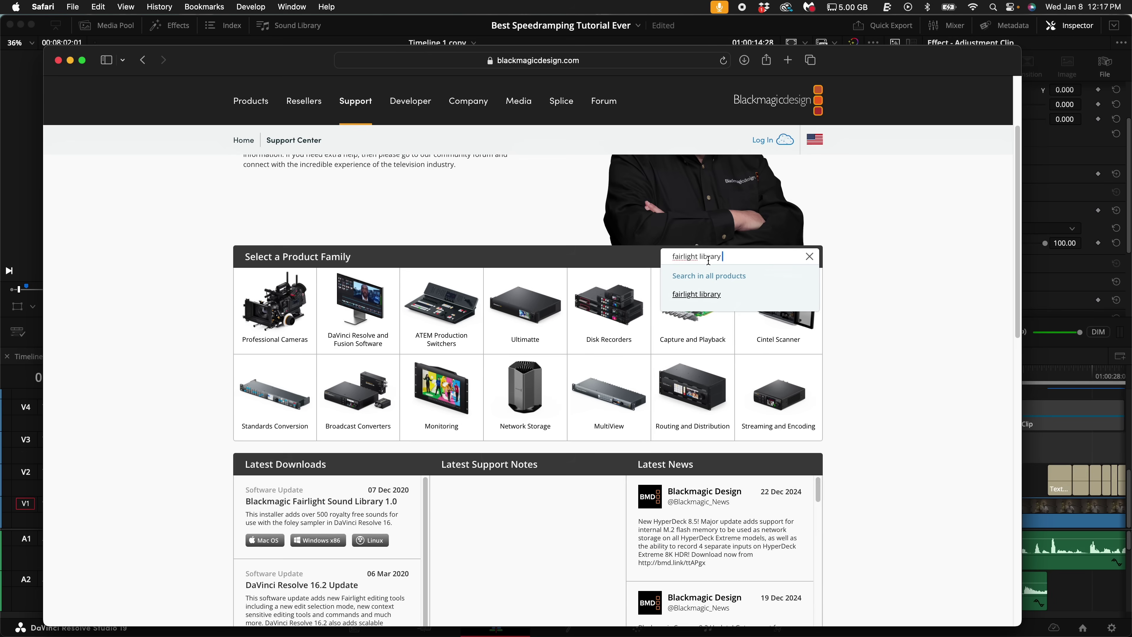
pyautogui.scroll(-3, 170, 468)
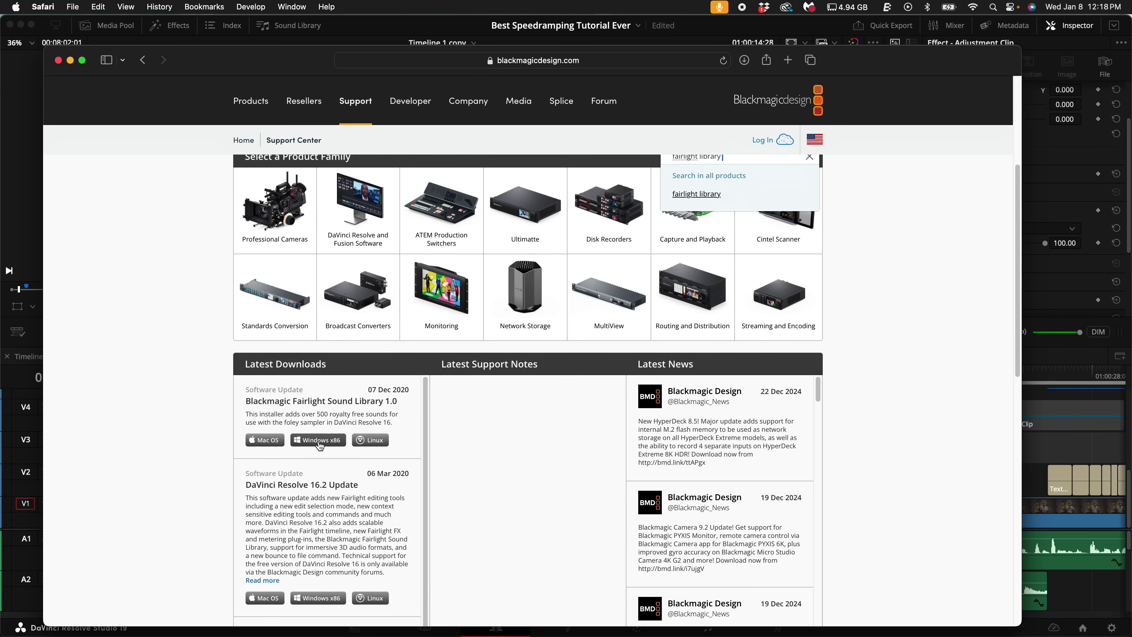
pyautogui.click(266, 440)
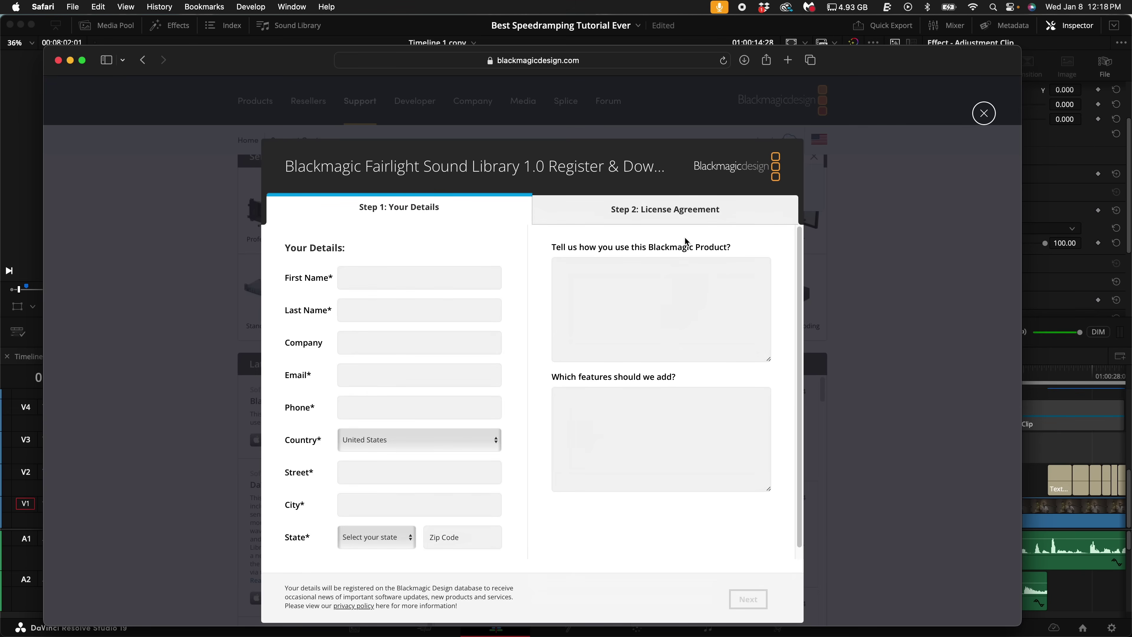
# Step: Accept the license, register and download, then open the sound library disk image from Downloads
pyautogui.scroll(-1, 487, 465)
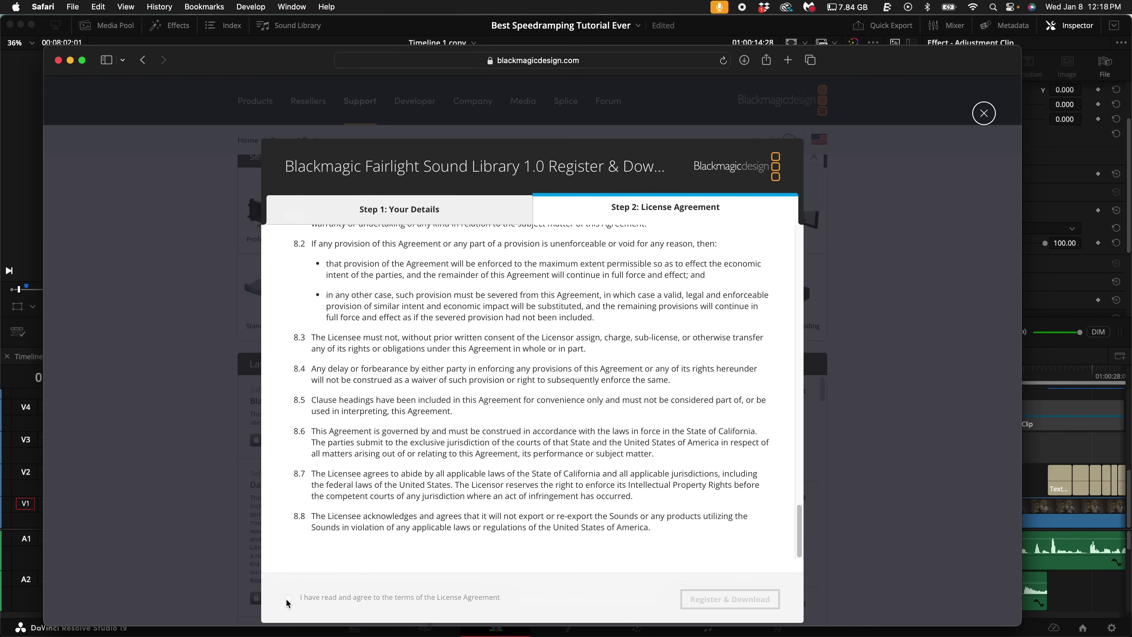
pyautogui.click(288, 599)
pyautogui.click(723, 606)
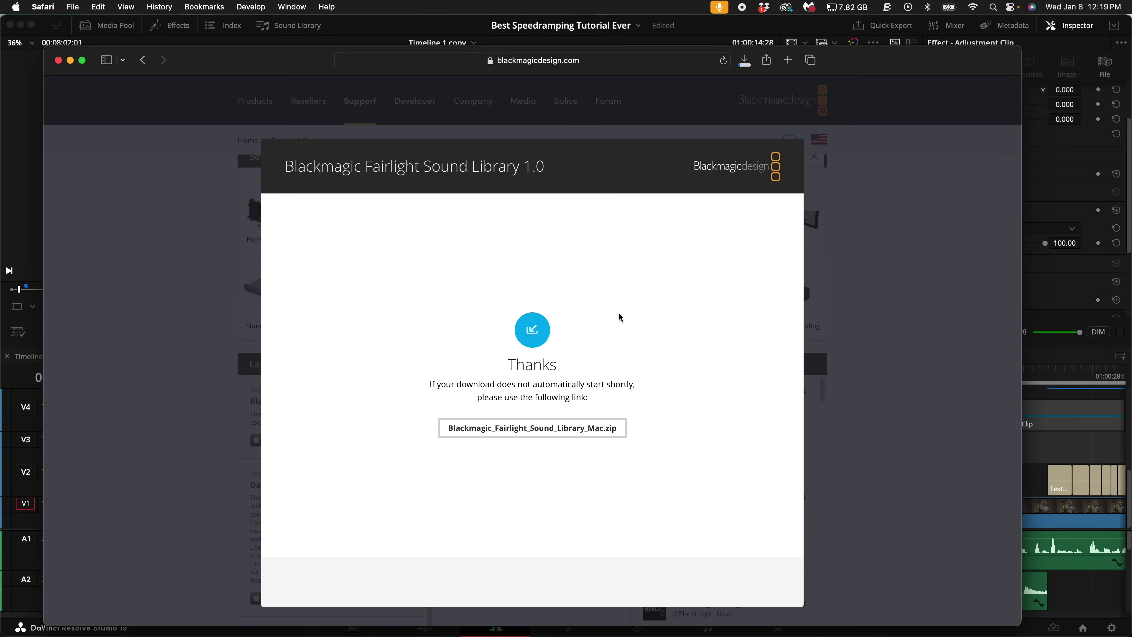
pyautogui.click(745, 60)
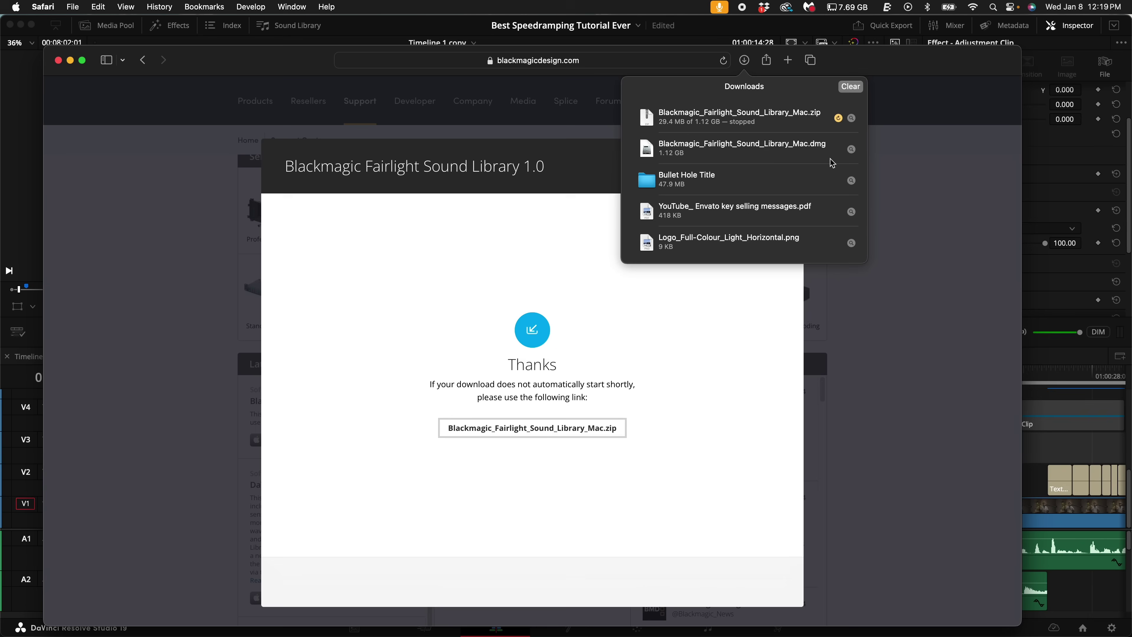
pyautogui.click(798, 150)
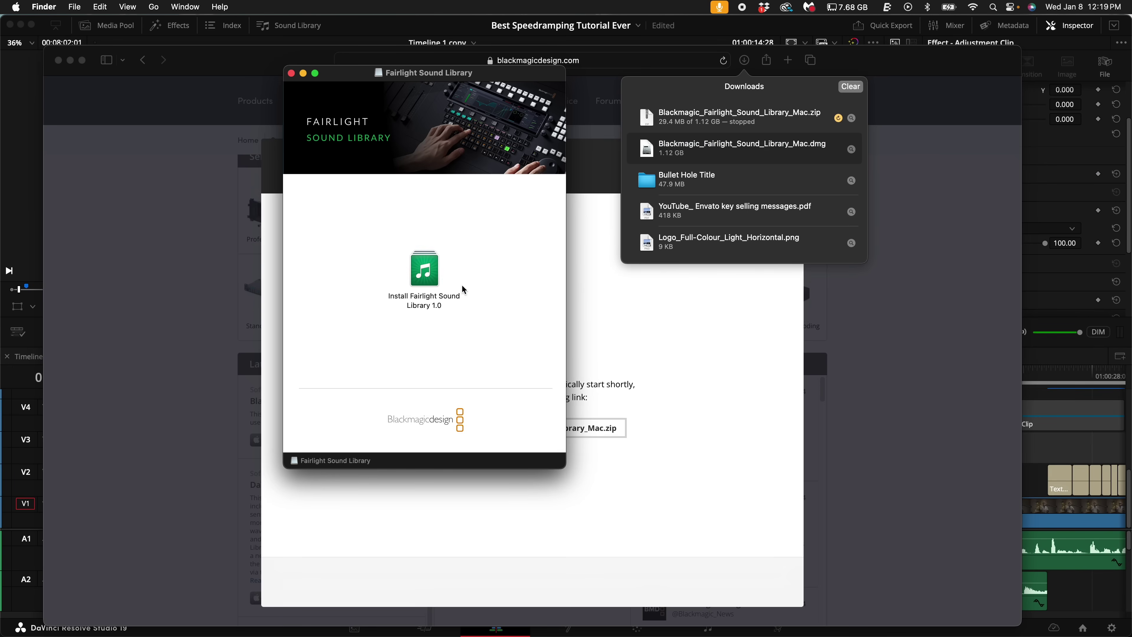
# Step: Run the Fairlight Sound Library installer, accepting the license and installing to Macintosh HD, then trash the package
pyautogui.doubleClick(433, 273)
pyautogui.click(70, 61)
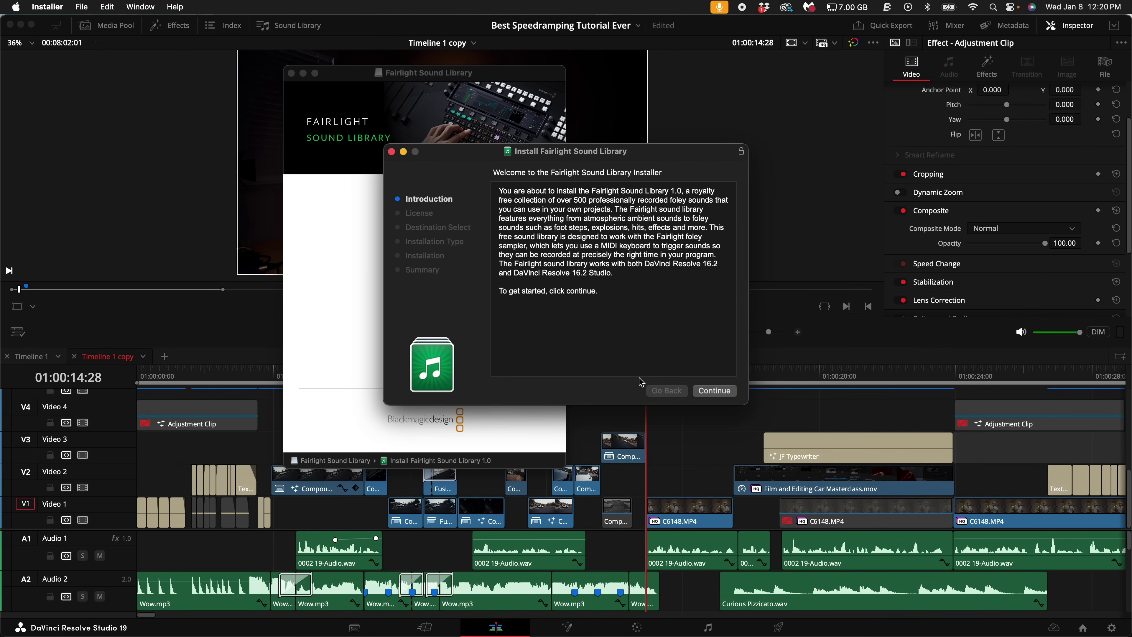
pyautogui.click(710, 392)
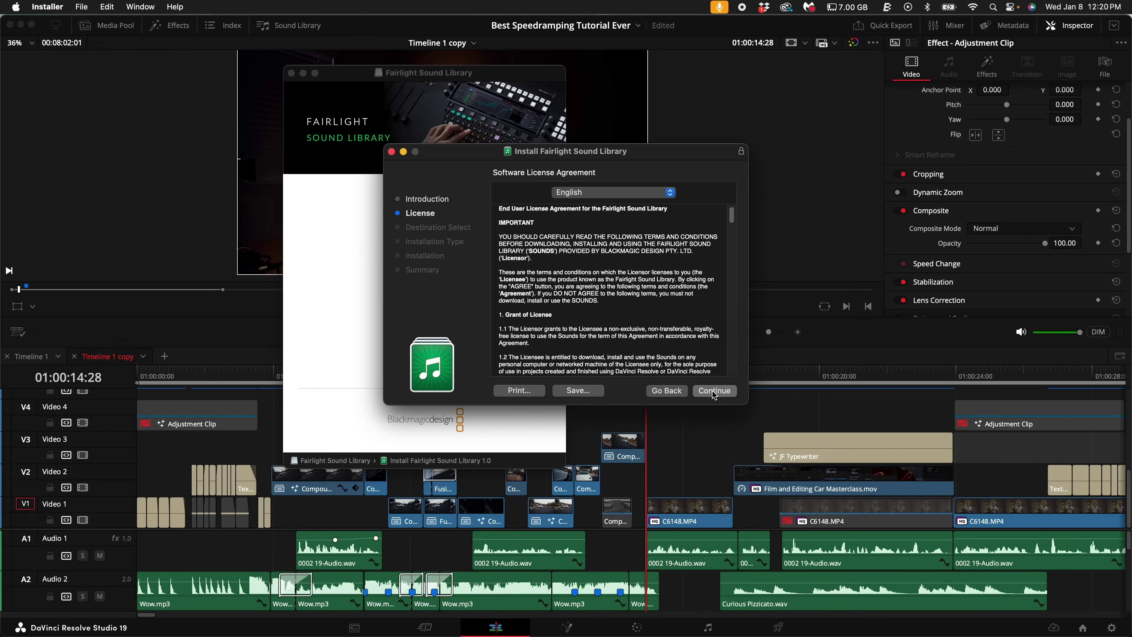
pyautogui.click(713, 391)
pyautogui.click(687, 314)
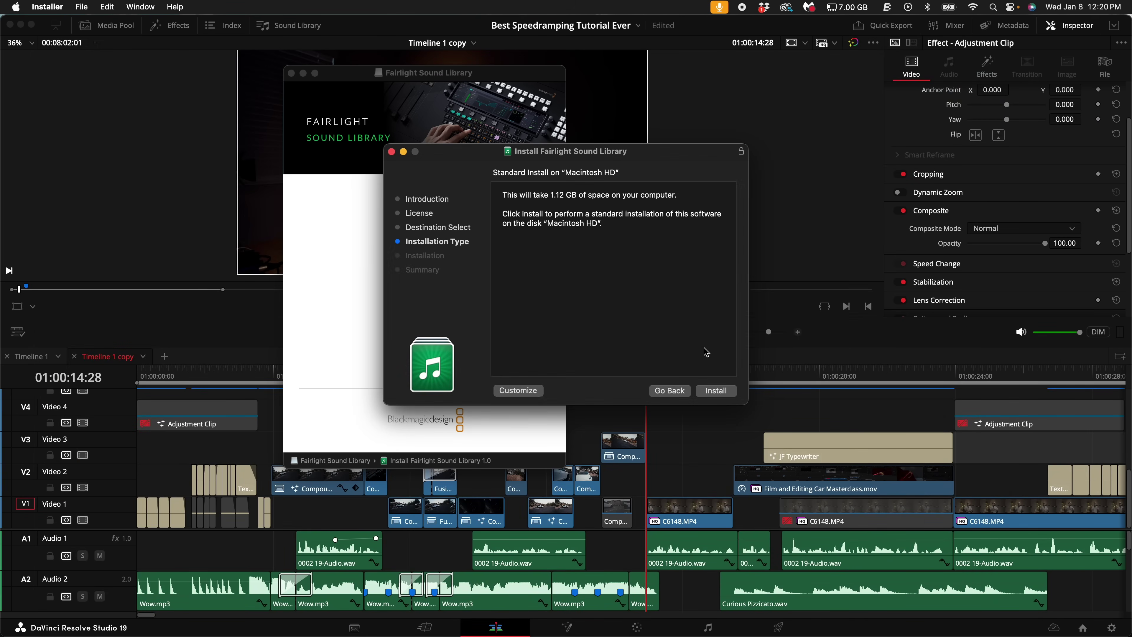
pyautogui.click(715, 391)
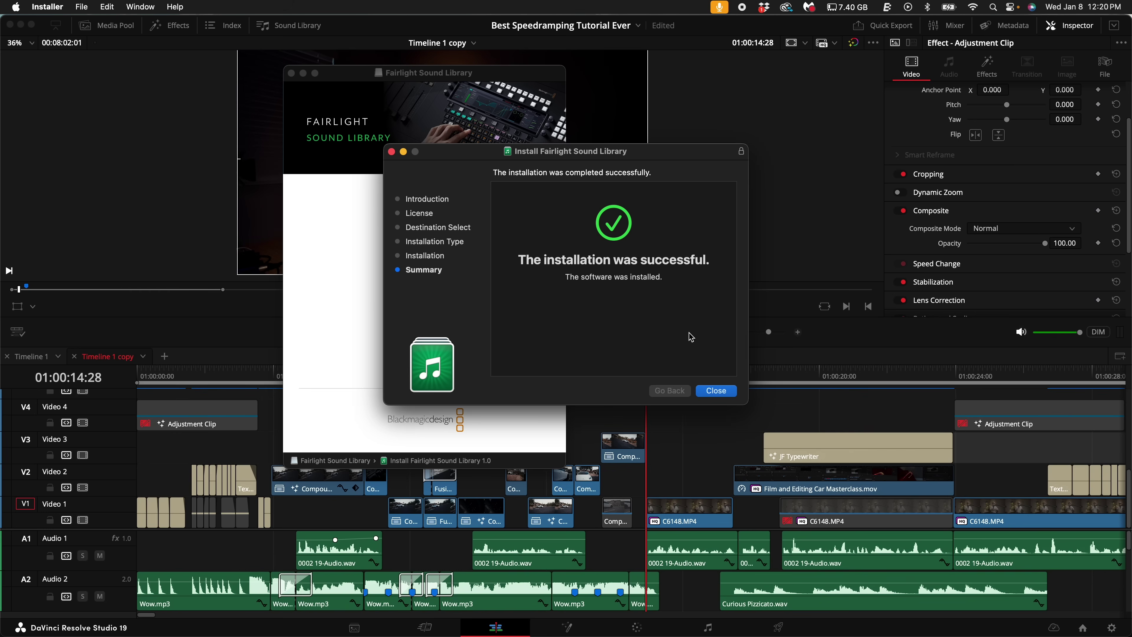
pyautogui.click(713, 390)
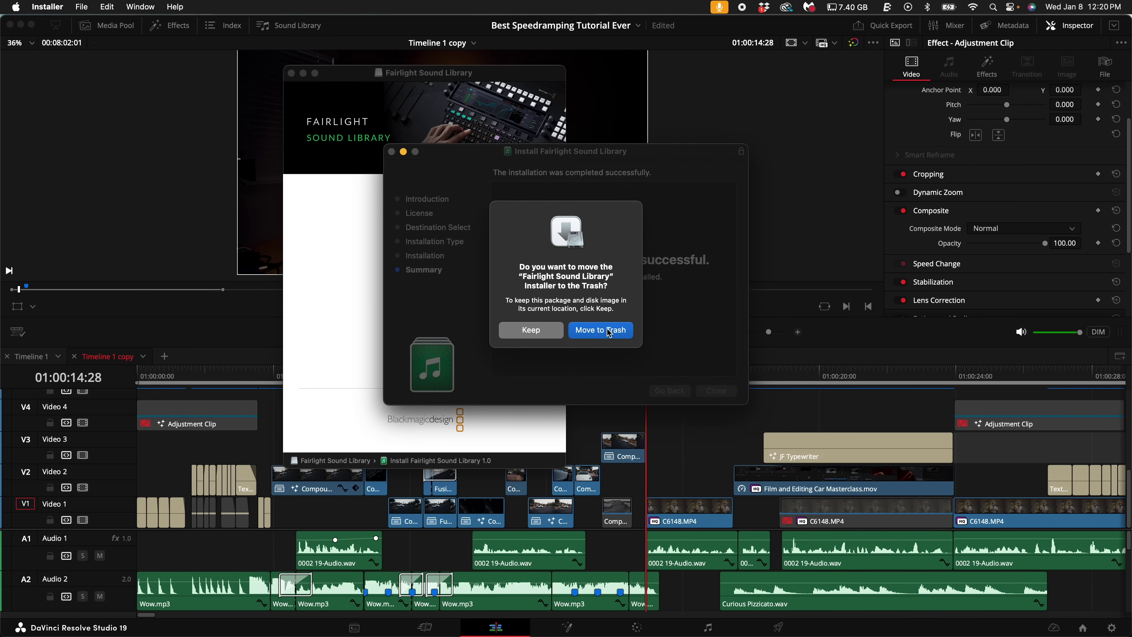
pyautogui.click(571, 325)
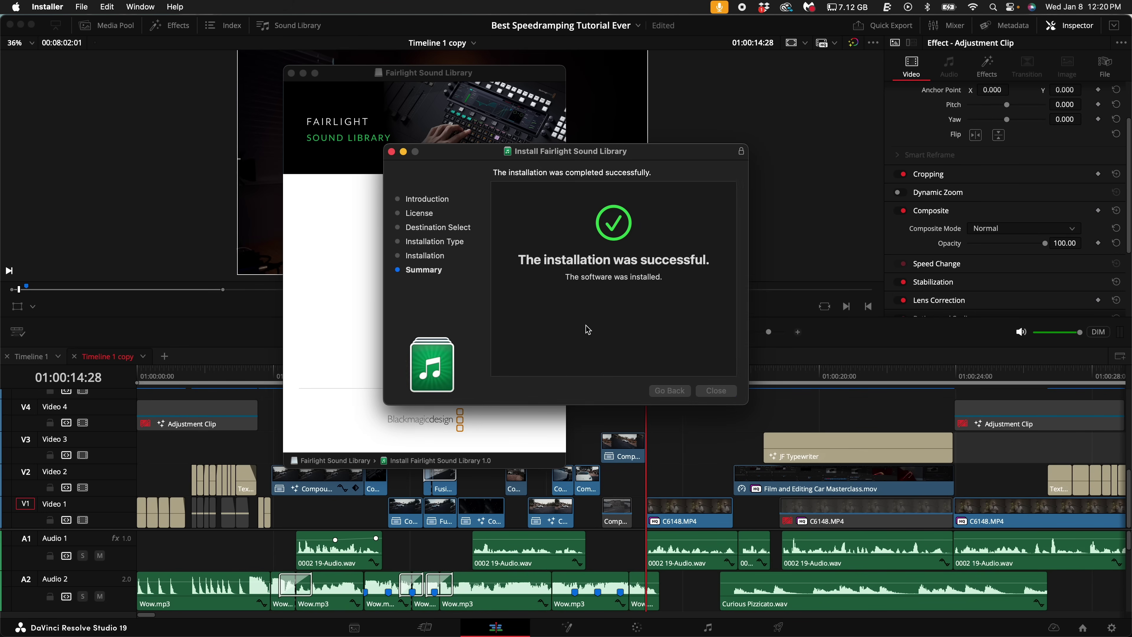
# Step: Search the Sound Library for 'walking' and 'camera', then clear the search and switch to list view
pyautogui.click(297, 29)
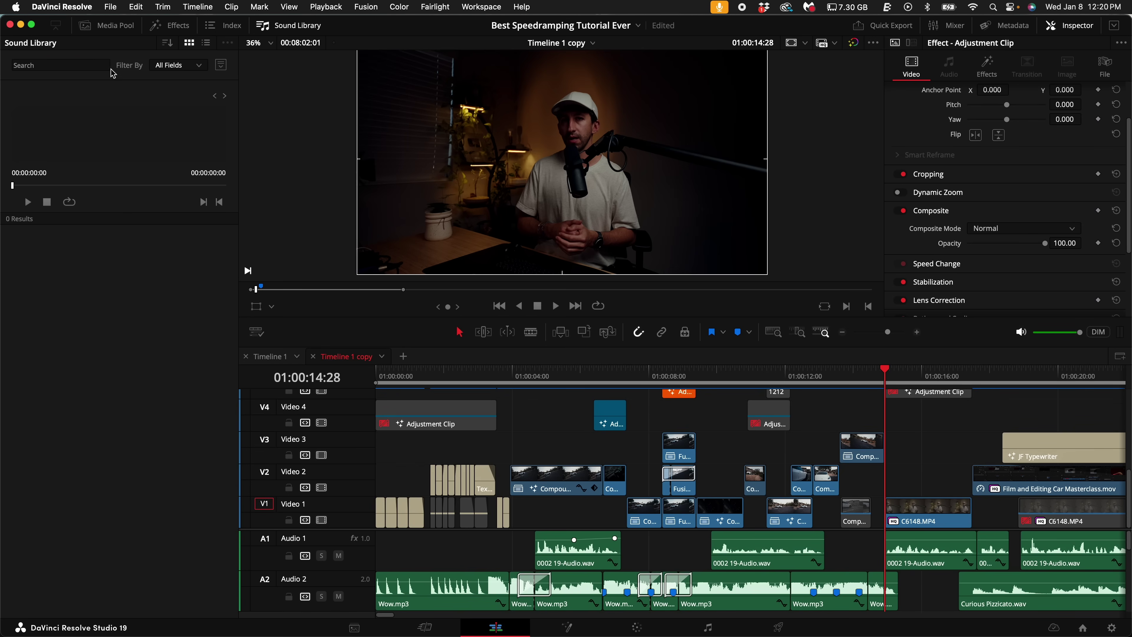
pyautogui.click(77, 65)
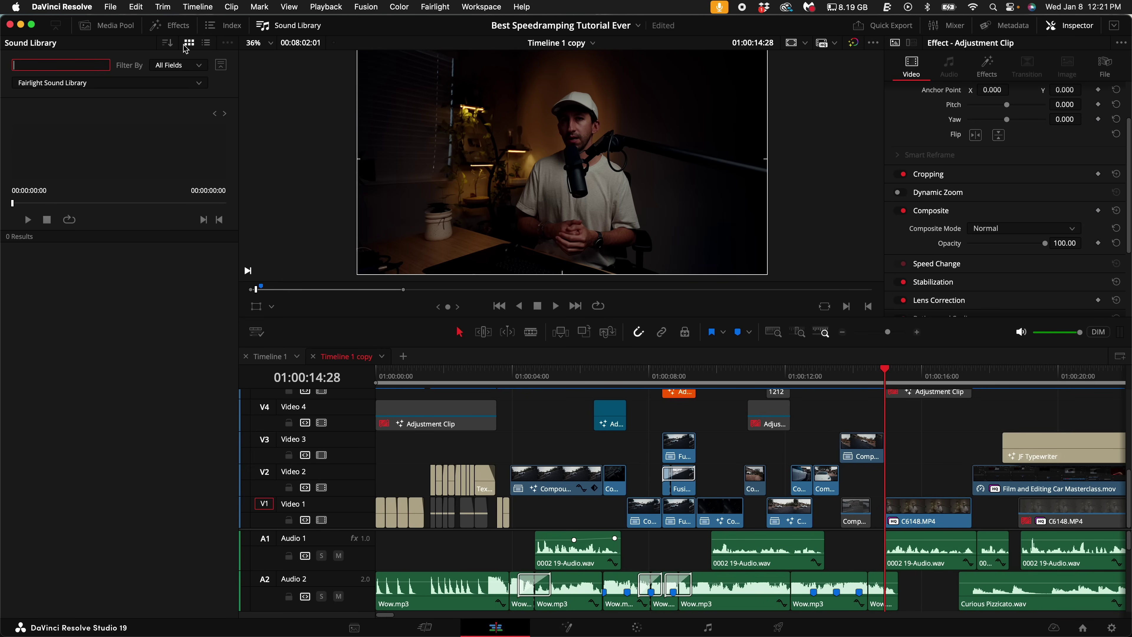
pyautogui.write('king')
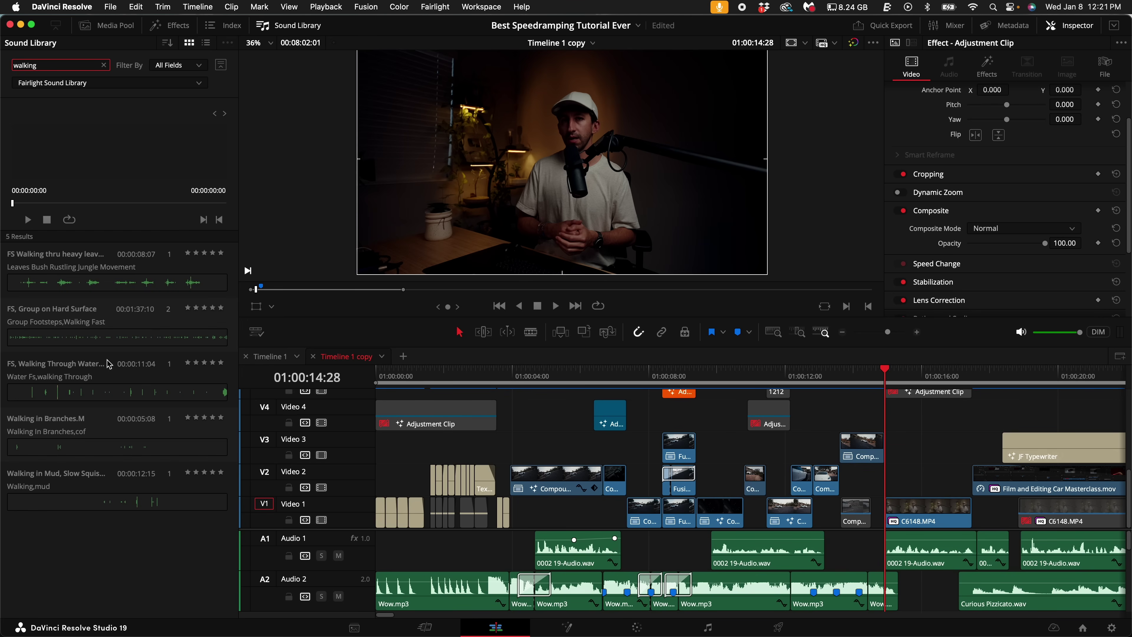
pyautogui.doubleClick(67, 62)
pyautogui.write('camera')
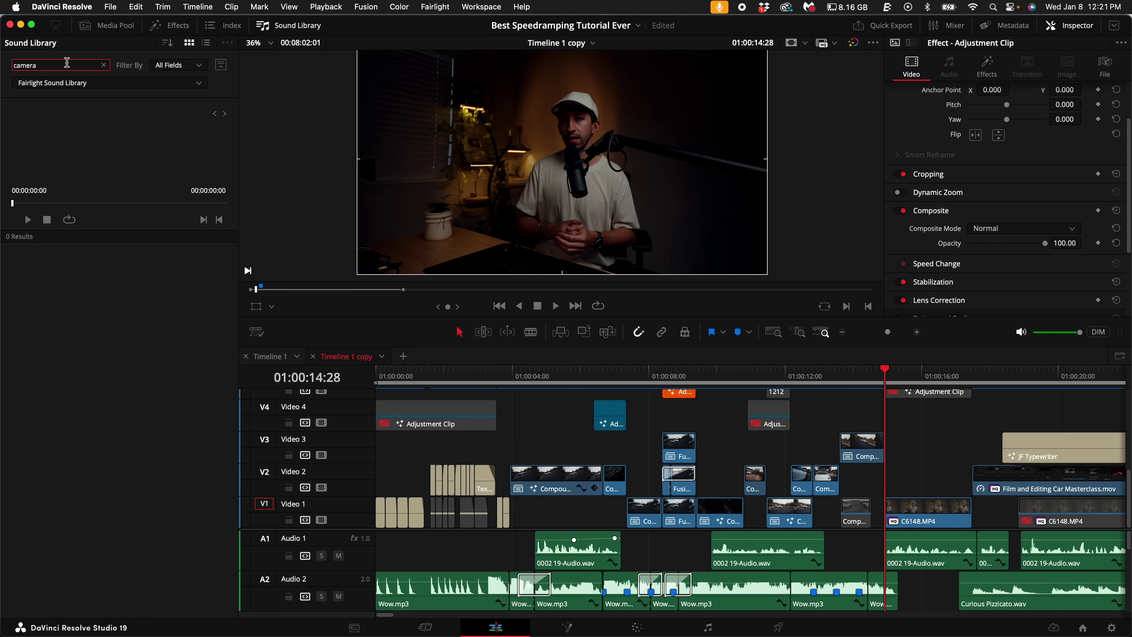
pyautogui.click(105, 66)
pyautogui.click(207, 42)
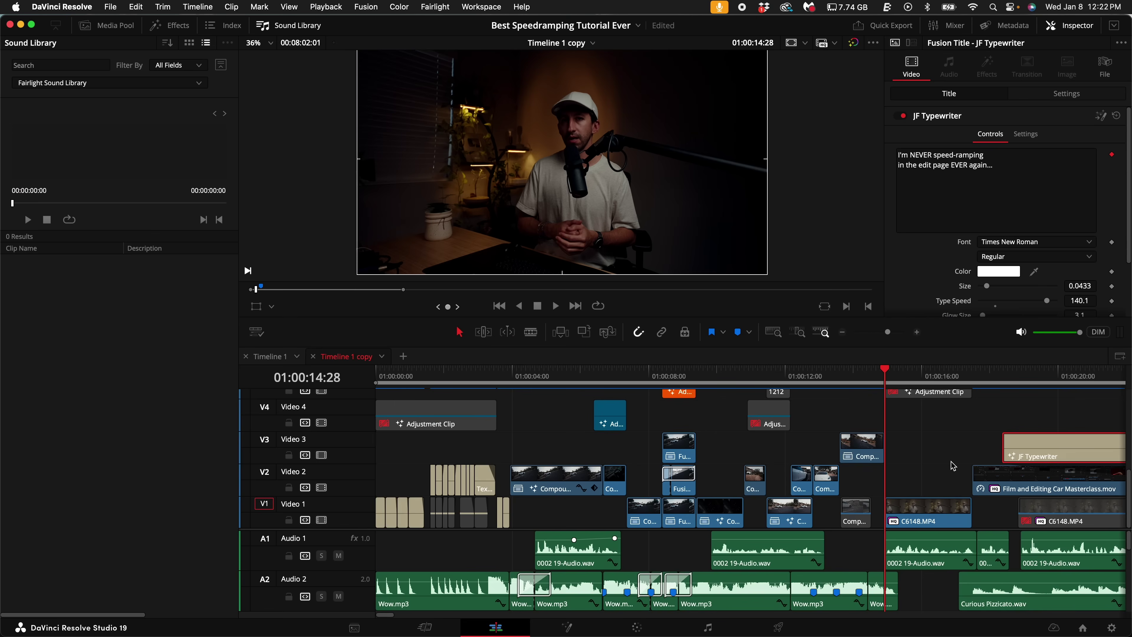
pyautogui.hscroll(10, 609, 389)
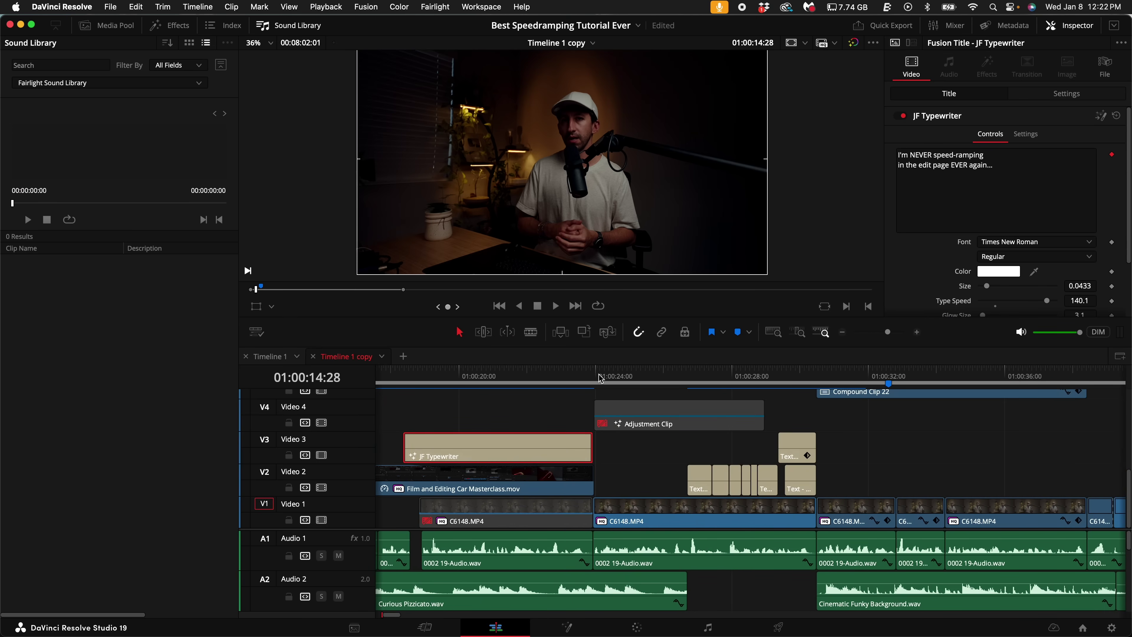
# Step: Put the playhead at the Adjustment Clip's start and deselect all timeline clips
pyautogui.click(597, 377)
pyautogui.click(615, 424)
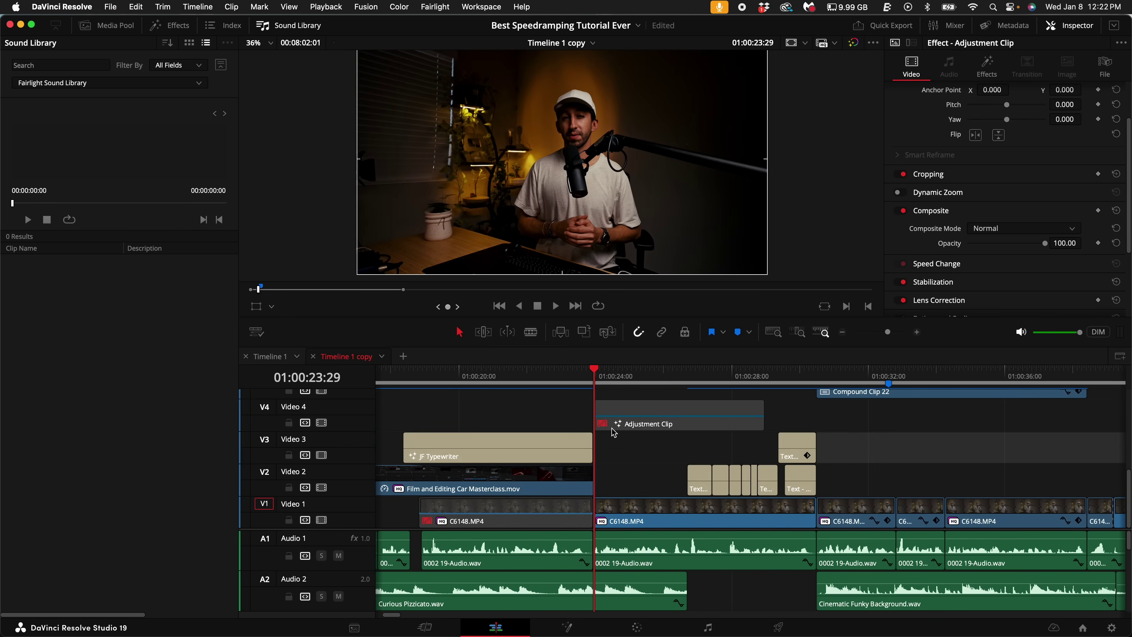
pyautogui.click(535, 455)
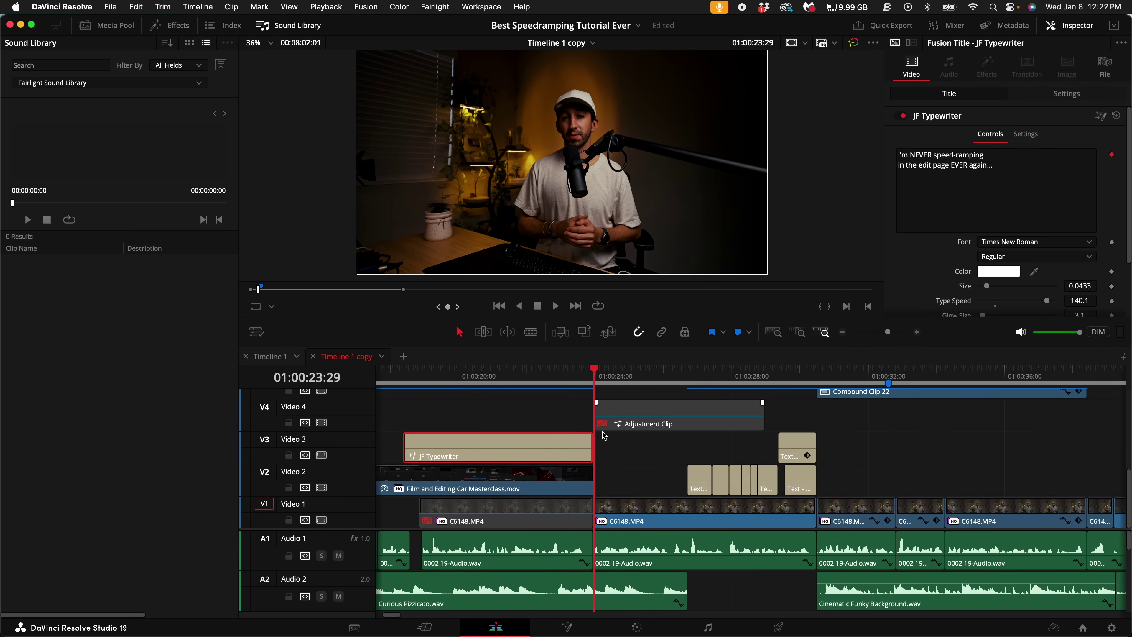
pyautogui.click(665, 468)
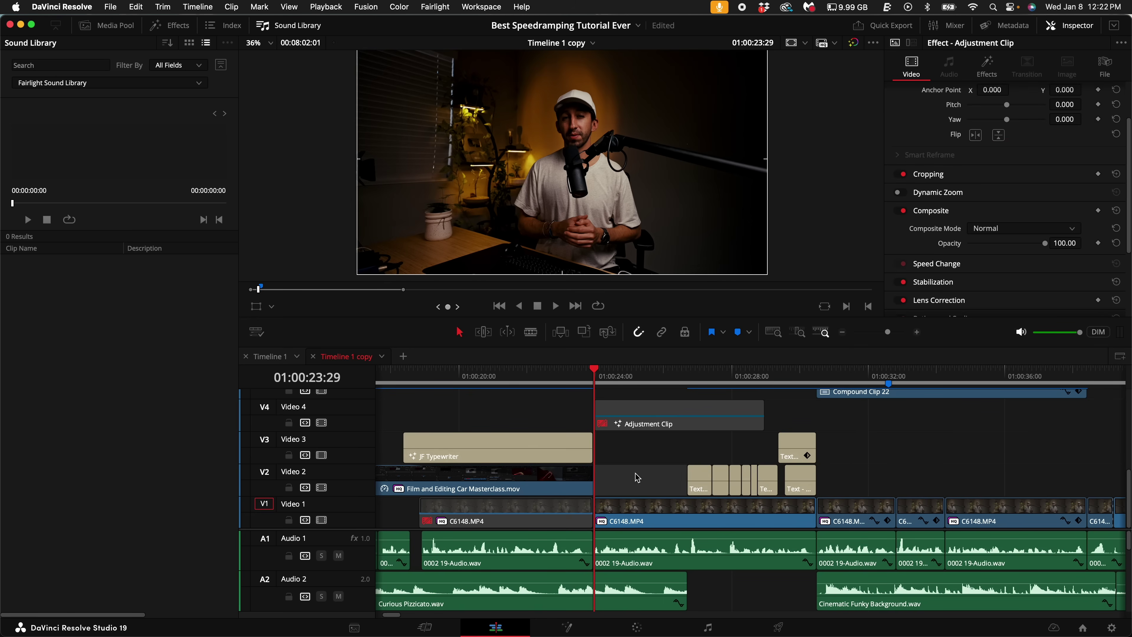
# Step: Add a red timeline marker at 01:00:23:29 noted 'Add film overlay'
pyautogui.press('m')
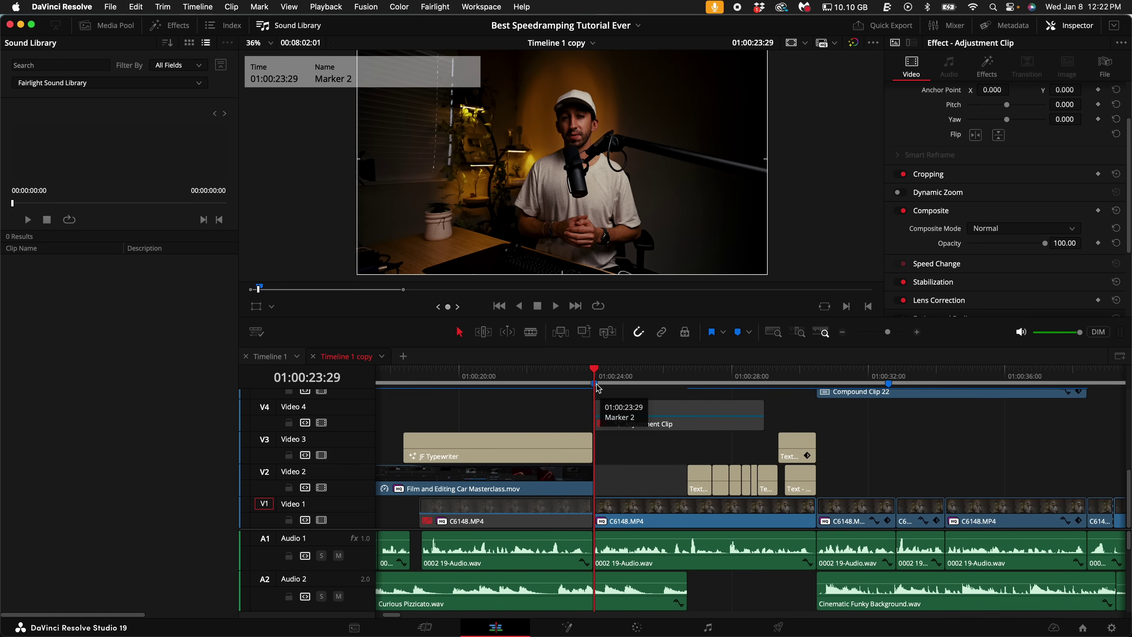
pyautogui.doubleClick(596, 384)
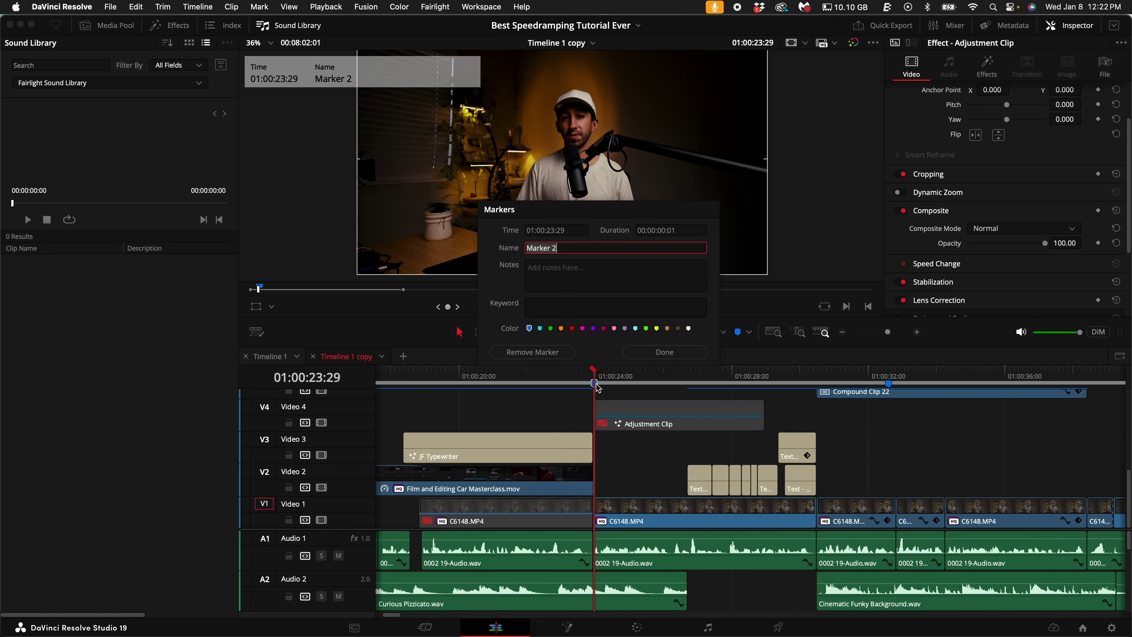
pyautogui.click(575, 329)
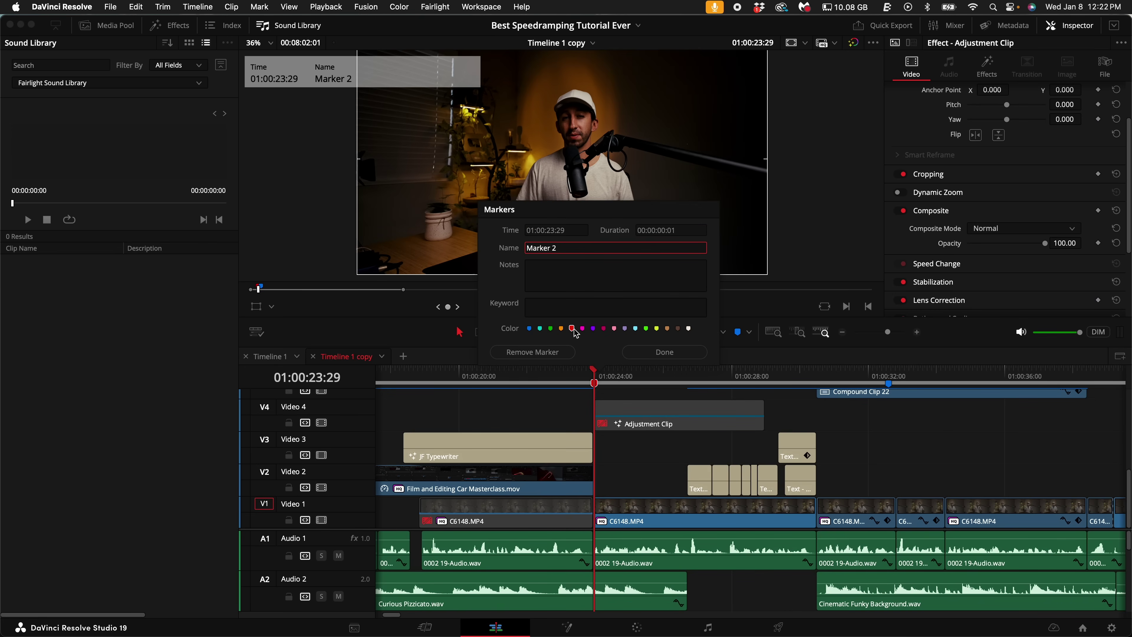
pyautogui.click(578, 267)
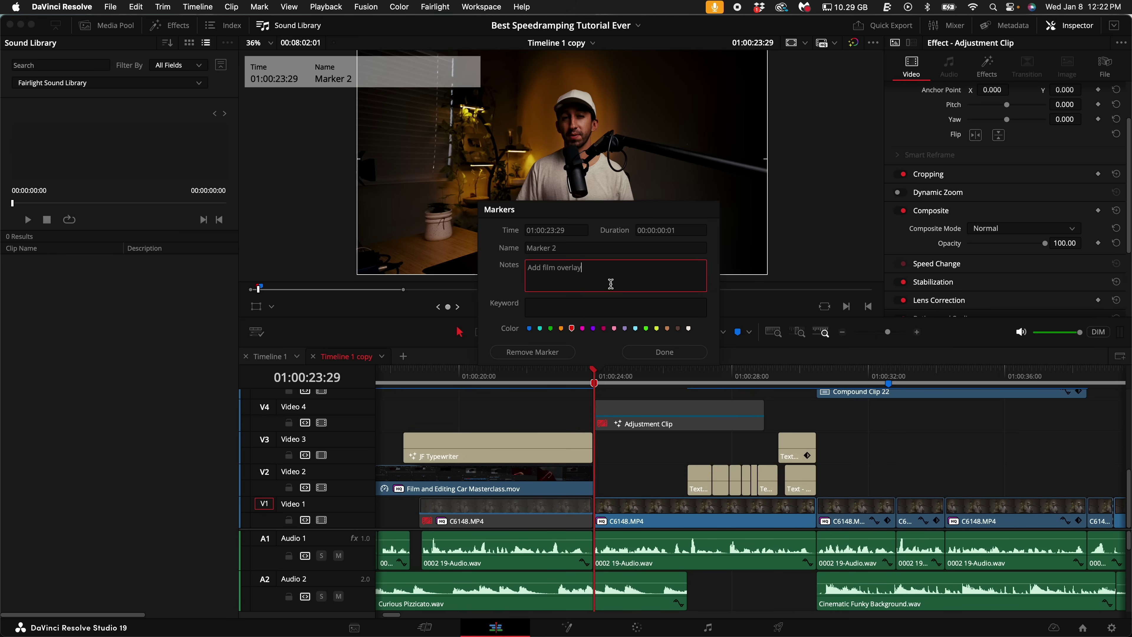
pyautogui.click(665, 352)
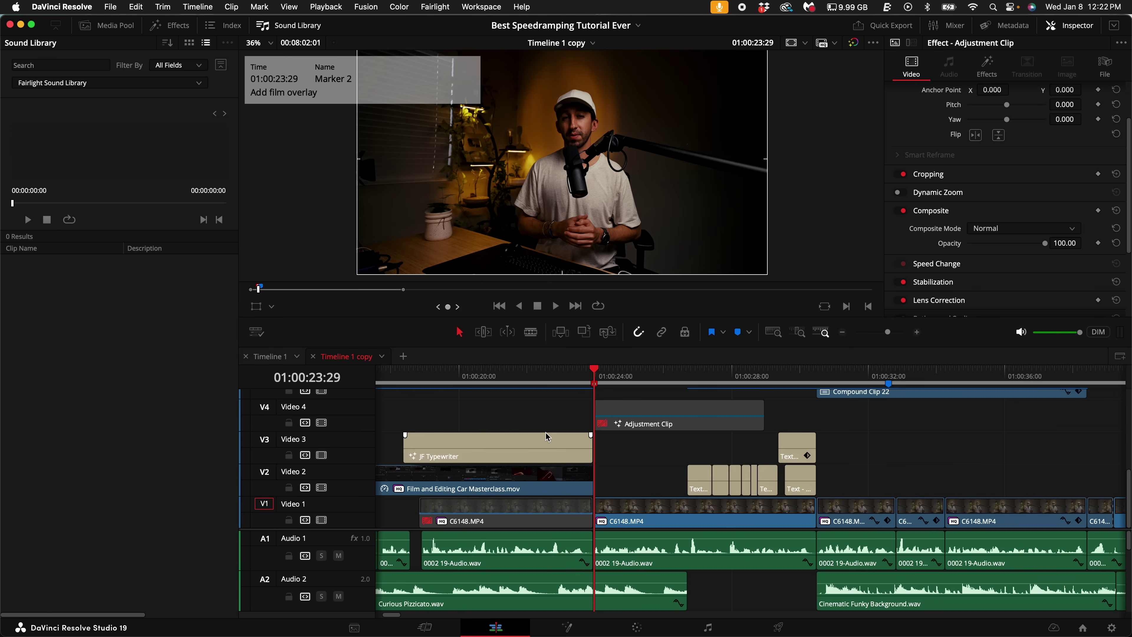
# Step: Add a marker on the JF Typewriter clip at 01:00:20:18
pyautogui.moveTo(446, 372); pyautogui.dragTo(478, 372)
pyautogui.click(494, 454)
pyautogui.click(494, 454)
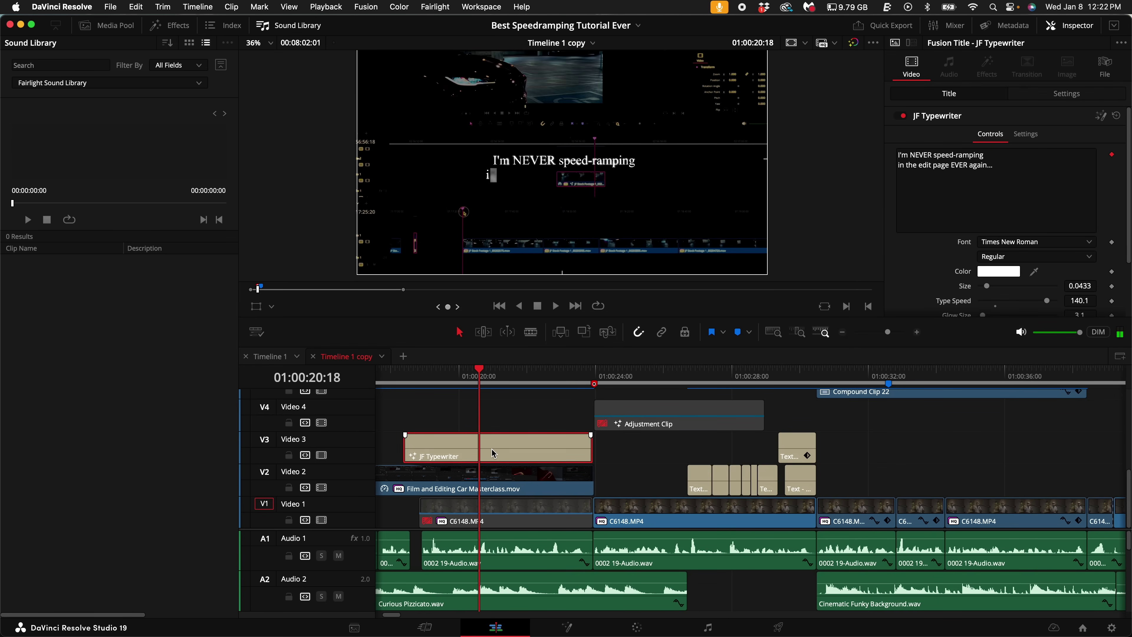
pyautogui.press('m')
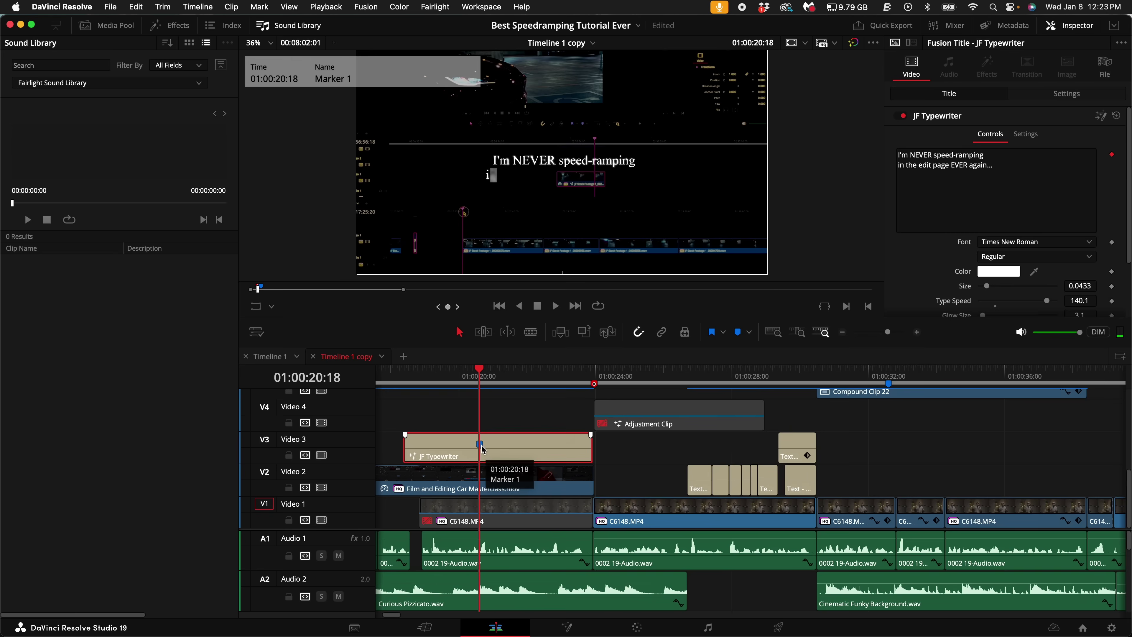
# Step: Make Marker 1 cyan with the note 'Cut this down to flow quicker'
pyautogui.doubleClick(487, 447)
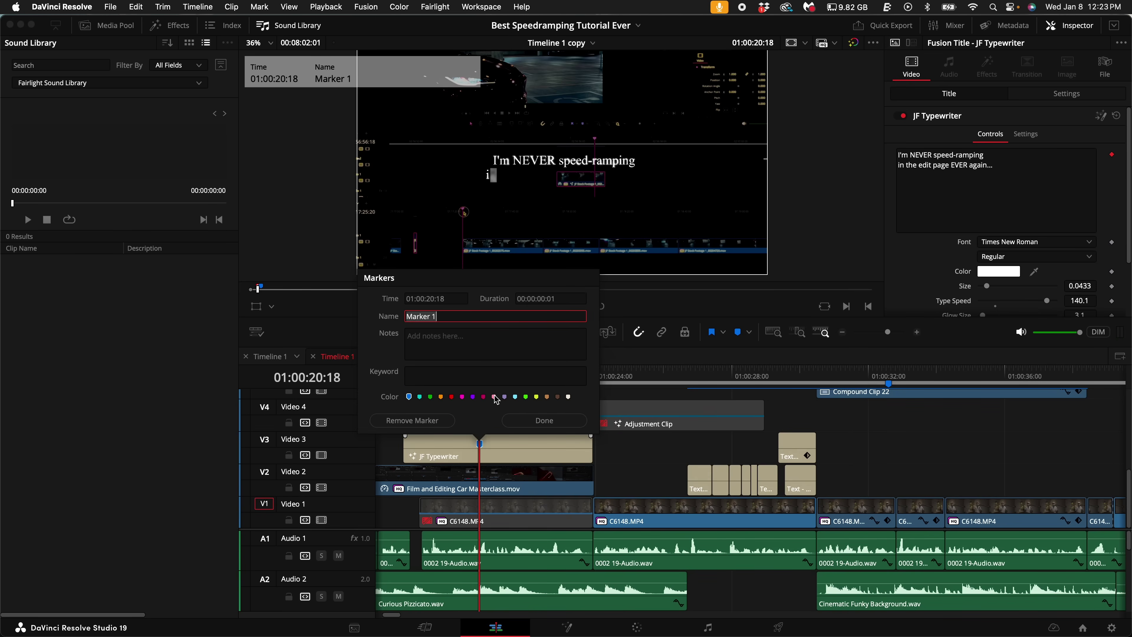
pyautogui.click(419, 396)
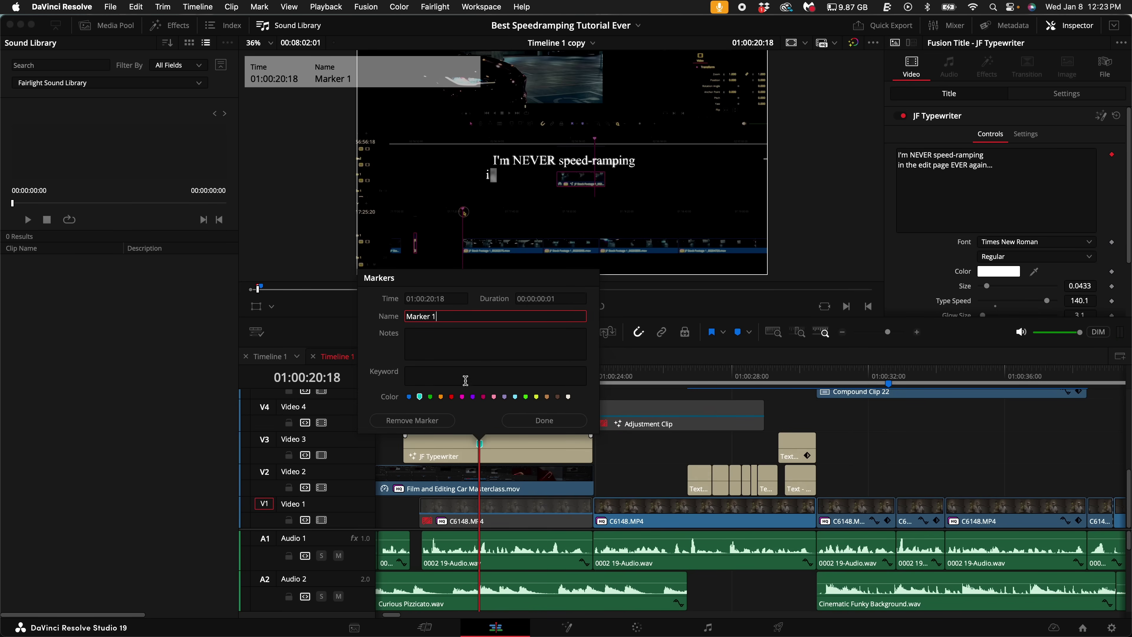
pyautogui.click(473, 356)
pyautogui.write('Cut this down to flow')
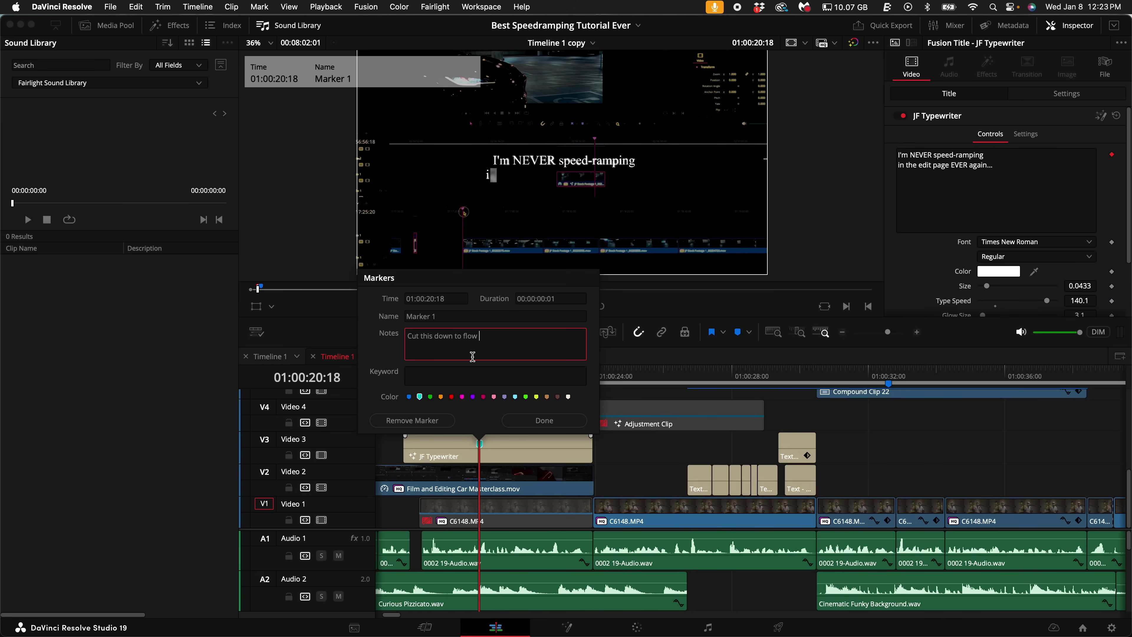
pyautogui.write(' quicker')
pyautogui.click(544, 421)
pyautogui.press('super+minus')
pyautogui.press('super+minus')
pyautogui.press('super+minus')
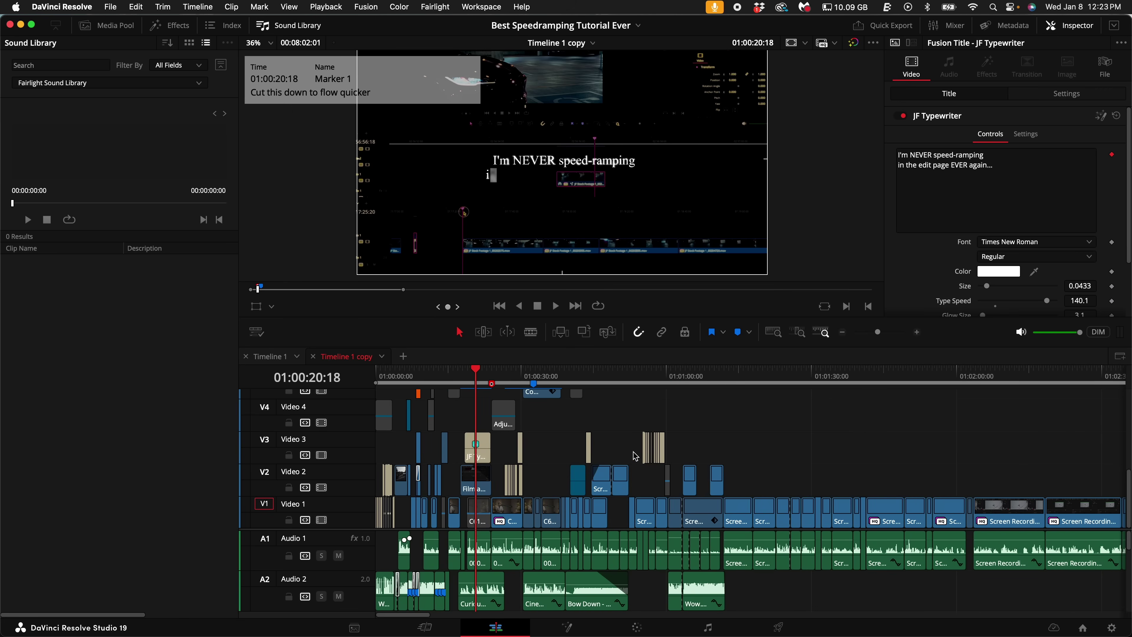
pyautogui.press('super+equal')
pyautogui.press('super+equal')
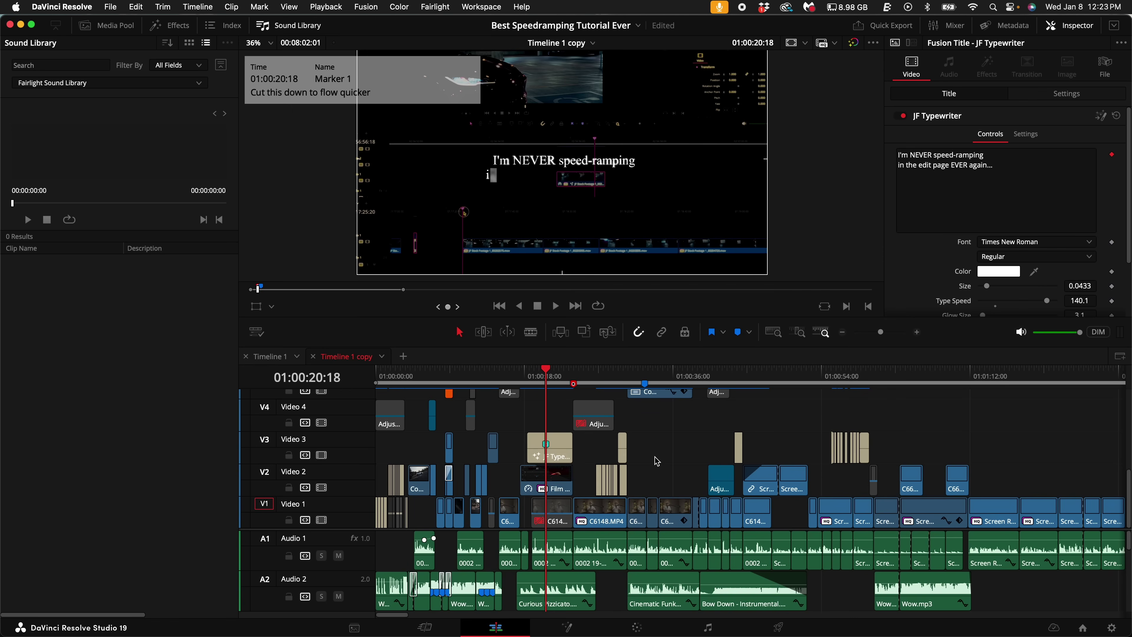
pyautogui.press('super+equal')
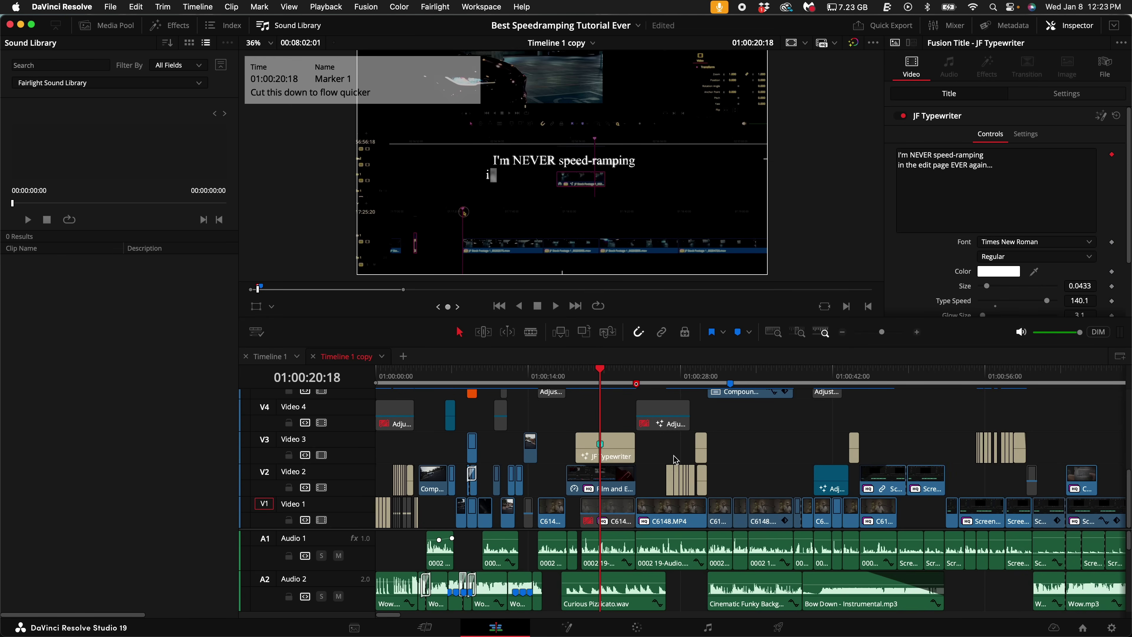
pyautogui.press('super+equal')
pyautogui.press('super+equal')
pyautogui.press('super+minus')
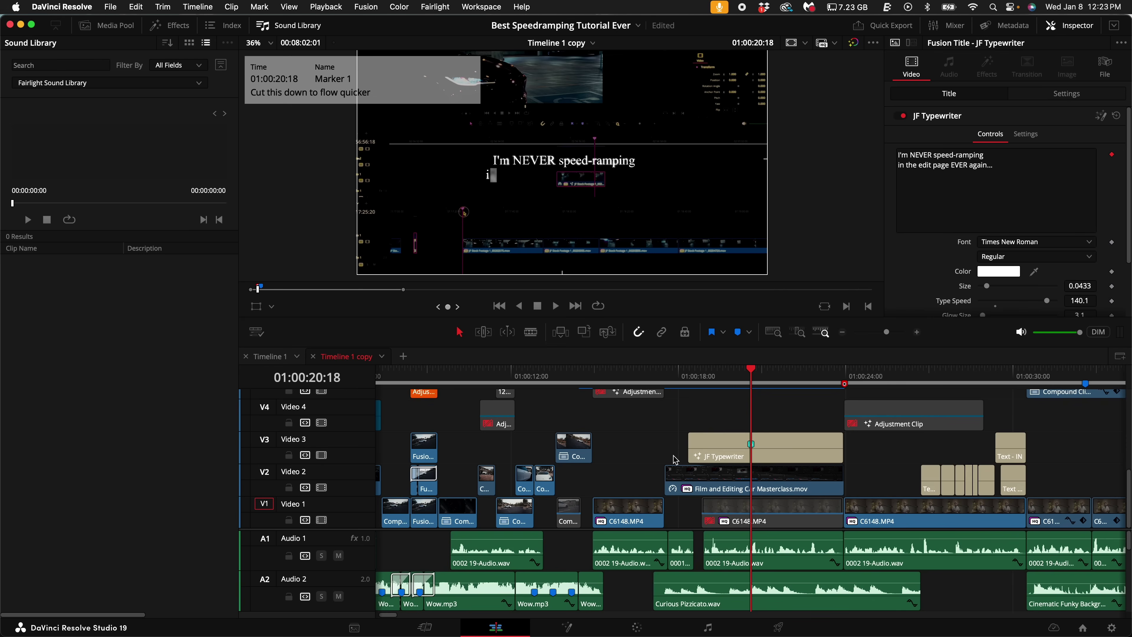
pyautogui.press('super+minus')
pyautogui.press('super+minus')
pyautogui.scroll(-3, 579, 542)
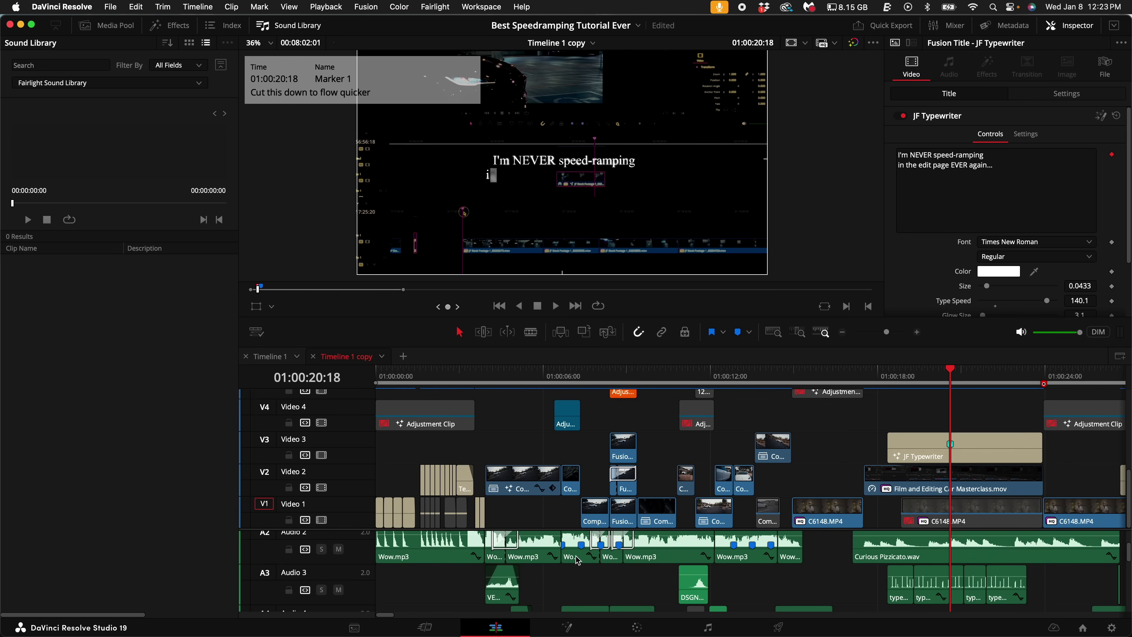
pyautogui.click(578, 558)
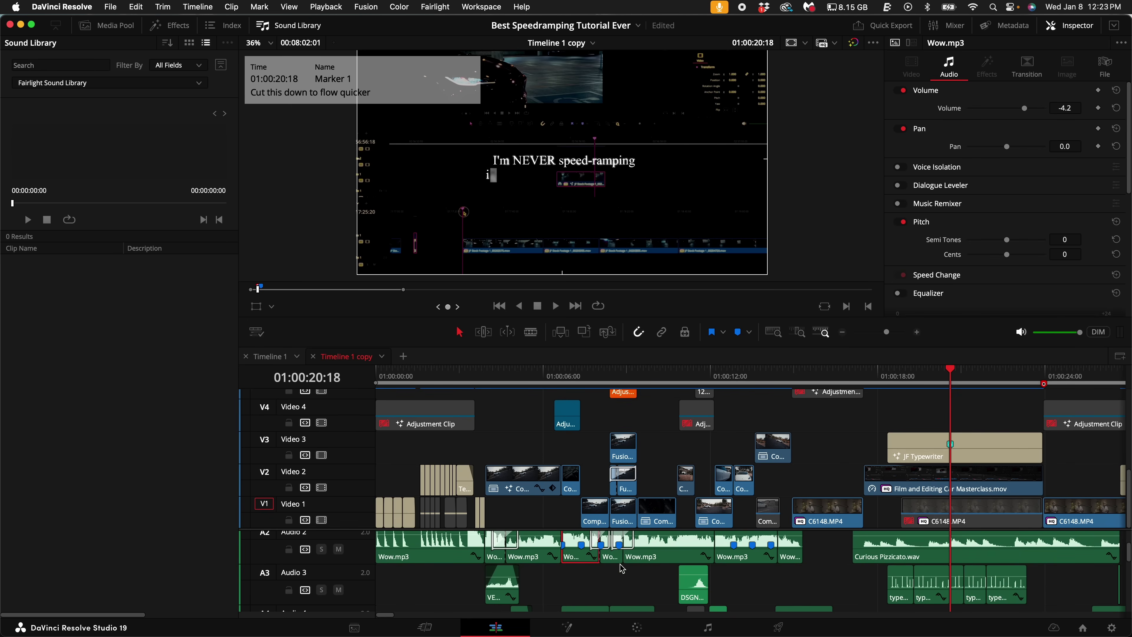